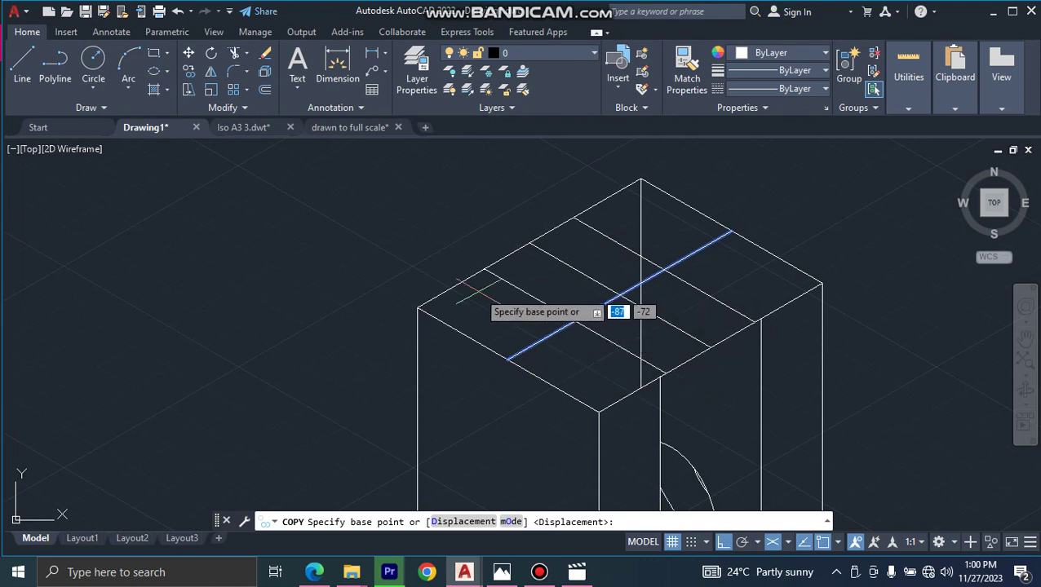
# Copy the first top-face centre line 16 units to each side.
pyautogui.click(507, 359)
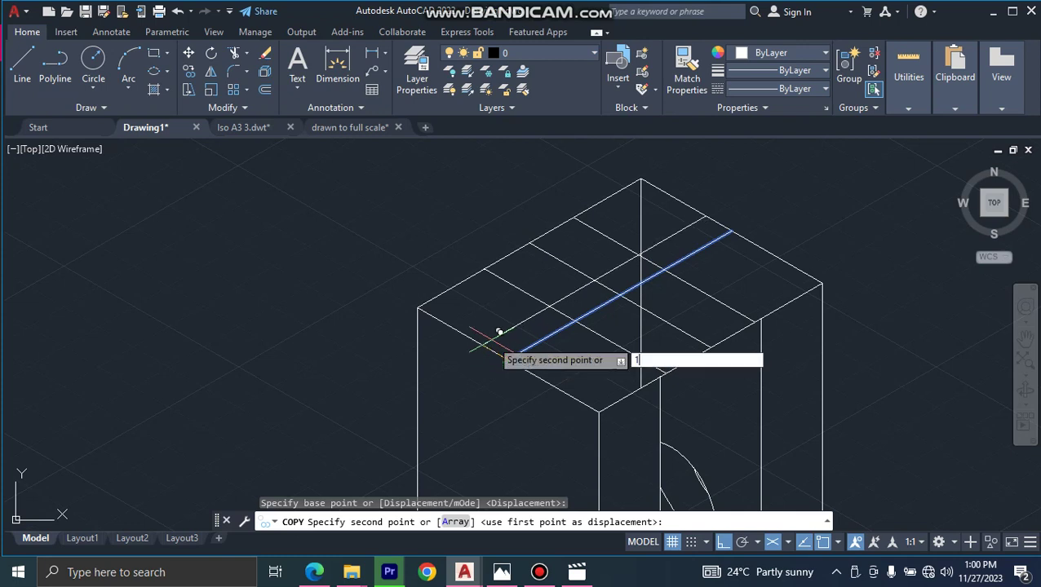
pyautogui.write('16')
pyautogui.press('Return')
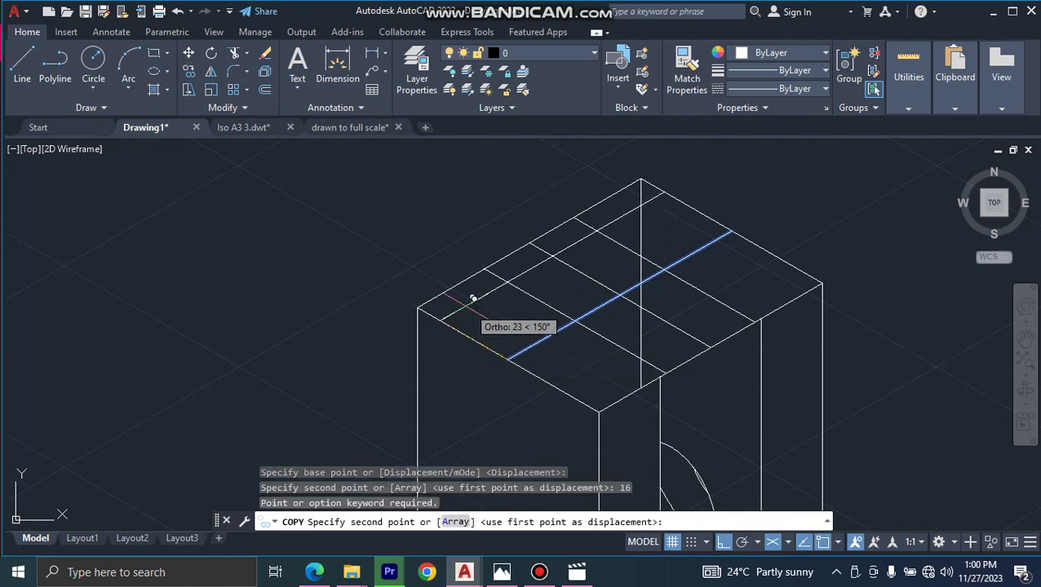
pyautogui.write('1')
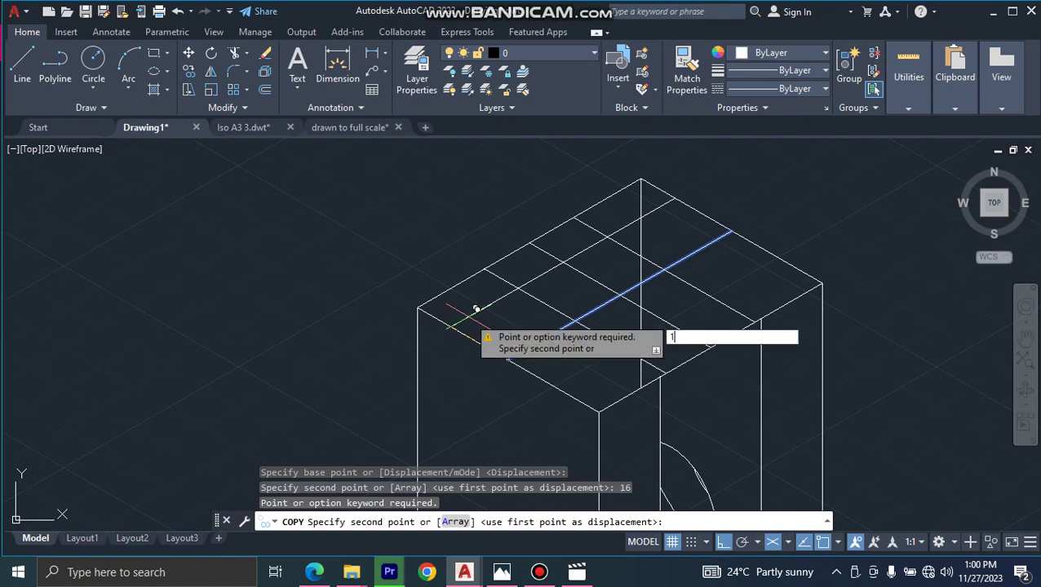
pyautogui.write('6')
pyautogui.press('Return')
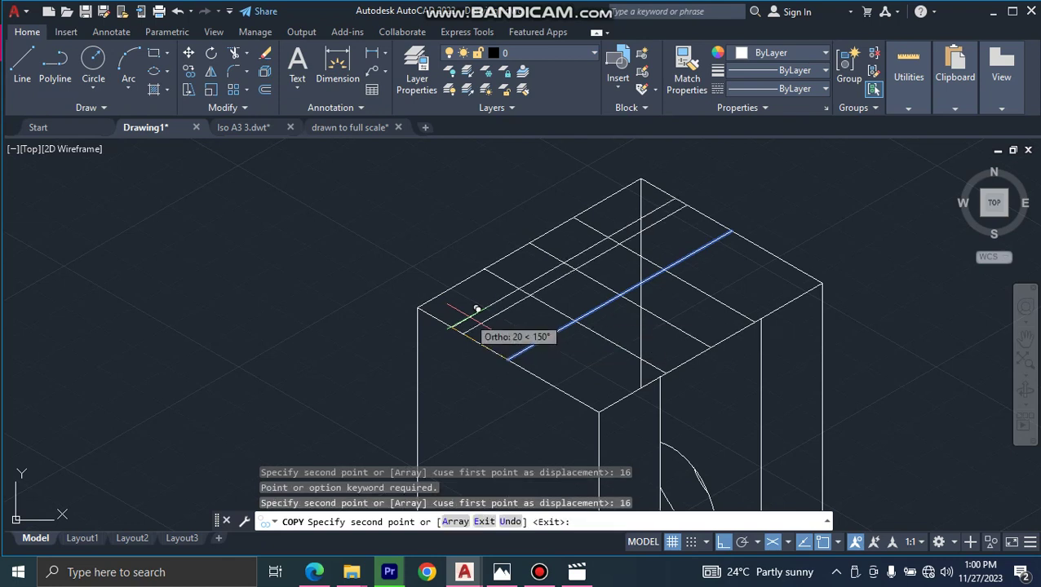
pyautogui.press('Escape')
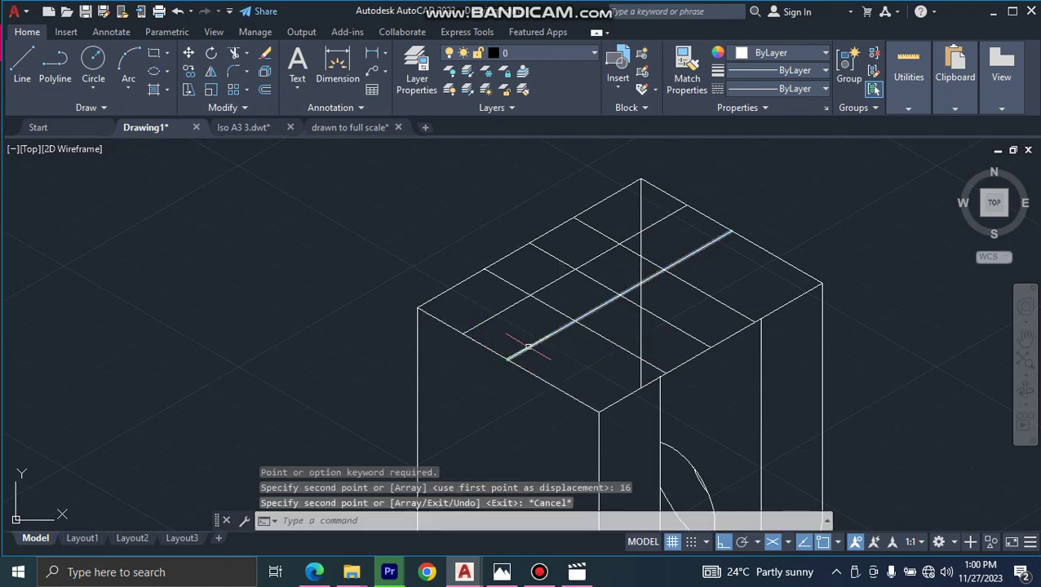
# Copy the diagonal top-face centre line 16 units to each side.
pyautogui.click(529, 347)
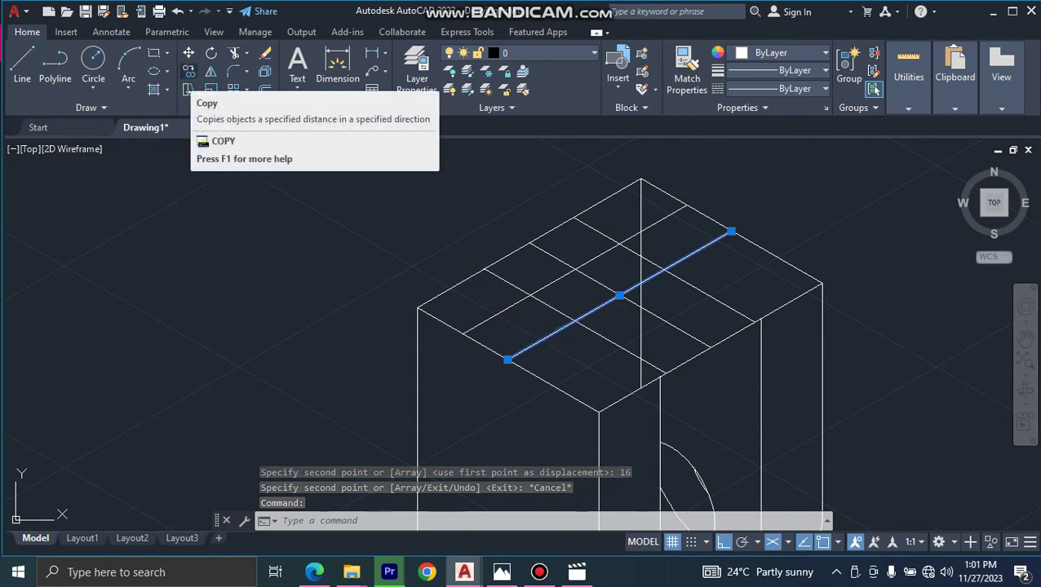
pyautogui.click(188, 71)
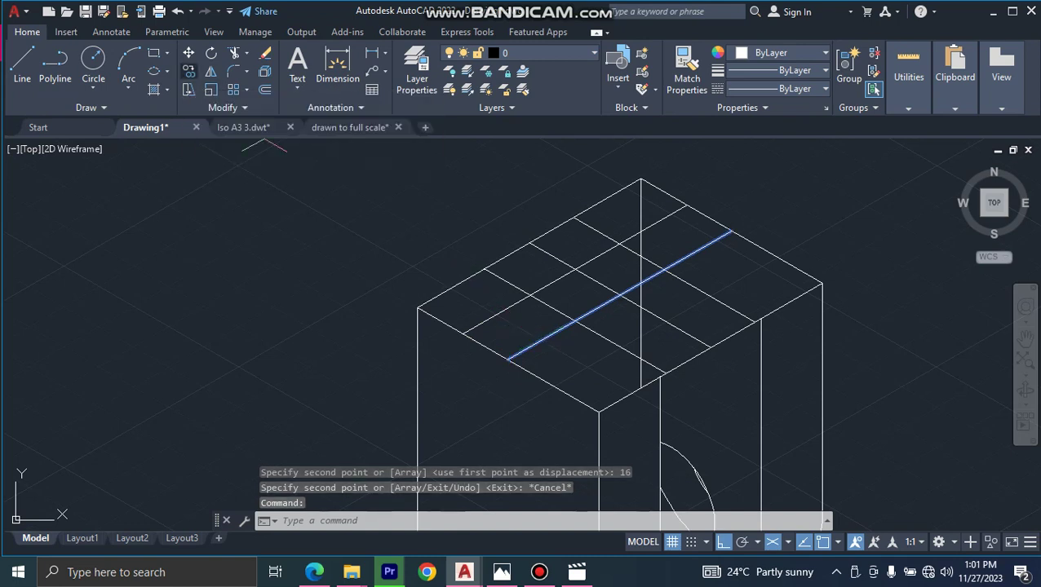
pyautogui.click(507, 359)
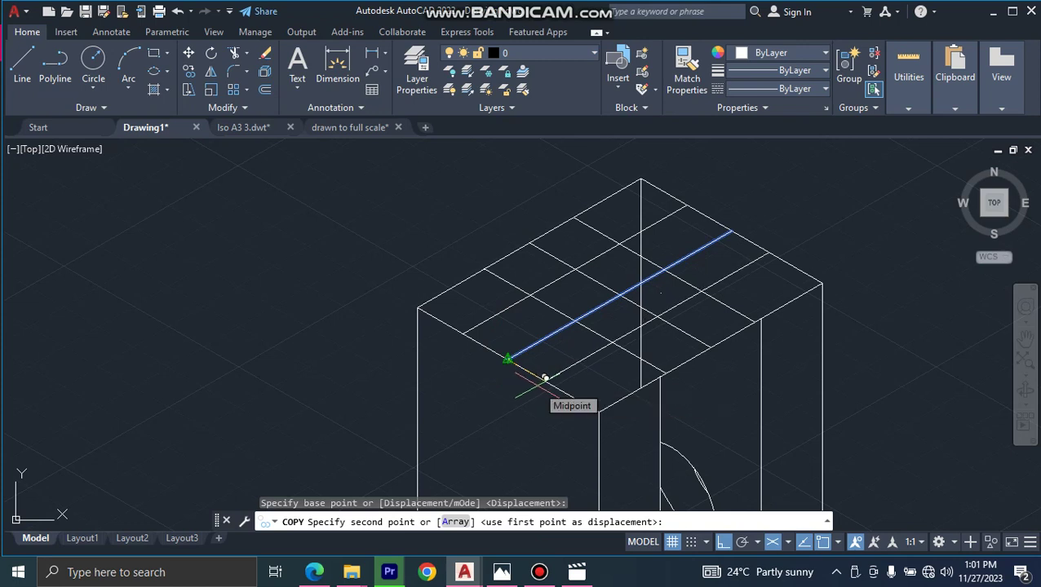
pyautogui.write('16')
pyautogui.press('Return')
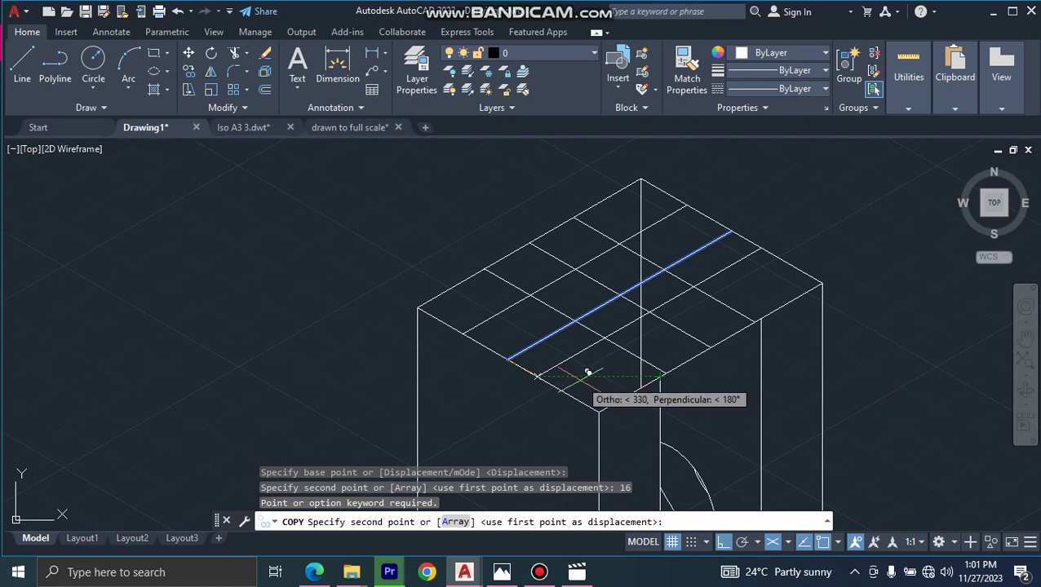
pyautogui.write('1')
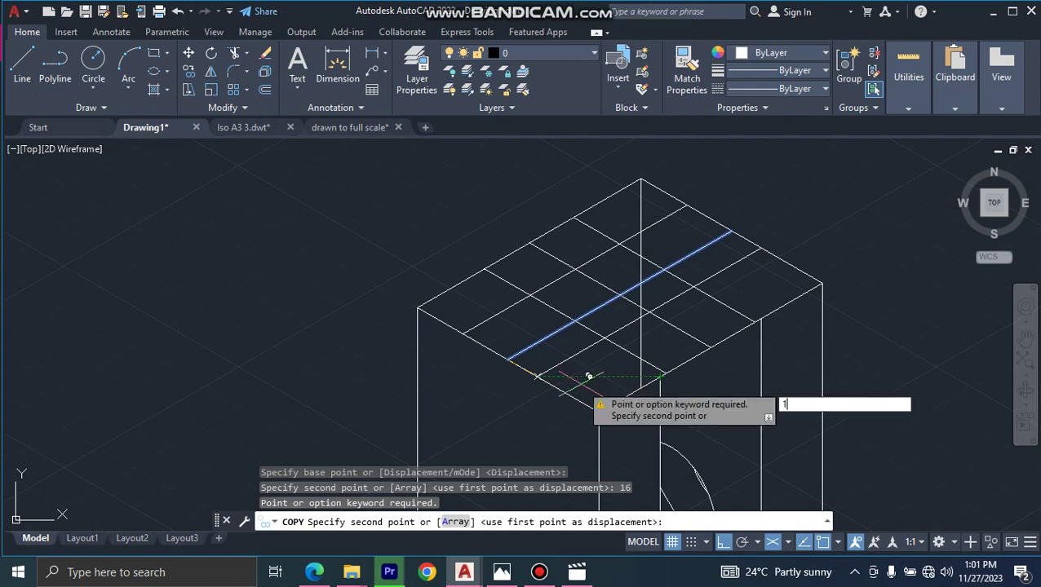
pyautogui.write('6')
pyautogui.press('Return')
pyautogui.press('Return')
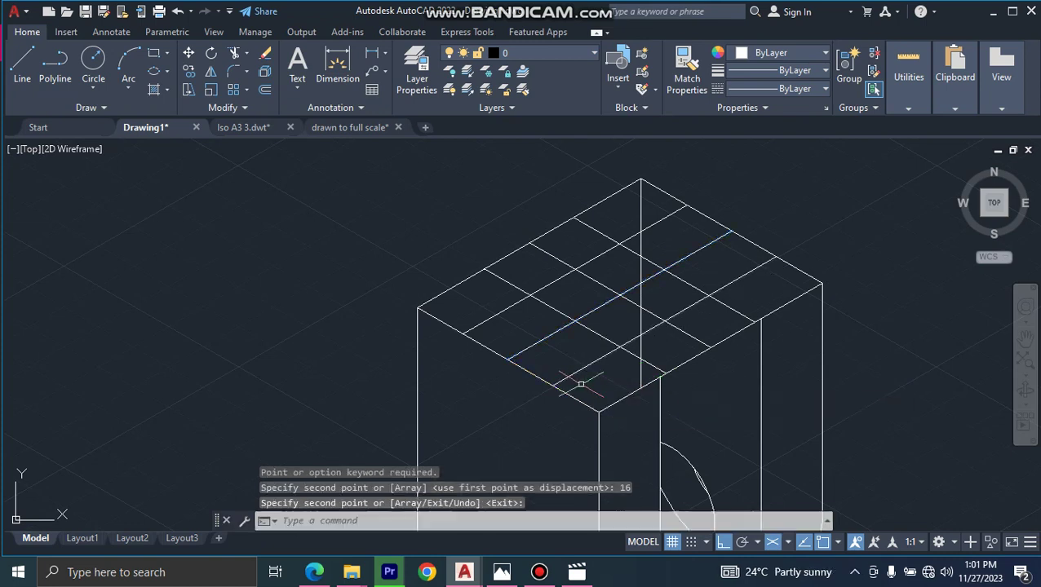
pyautogui.press('Escape')
pyautogui.press('Escape')
pyautogui.press('Escape')
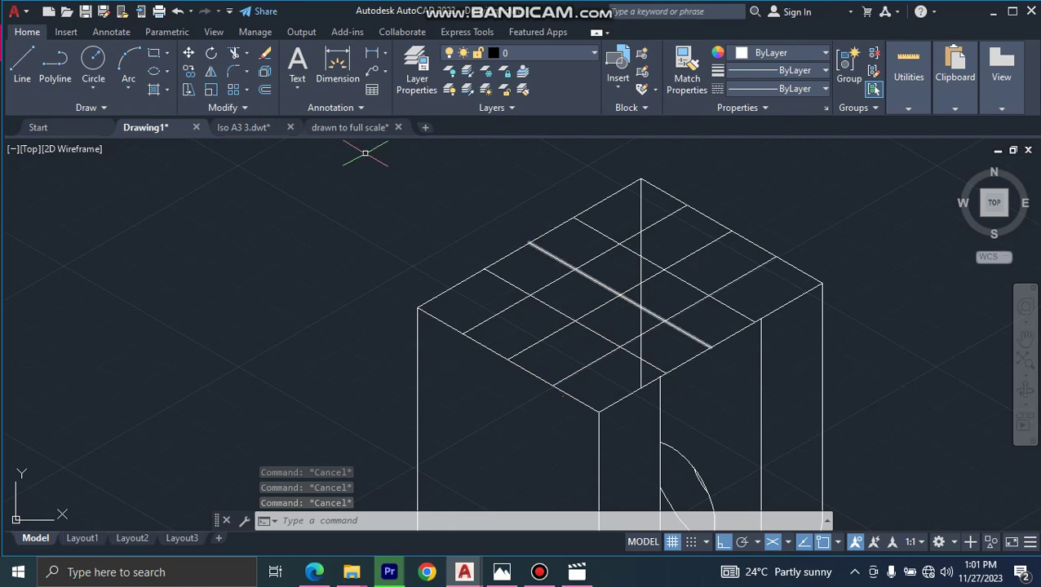
# Draw an isocircle at the top-face centre, its radius reaching a 16-unit guide intersection.
pyautogui.click(166, 71)
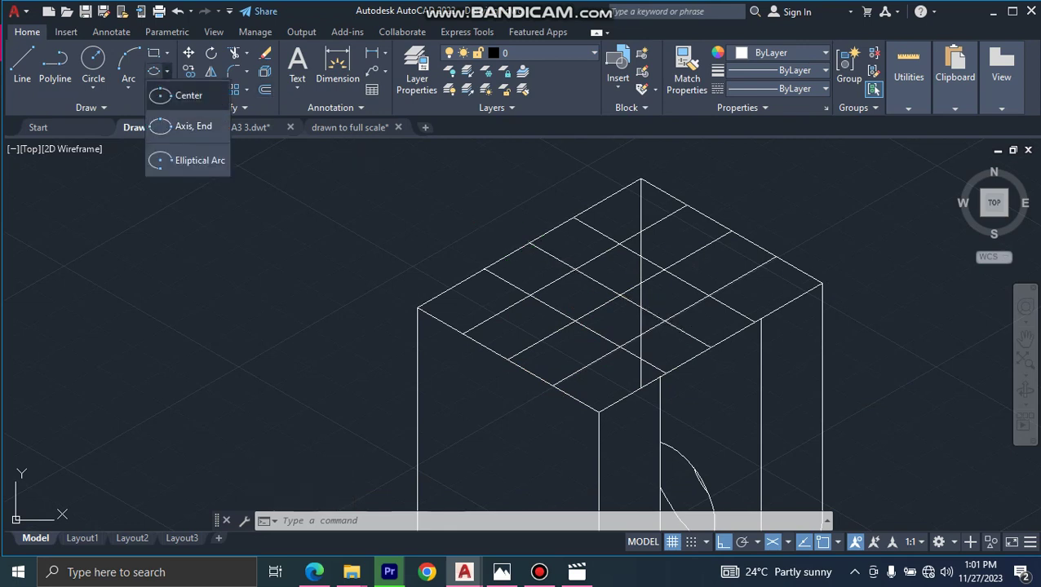
pyautogui.click(189, 126)
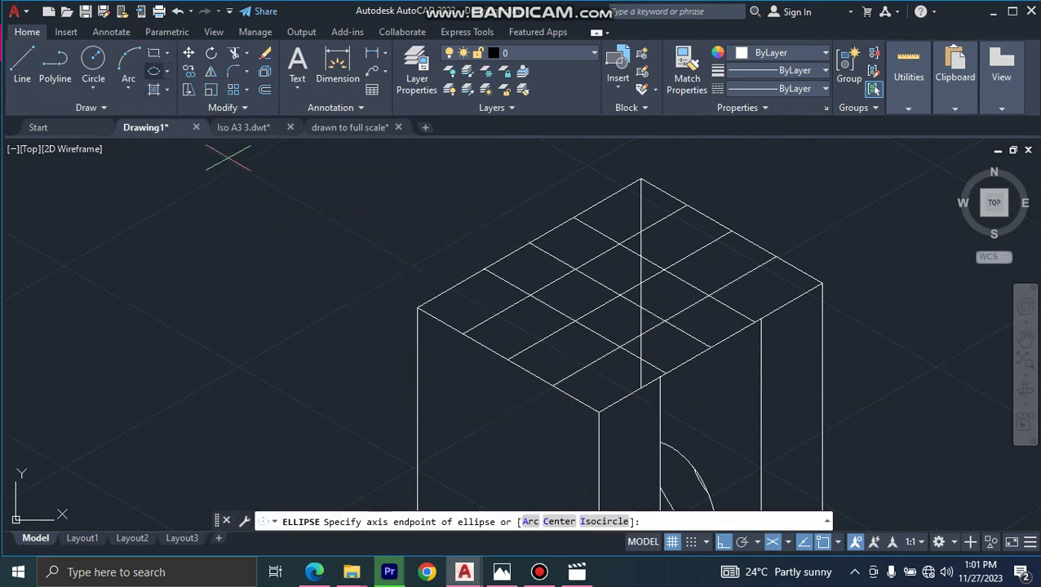
pyautogui.click(166, 71)
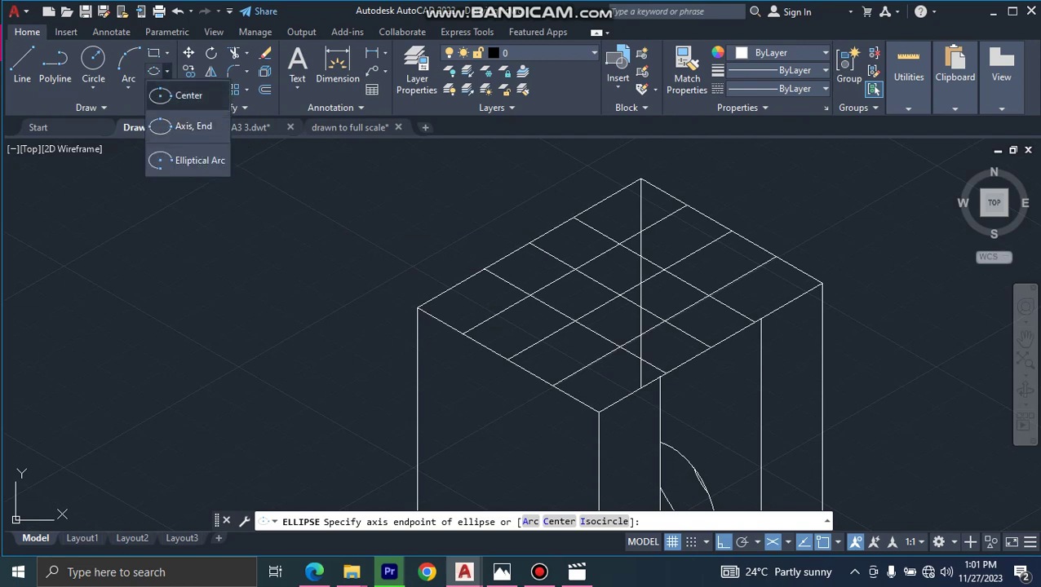
pyautogui.click(191, 126)
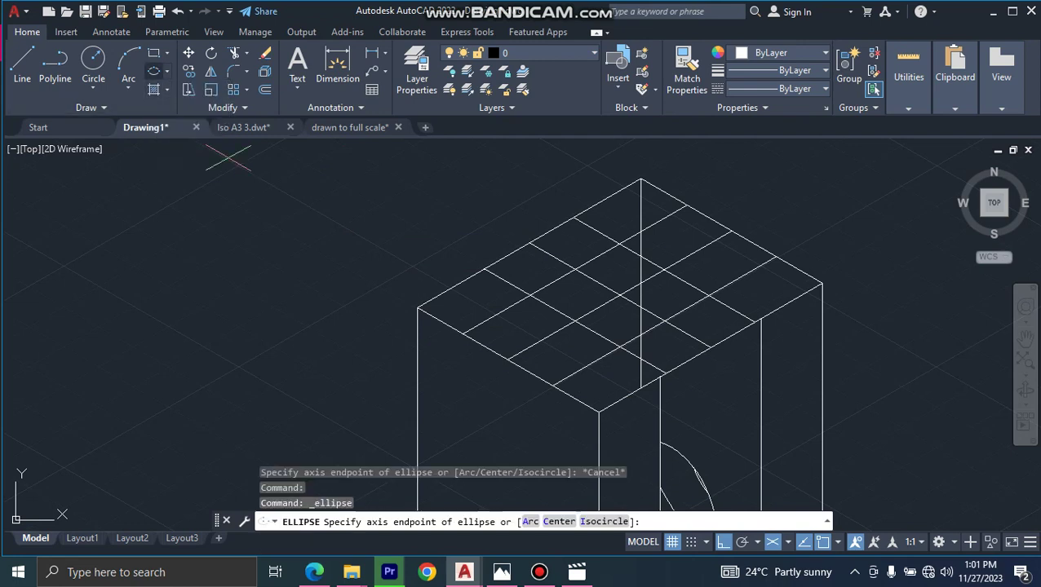
pyautogui.write('I')
pyautogui.press('Return')
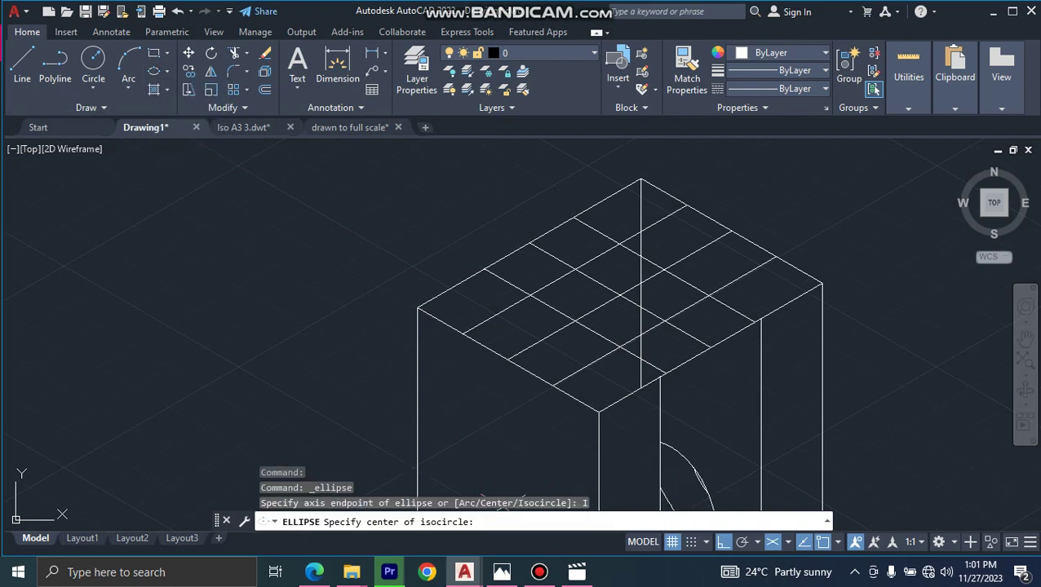
pyautogui.click(619, 295)
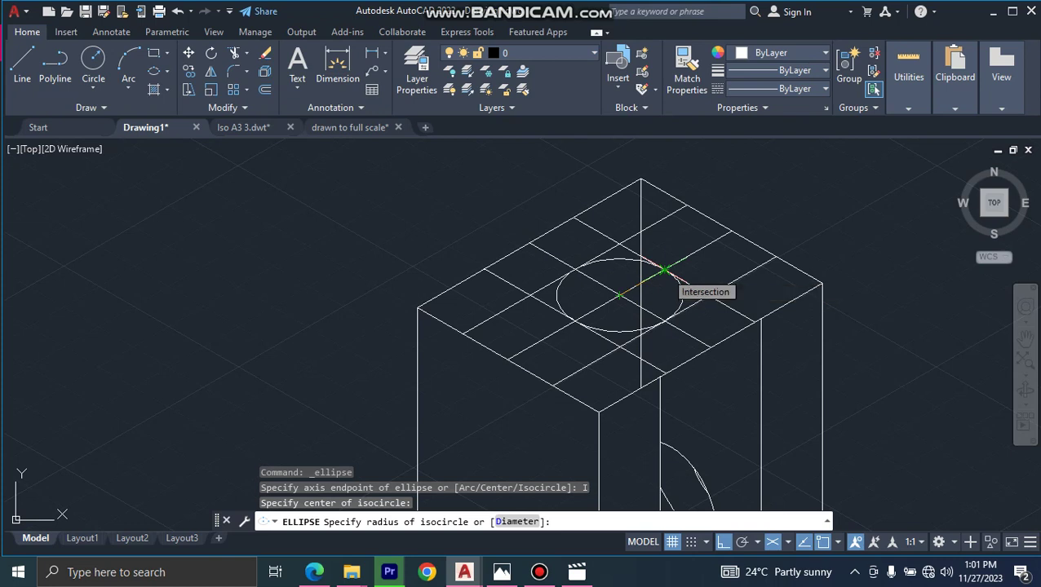
pyautogui.click(664, 269)
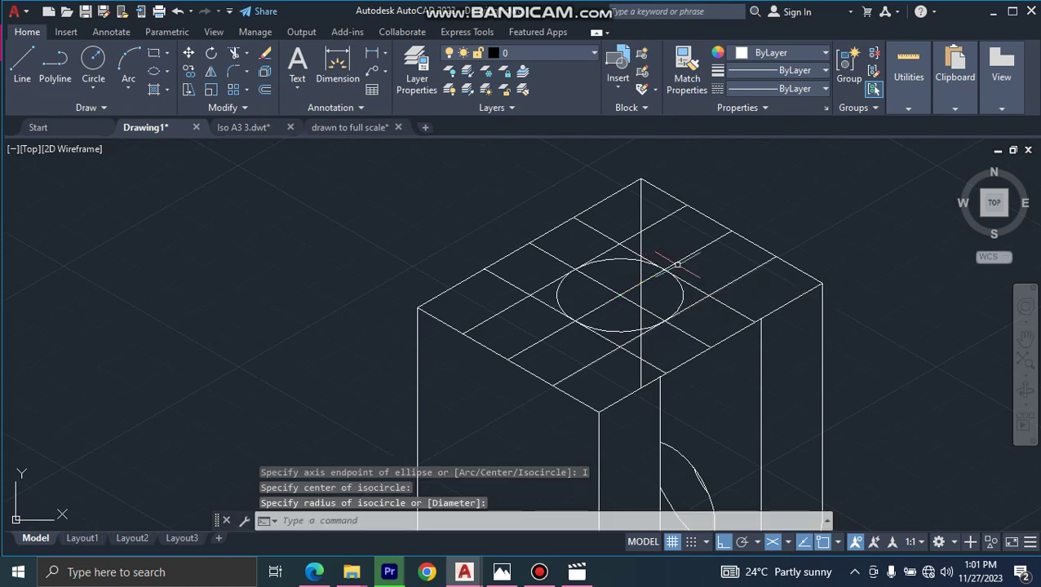
pyautogui.scroll(2, 610, 278)
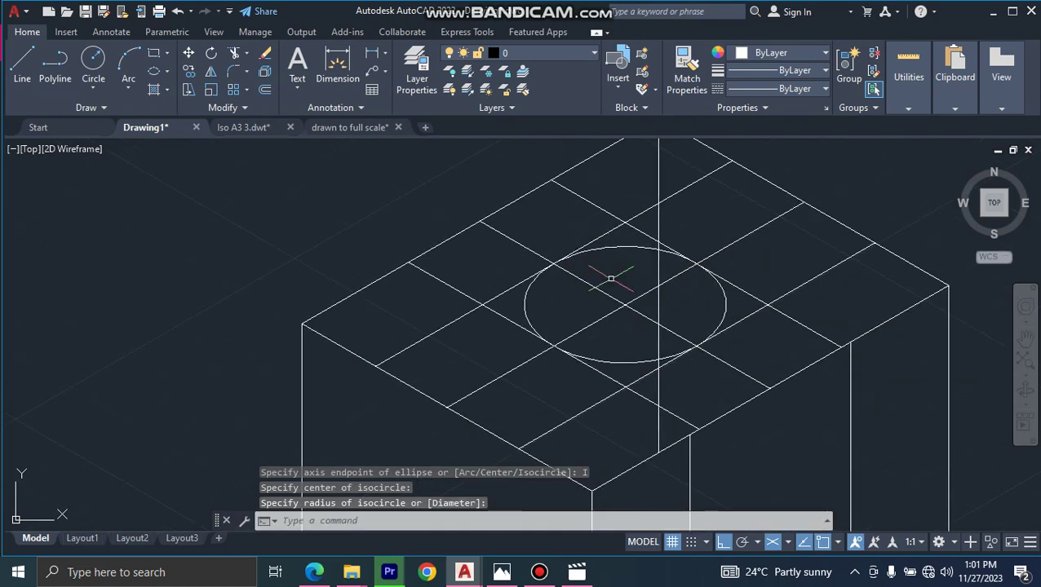
# Erase the four 16-unit offset guide lines from the block's top face.
pyautogui.click(512, 287)
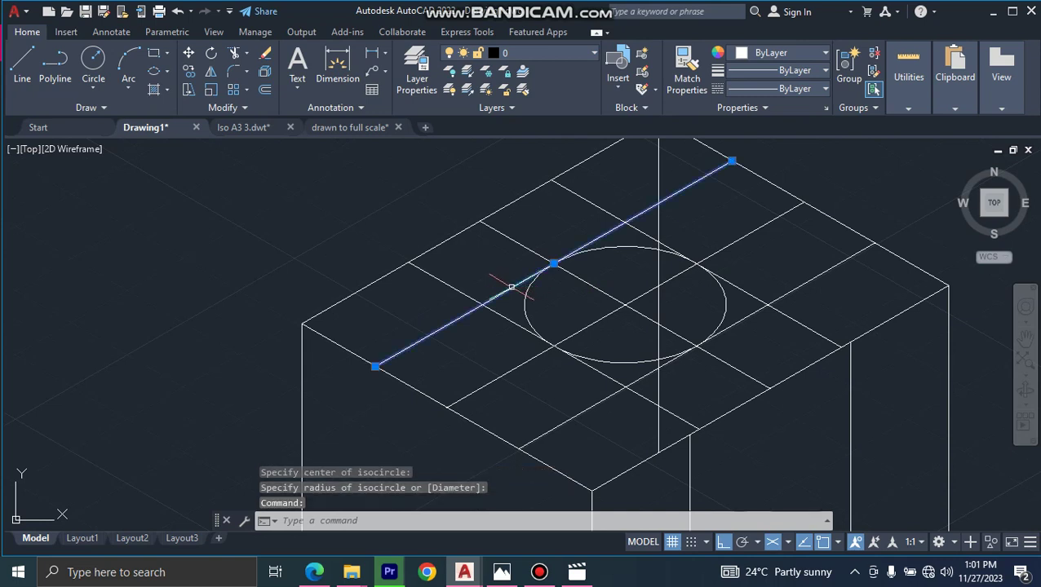
pyautogui.click(546, 430)
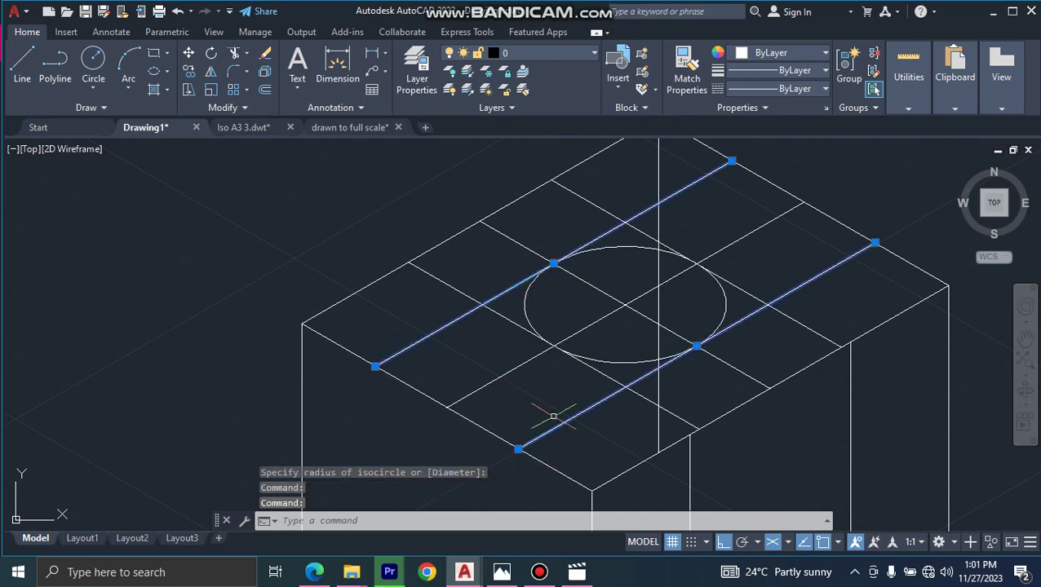
pyautogui.click(509, 318)
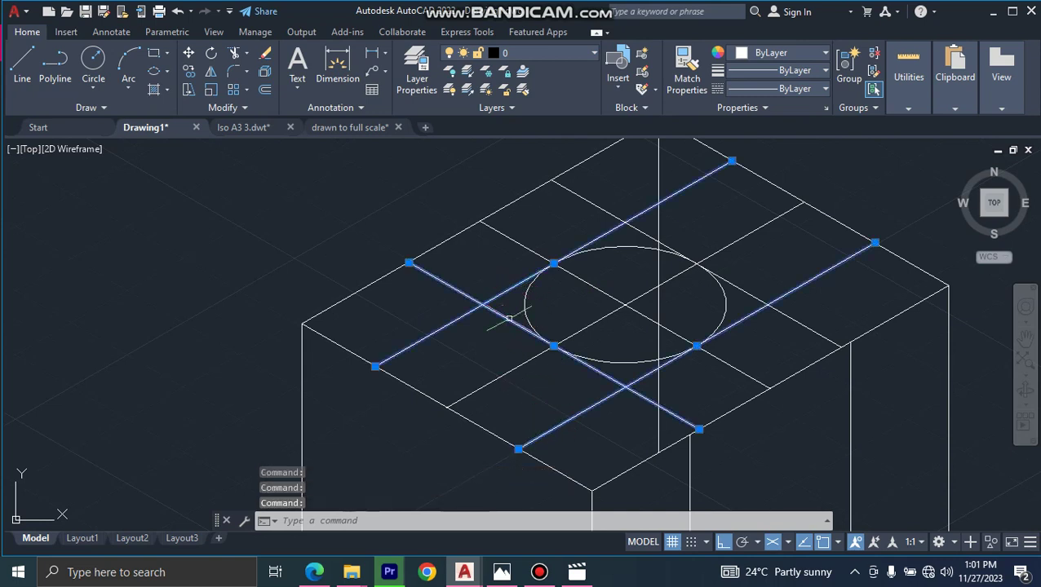
pyautogui.click(601, 205)
pyautogui.rightClick(600, 187)
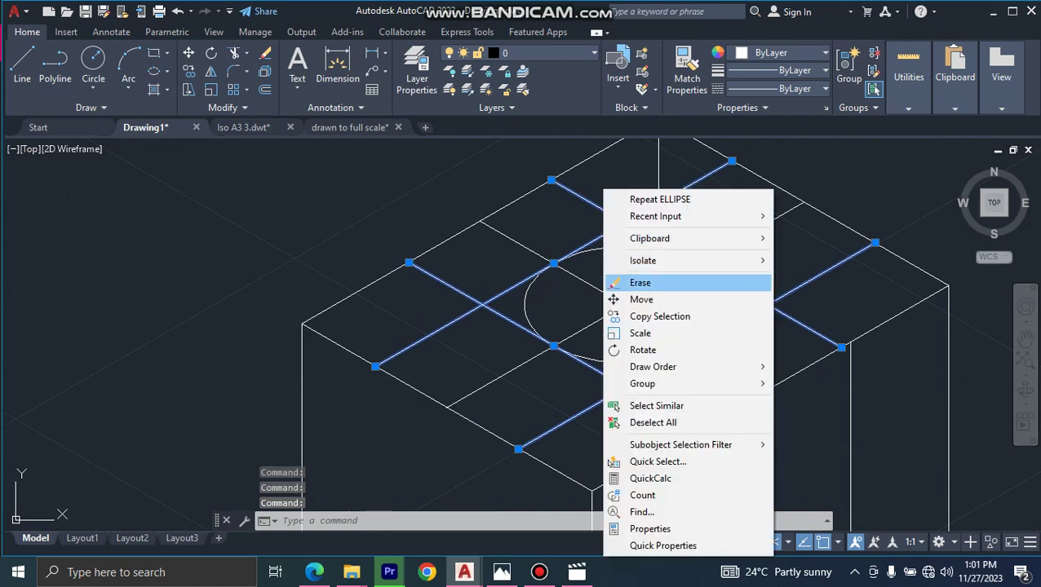
pyautogui.click(645, 282)
pyautogui.scroll(-2, 659, 285)
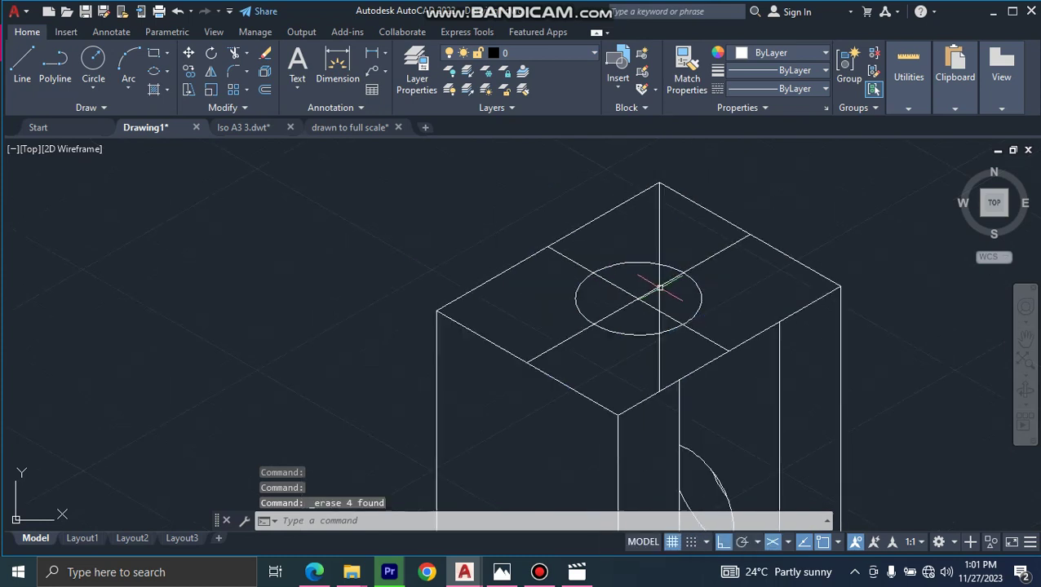
pyautogui.click(626, 262)
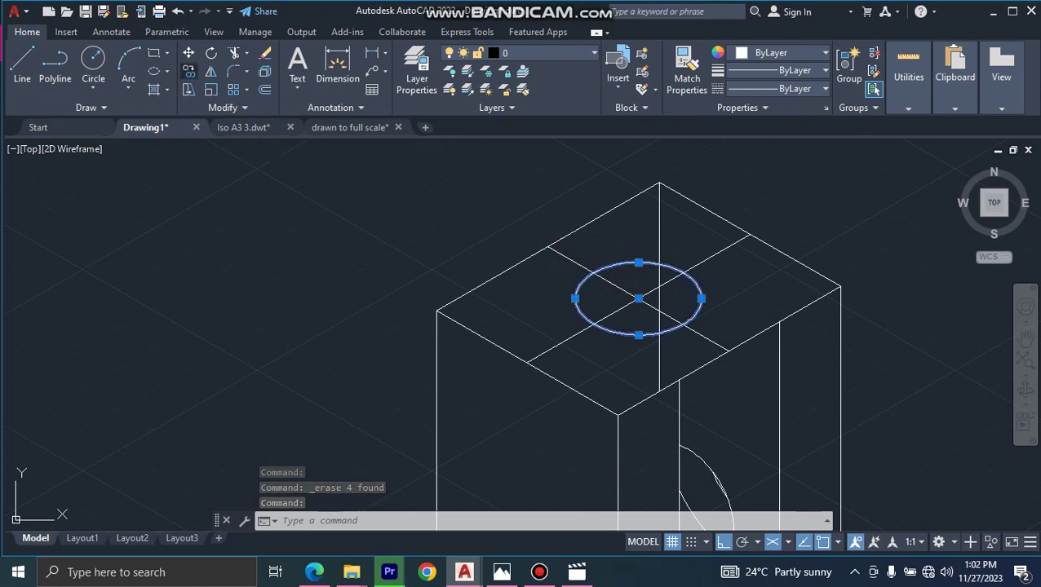
# Copy the top-face isocircle 64 units straight up using the right isoplane.
pyautogui.click(189, 72)
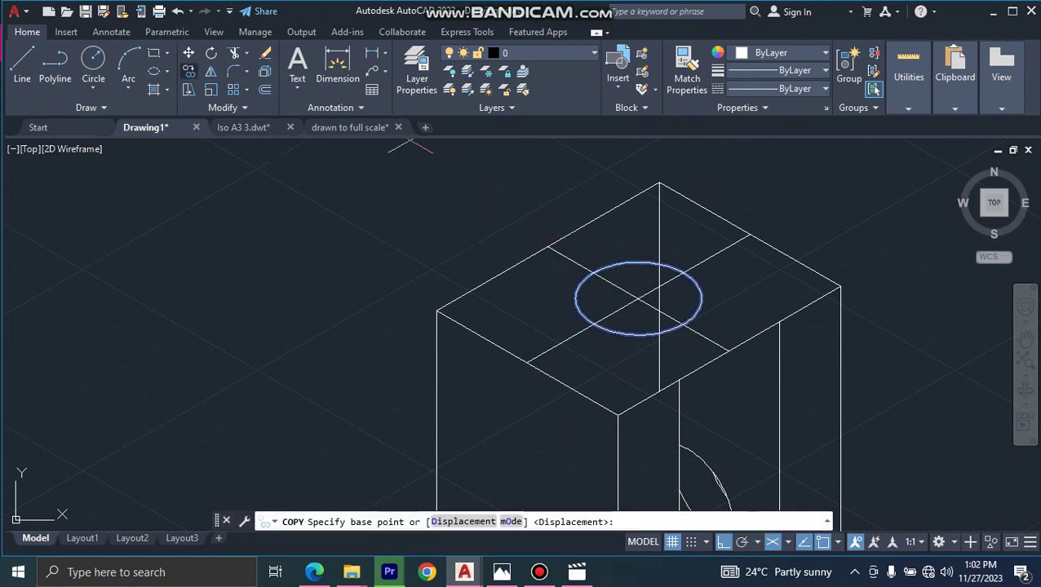
pyautogui.click(638, 300)
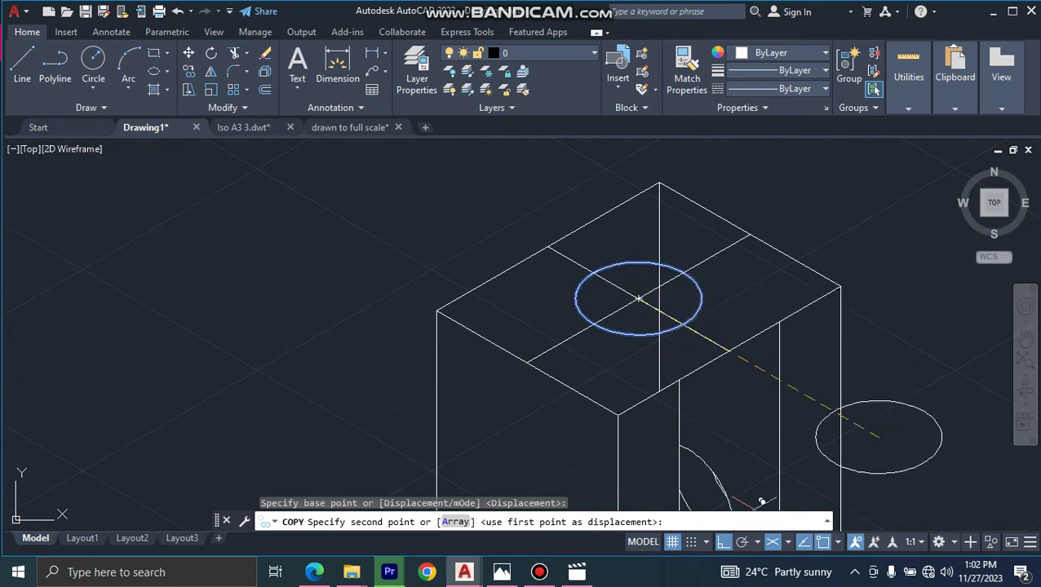
pyautogui.click(786, 541)
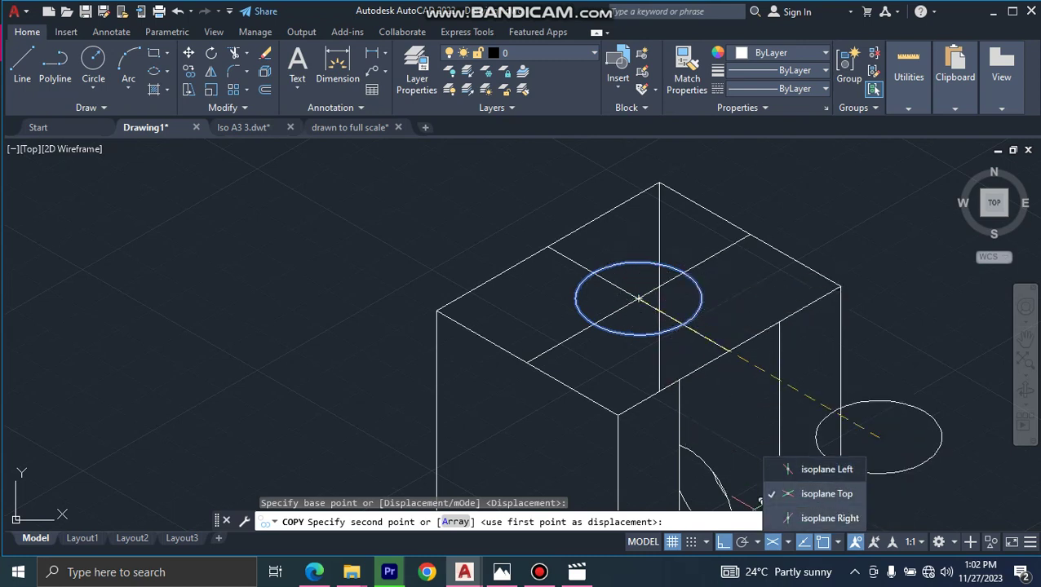
pyautogui.click(829, 518)
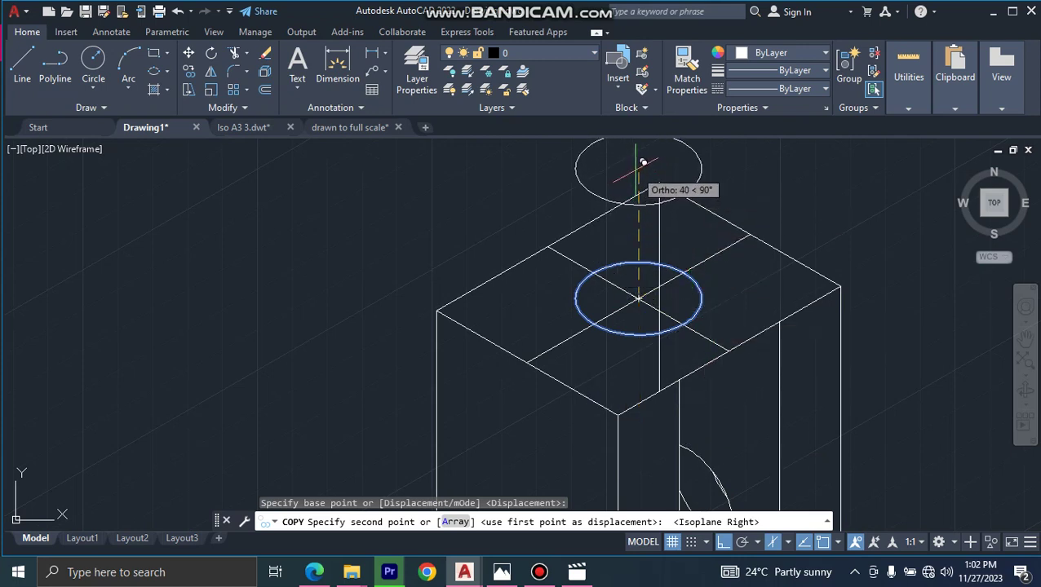
pyautogui.write('5')
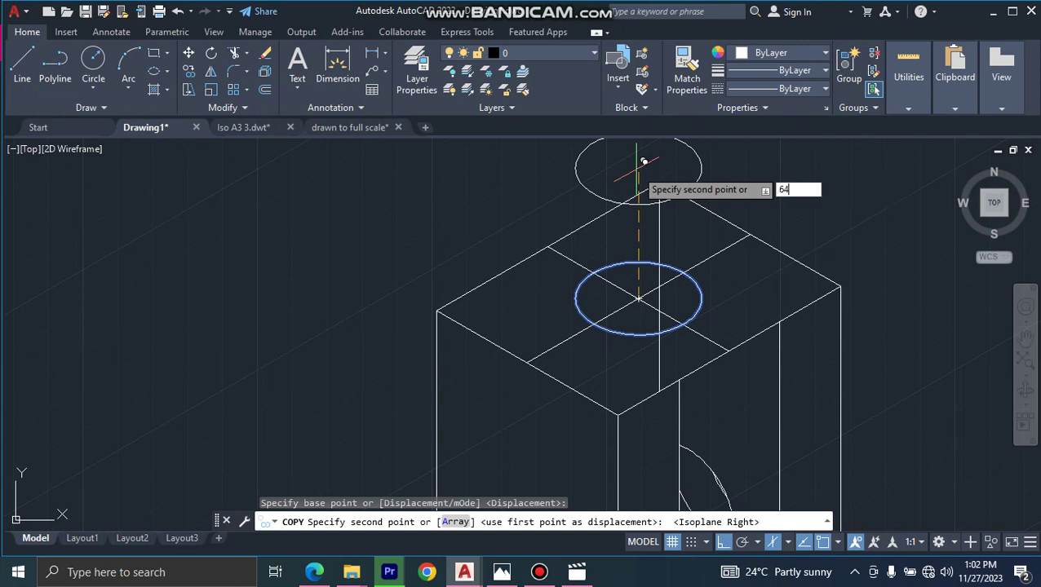
pyautogui.press('Return')
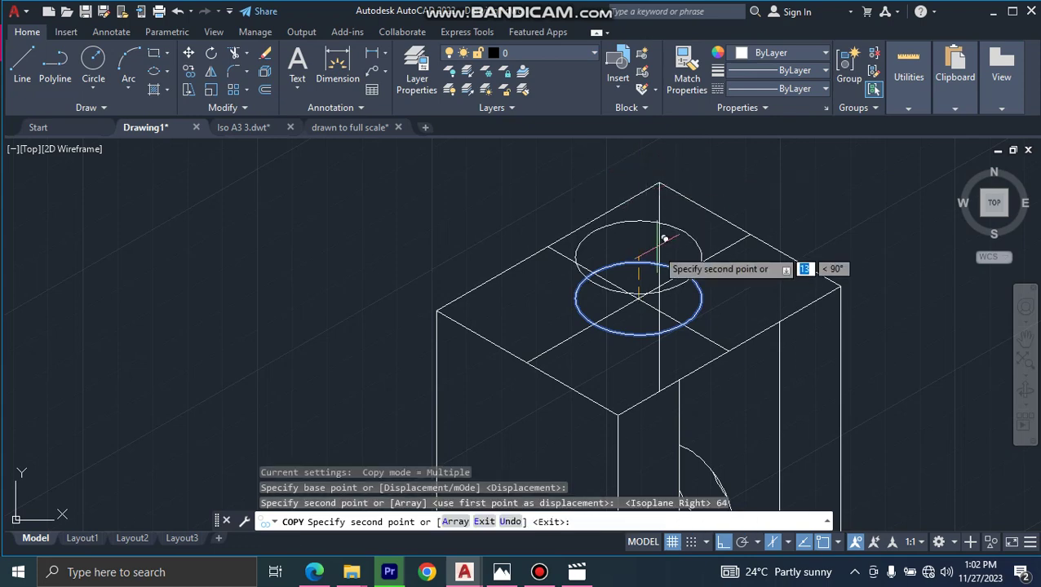
pyautogui.moveTo(657, 254); pyautogui.dragTo(648, 389, button='middle')
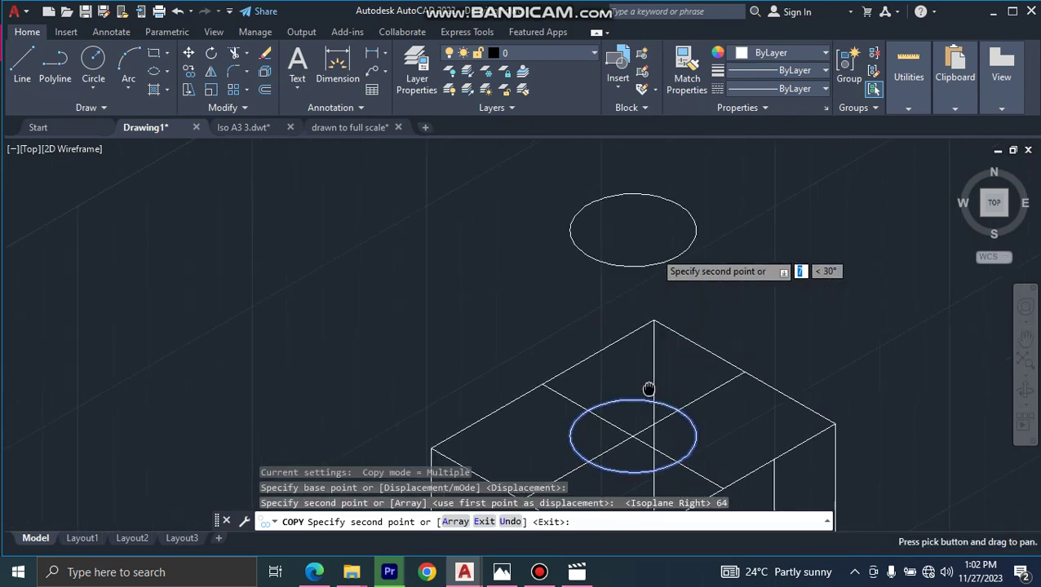
pyautogui.press('Escape')
pyautogui.middleClick(692, 308)
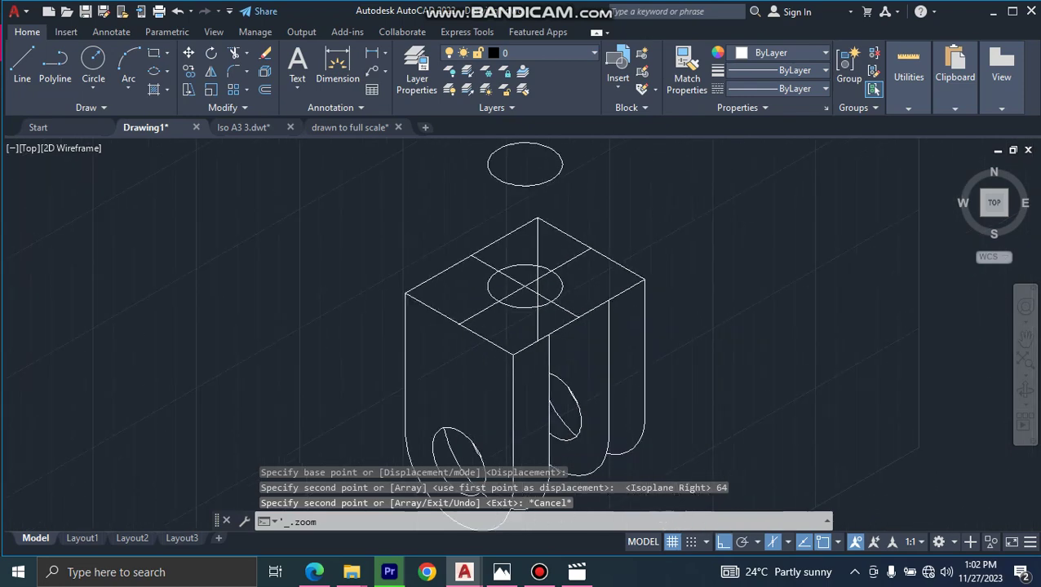
# Draw the shaft's left vertical side line between the lower and upper ellipses.
pyautogui.moveTo(550, 202)
pyautogui.mouseDown(button='middle')
pyautogui.moveTo(578, 365)
pyautogui.moveTo(616, 239)
pyautogui.mouseUp(button='middle')
pyautogui.scroll(3, 576, 359)
pyautogui.scroll(-2, 614, 279)
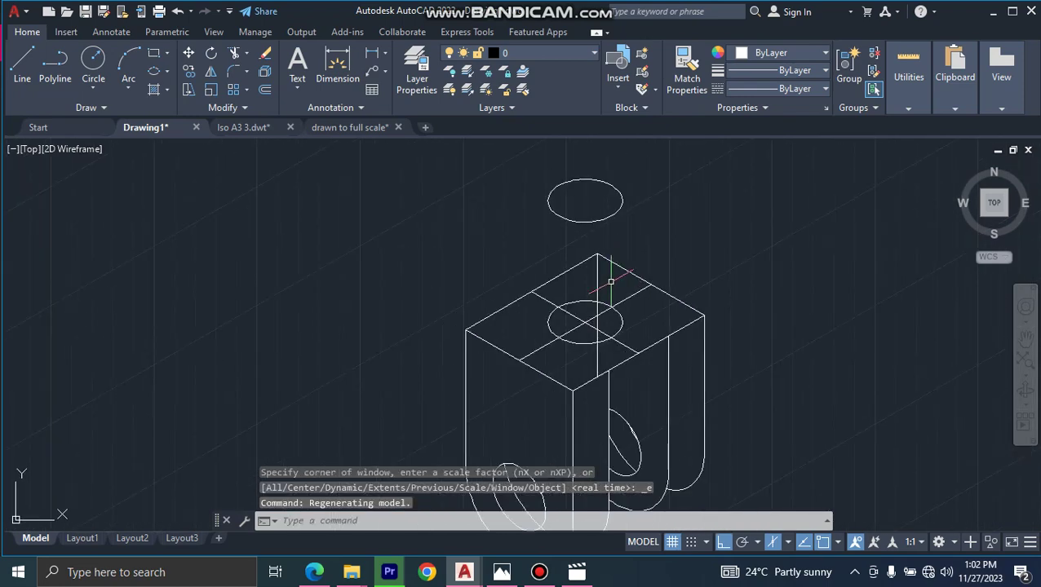
pyautogui.write('l')
pyautogui.press('Return')
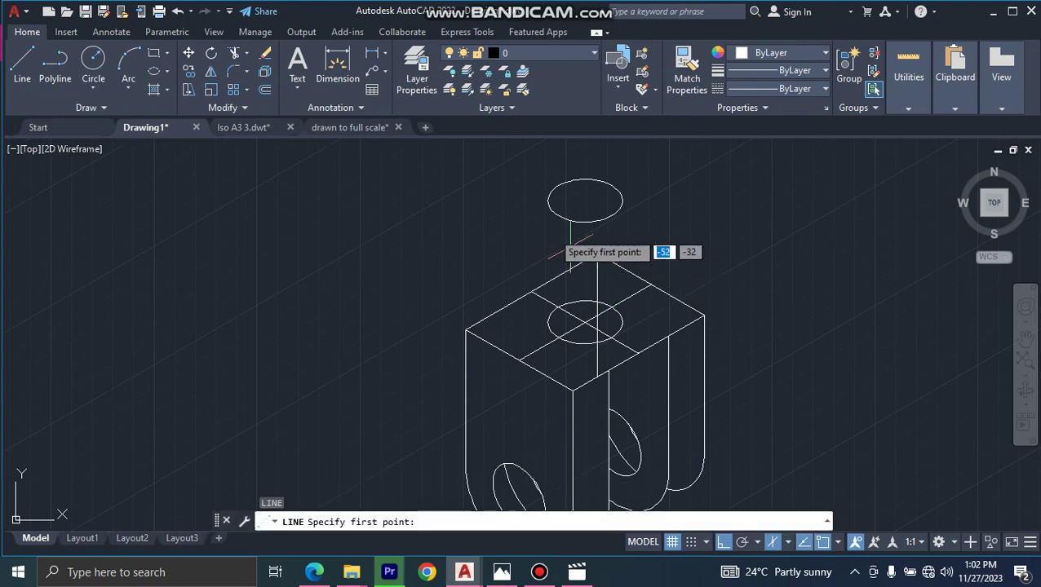
pyautogui.click(548, 202)
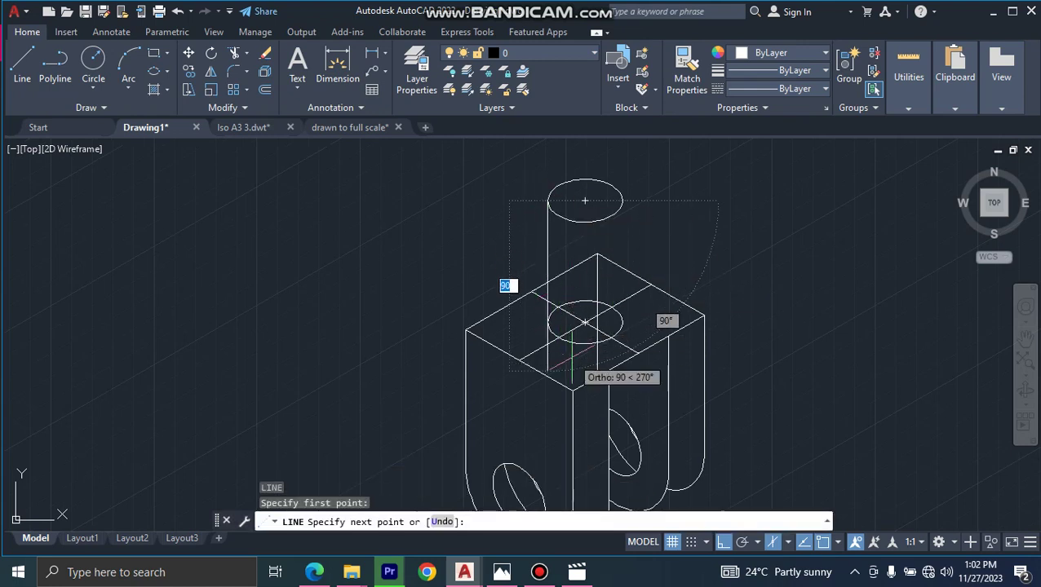
pyautogui.click(548, 323)
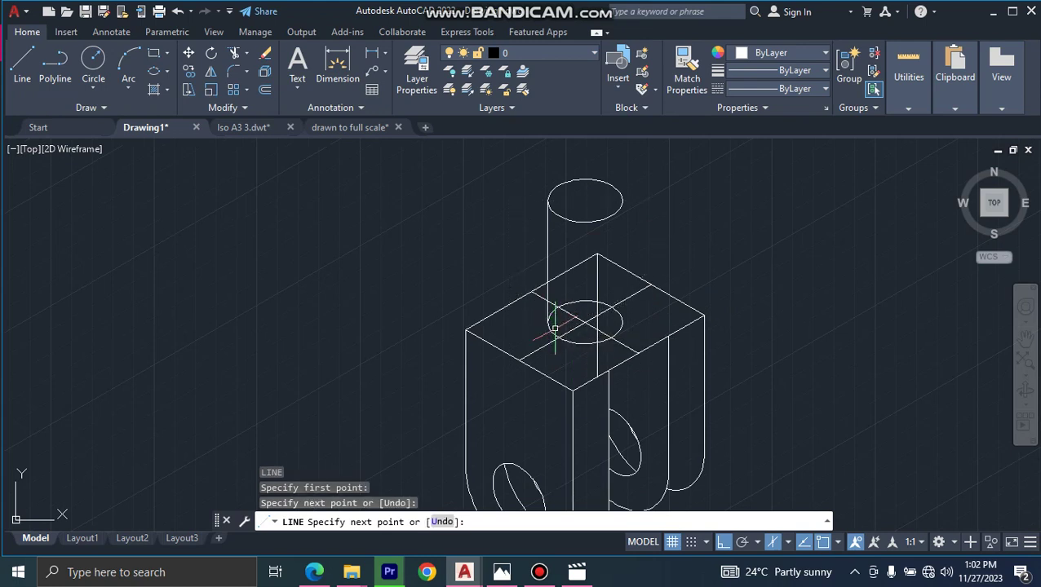
pyautogui.press('Escape')
pyautogui.press('Escape')
pyautogui.press('Escape')
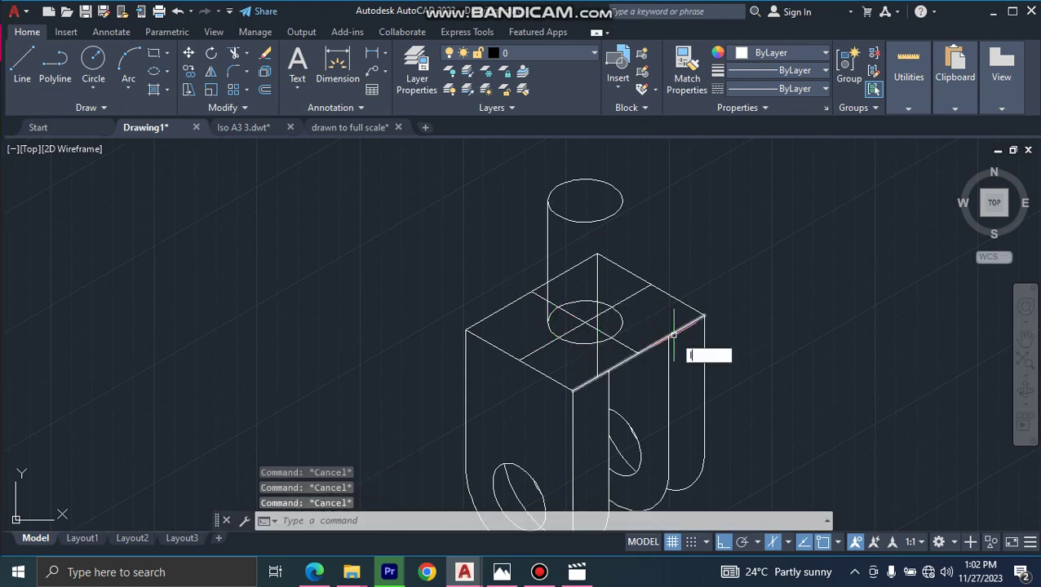
# Draw the shaft's right vertical side line joining the two ellipses.
pyautogui.press('l')
pyautogui.press('Return')
pyautogui.click(623, 201)
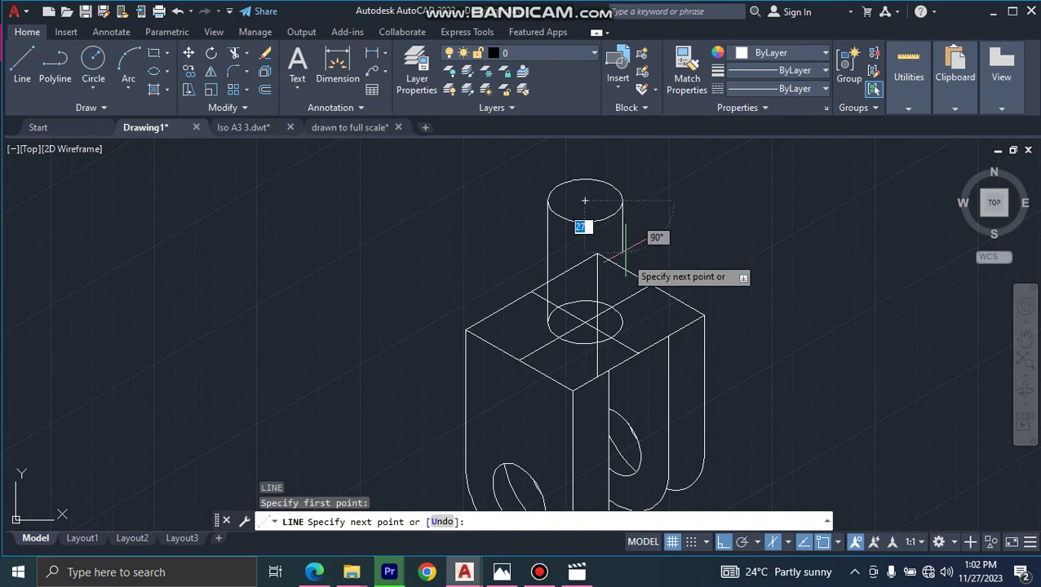
pyautogui.click(622, 324)
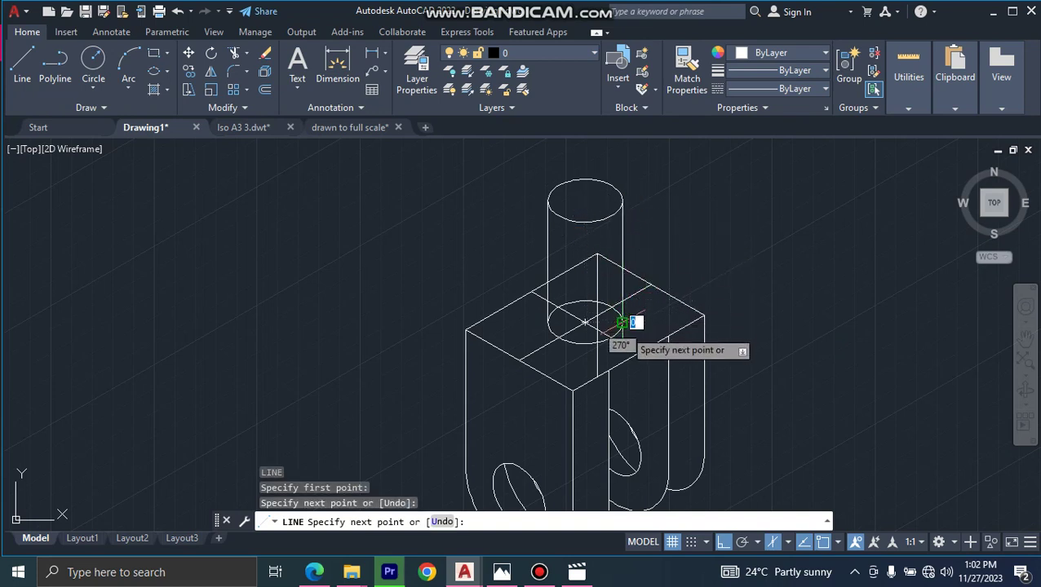
pyautogui.press('Escape')
pyautogui.press('Escape')
pyautogui.press('Escape')
pyautogui.press('Escape')
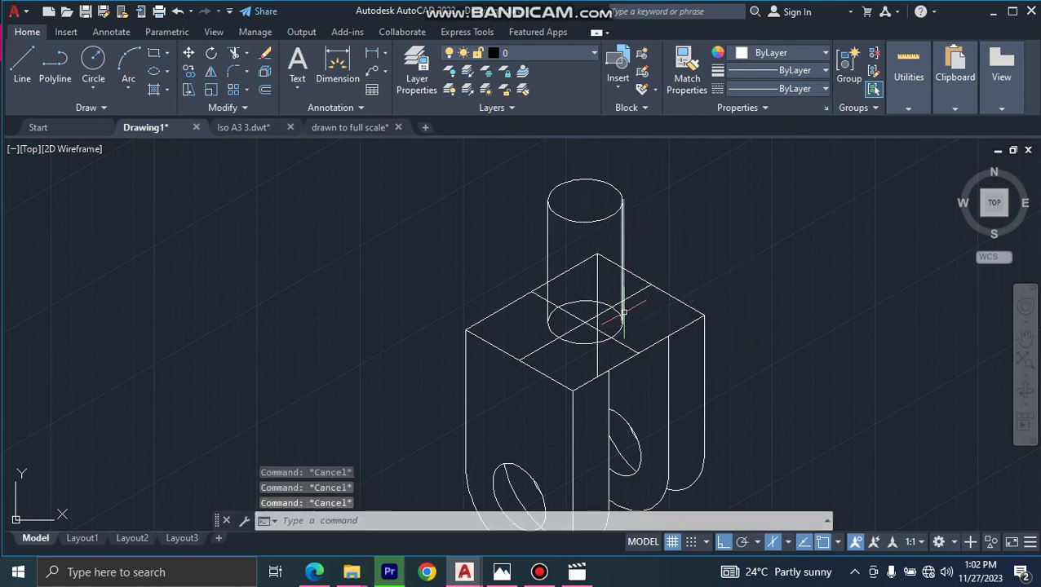
pyautogui.write('TR')
pyautogui.press('Return')
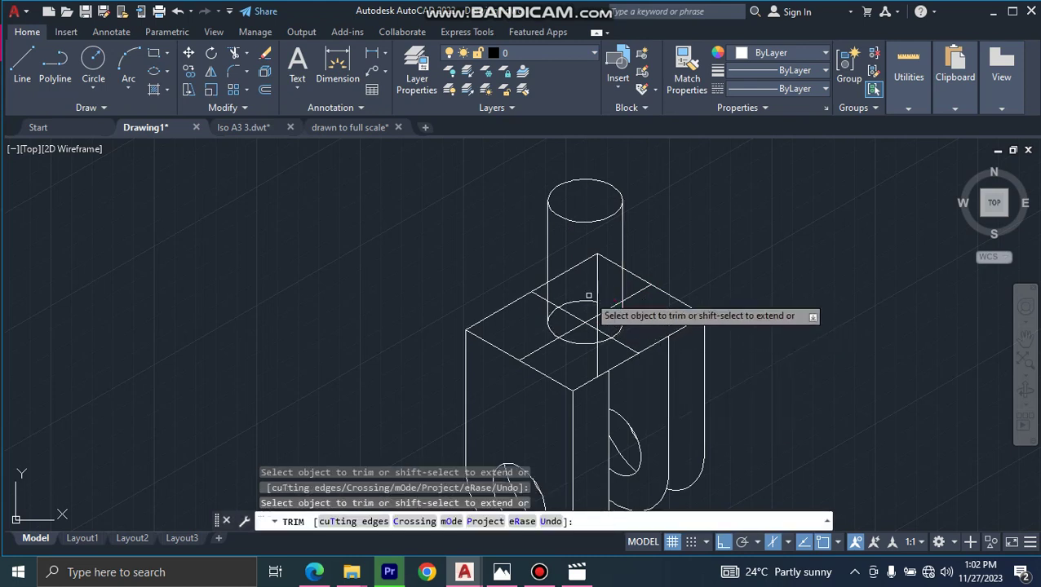
# Trim the lines crossing inside and below the shaft's base ellipse.
pyautogui.scroll(4, 560, 312)
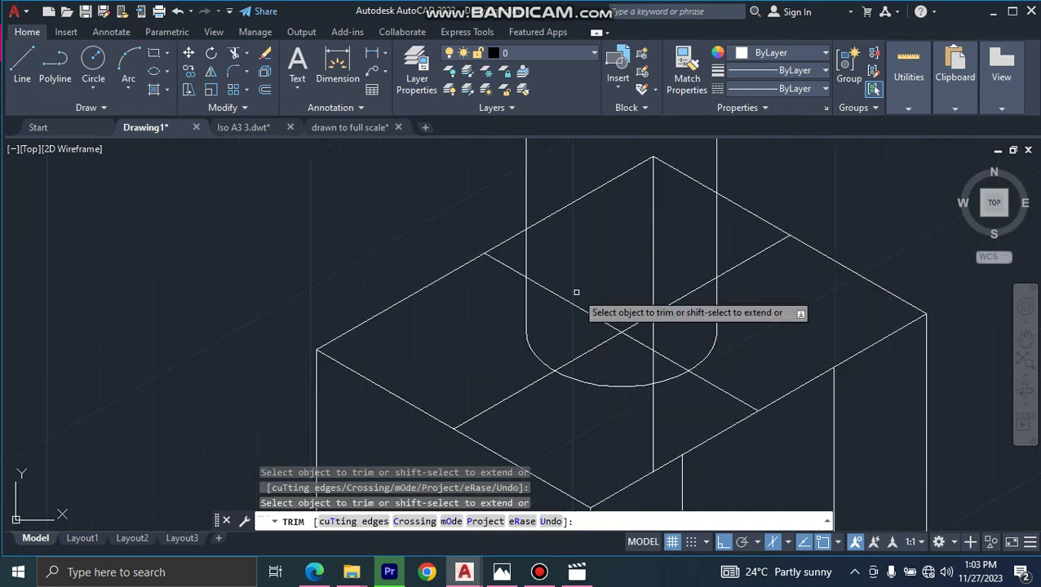
pyautogui.moveTo(575, 295)
pyautogui.mouseDown()
pyautogui.moveTo(563, 332)
pyautogui.moveTo(622, 331)
pyautogui.mouseUp()
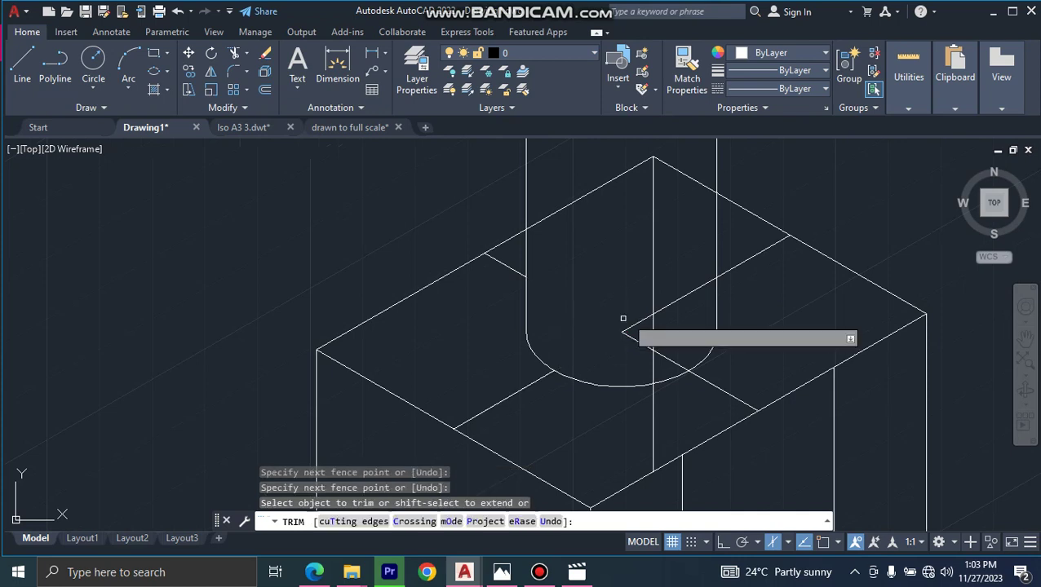
pyautogui.click(672, 300)
pyautogui.click(675, 362)
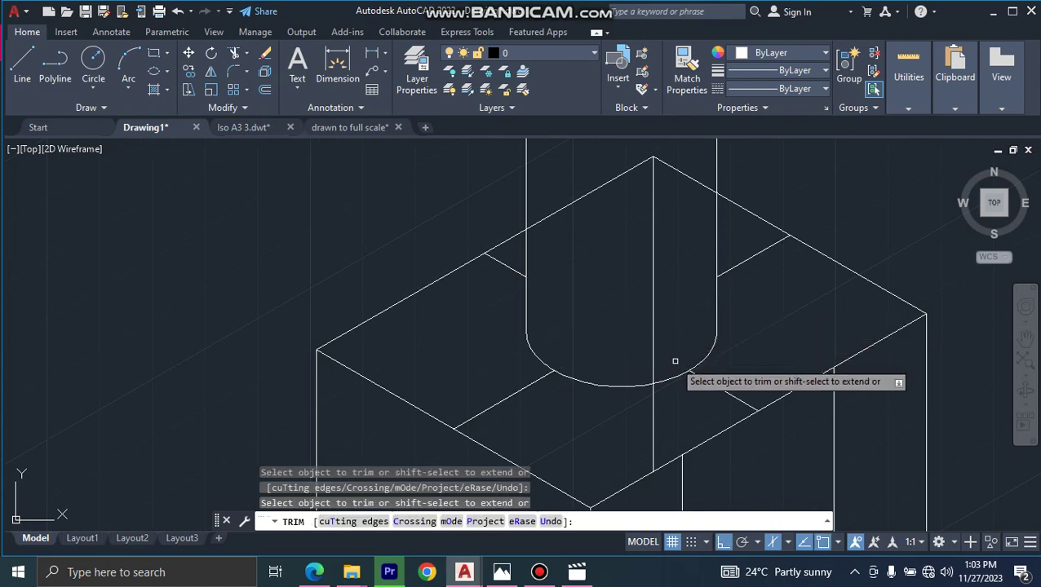
pyautogui.click(652, 408)
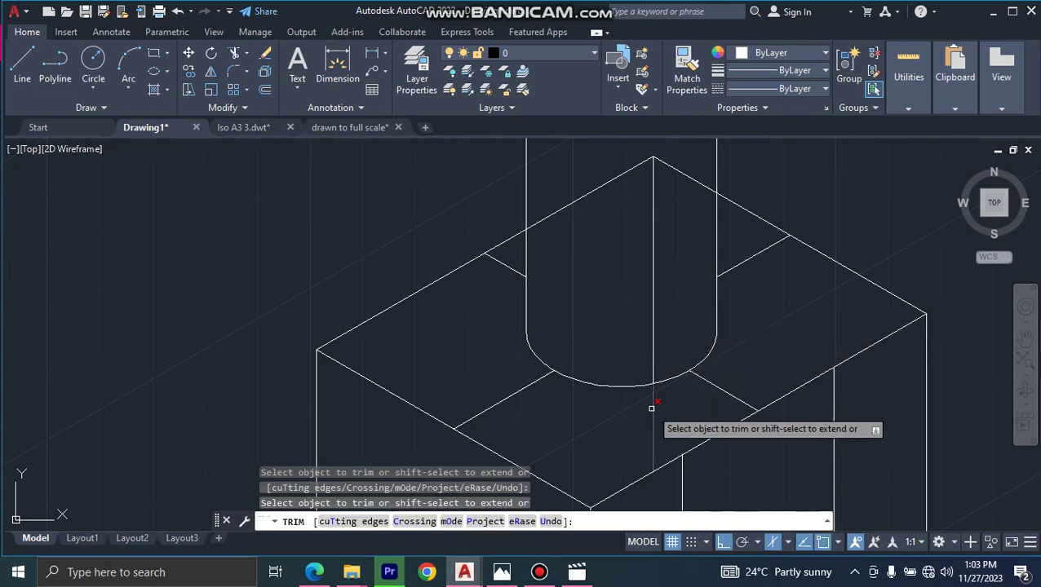
pyautogui.scroll(-2, 651, 296)
# Trim the hidden vertical line and top-face edges around the shaft.
pyautogui.click(650, 290)
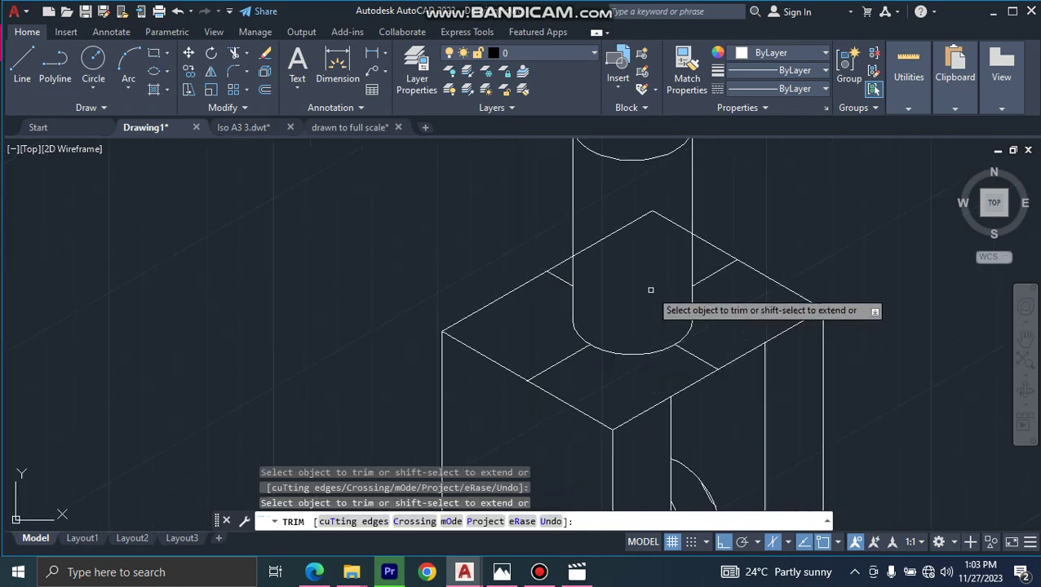
pyautogui.click(631, 221)
pyautogui.click(676, 224)
pyautogui.click(724, 263)
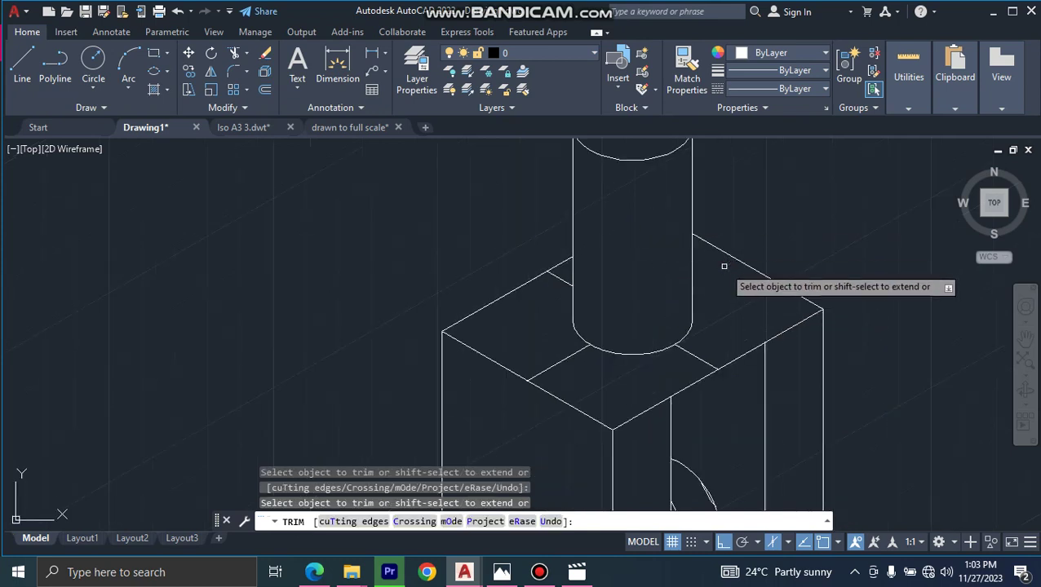
pyautogui.click(571, 357)
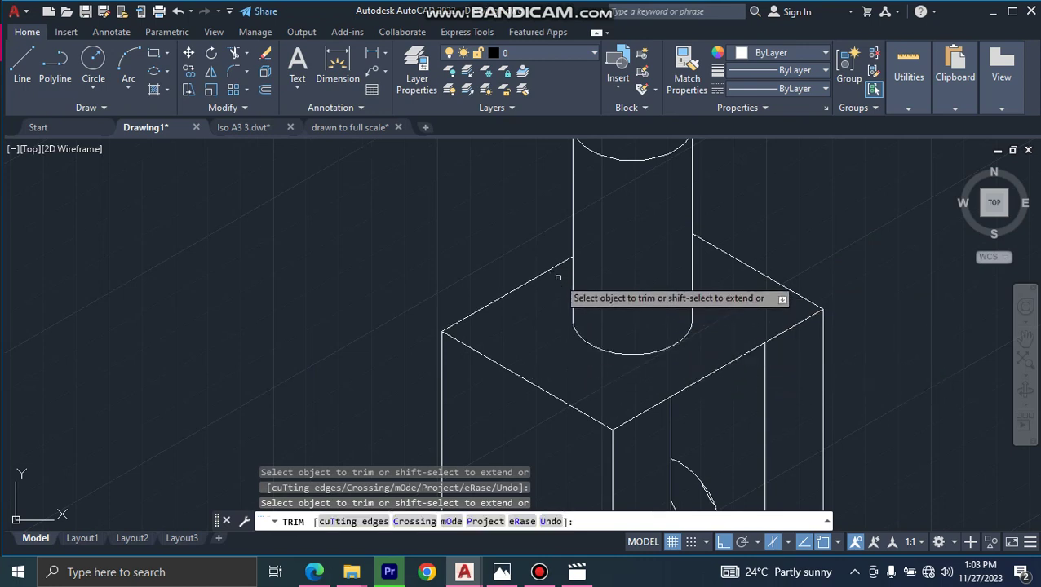
pyautogui.scroll(-2, 583, 290)
pyautogui.moveTo(682, 273)
pyautogui.mouseDown(button='middle')
pyautogui.moveTo(735, 265)
pyautogui.moveTo(736, 217)
pyautogui.mouseUp(button='middle')
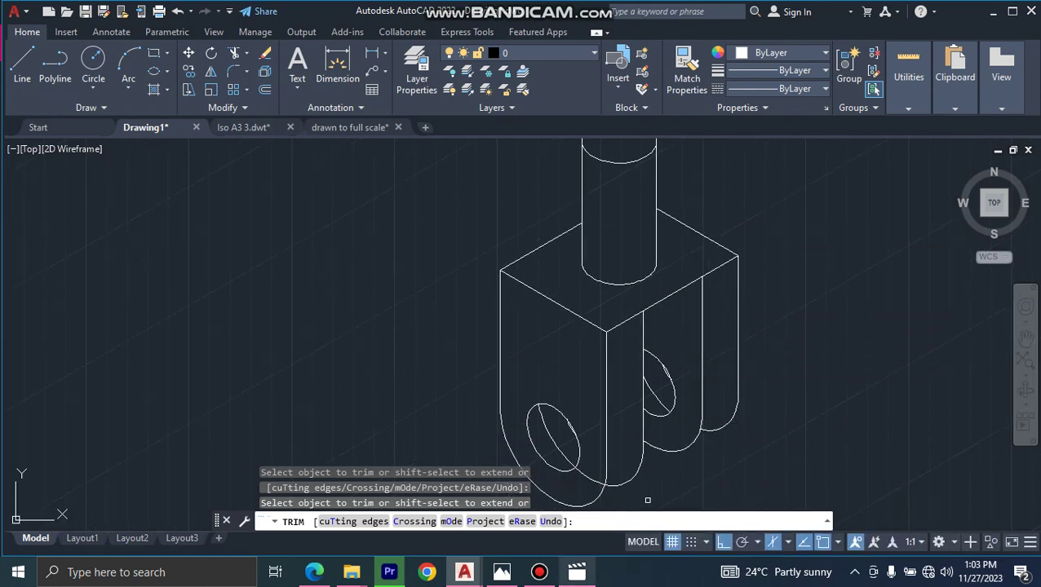
pyautogui.click(502, 572)
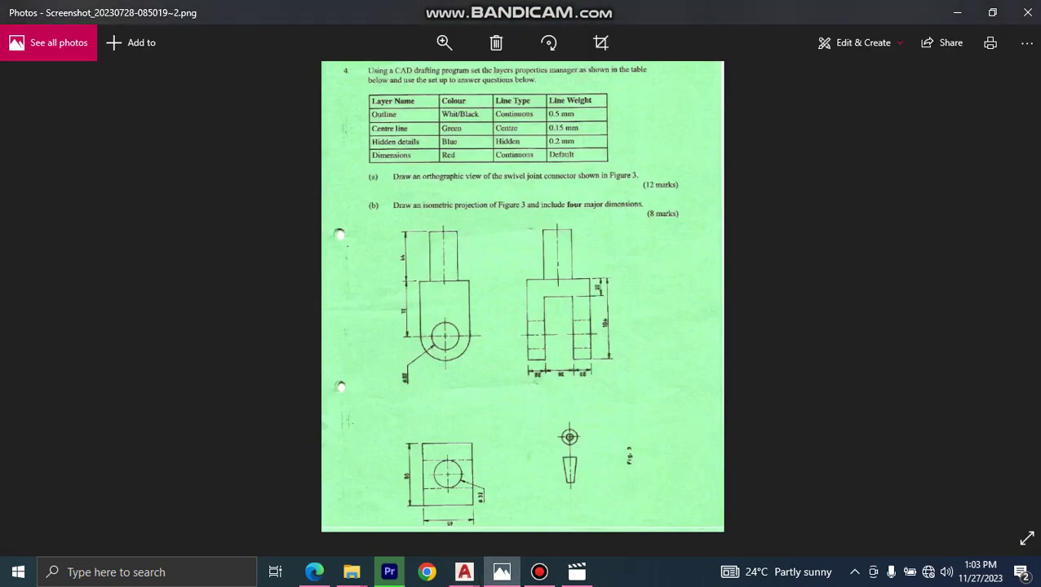
pyautogui.hotkey('ctrl', '+')
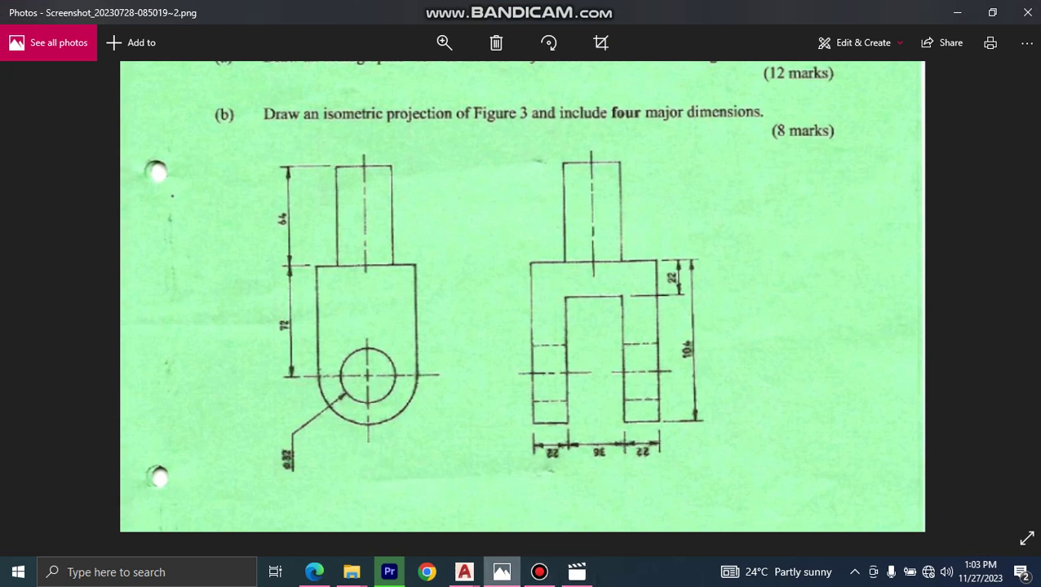
pyautogui.moveTo(463, 572)
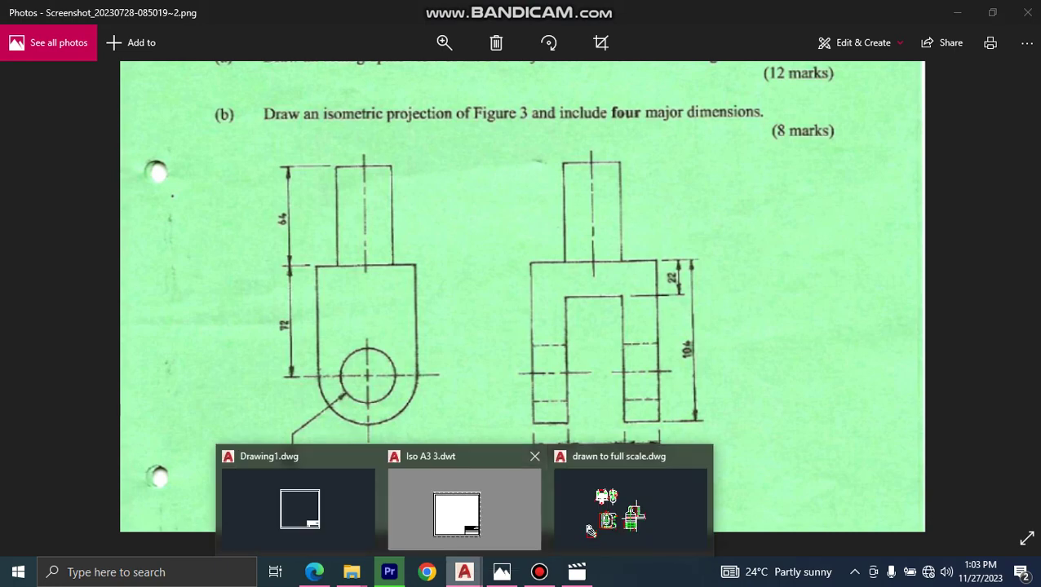
pyautogui.click(310, 512)
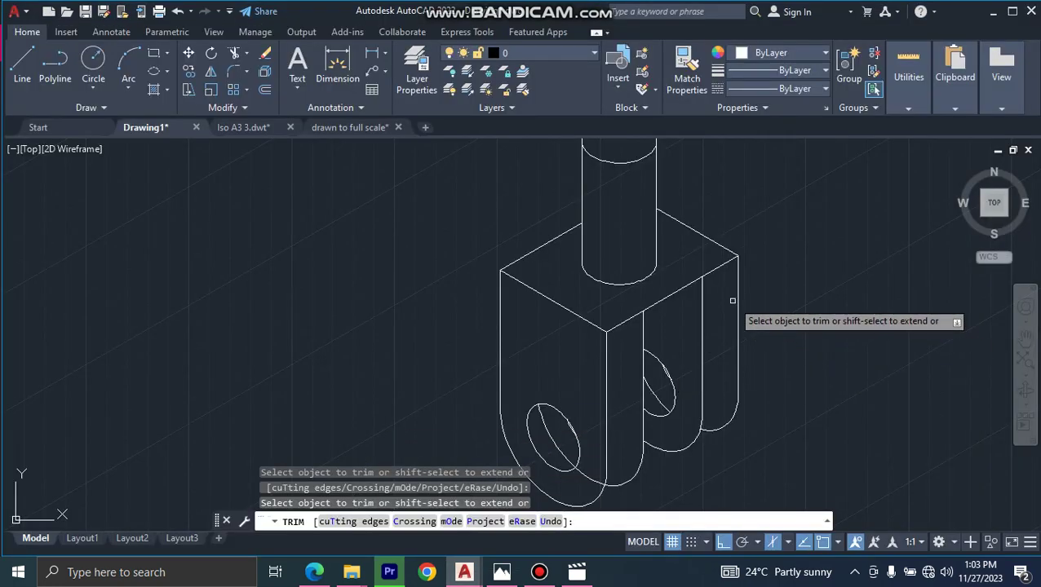
# Copy the block's top front right edge 22 units down its front face.
pyautogui.press('Escape')
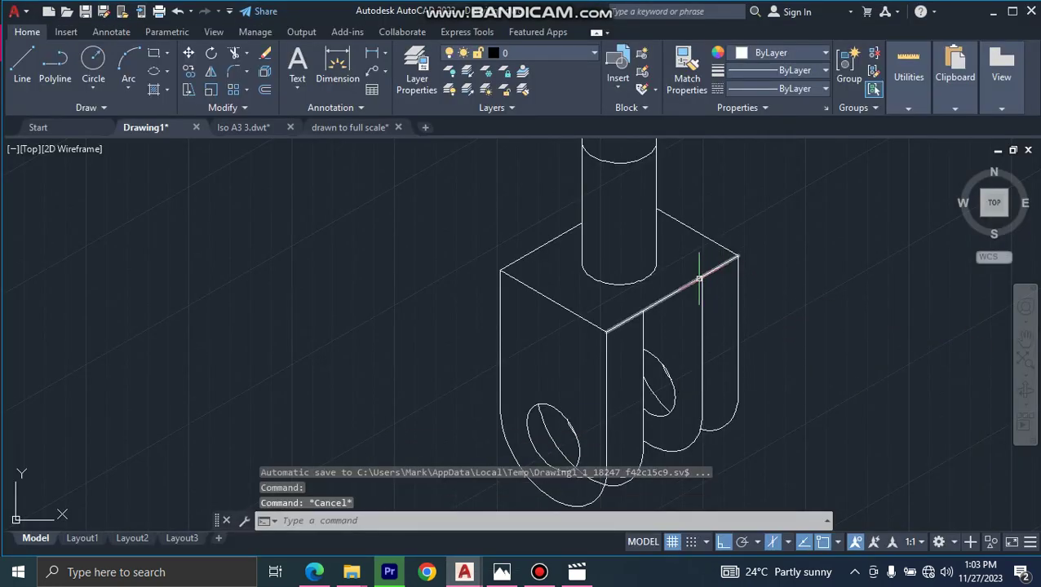
pyautogui.click(686, 286)
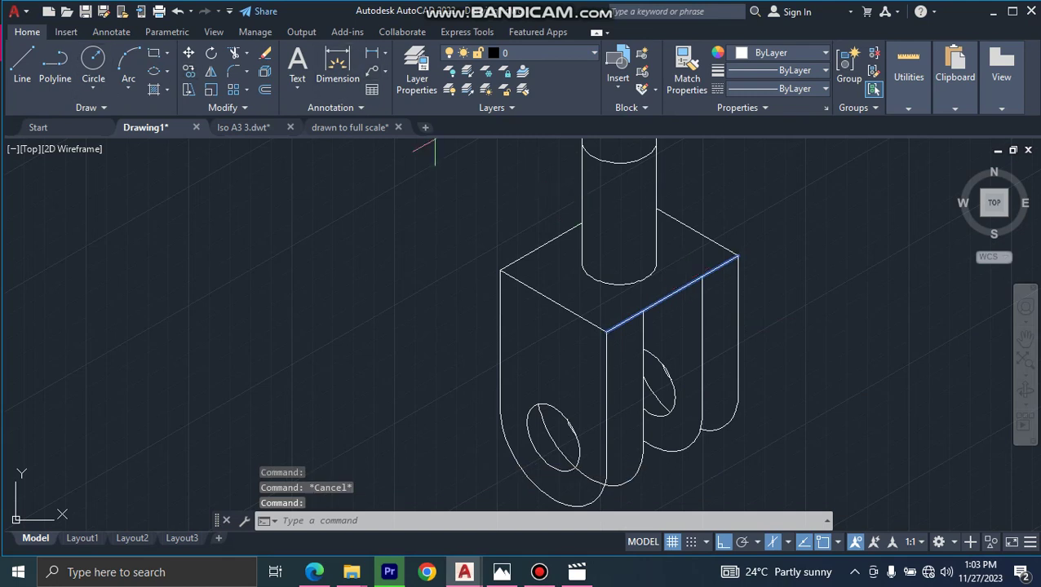
pyautogui.write('co')
pyautogui.press('Return')
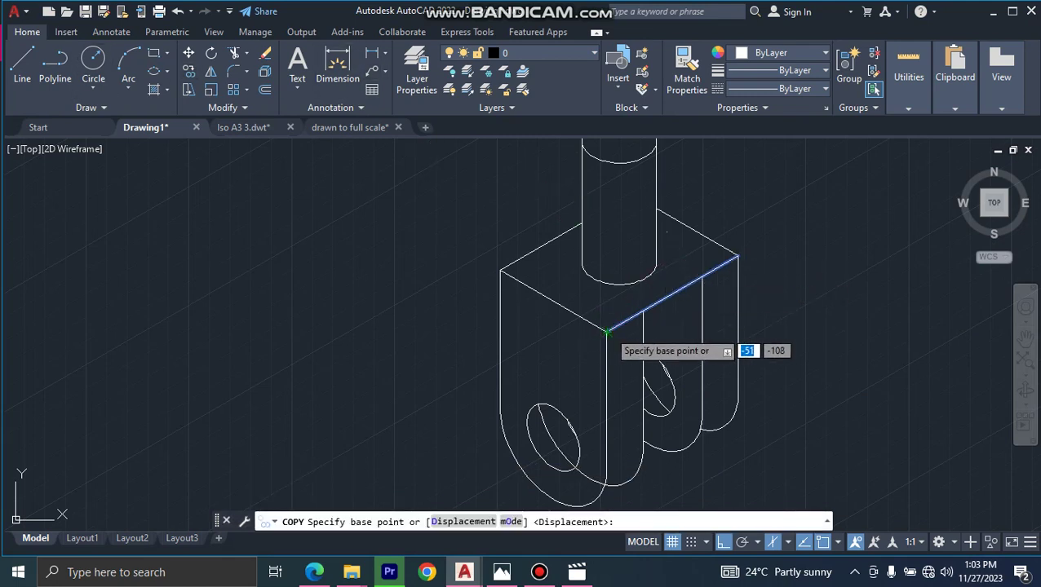
pyautogui.click(607, 332)
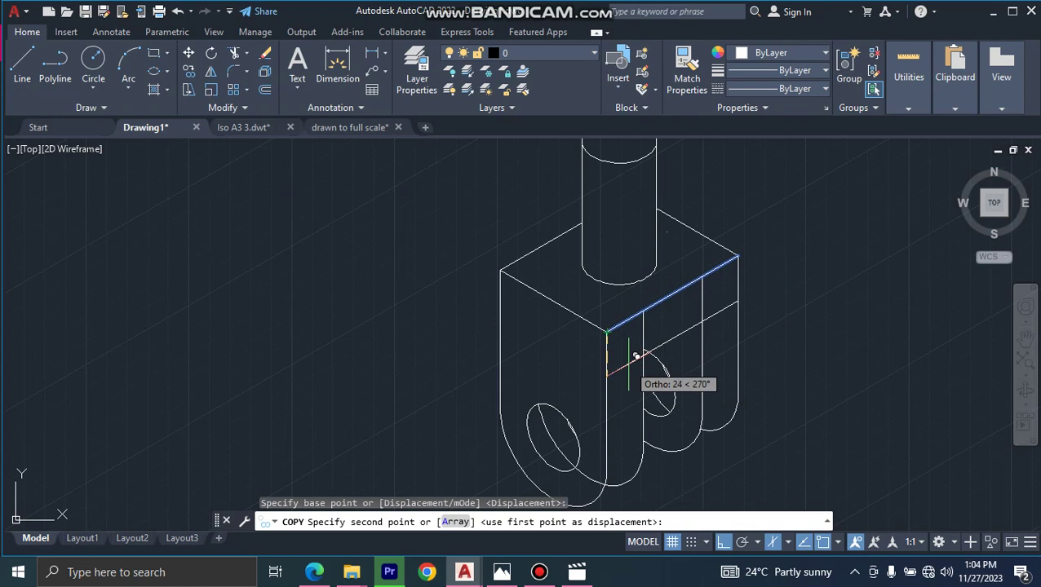
pyautogui.write('22')
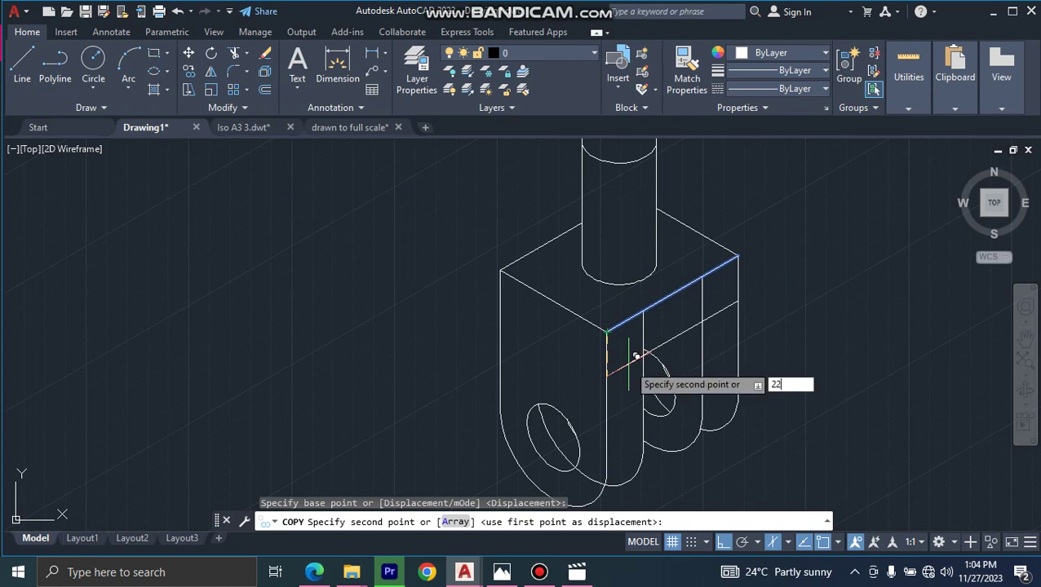
pyautogui.press('Return')
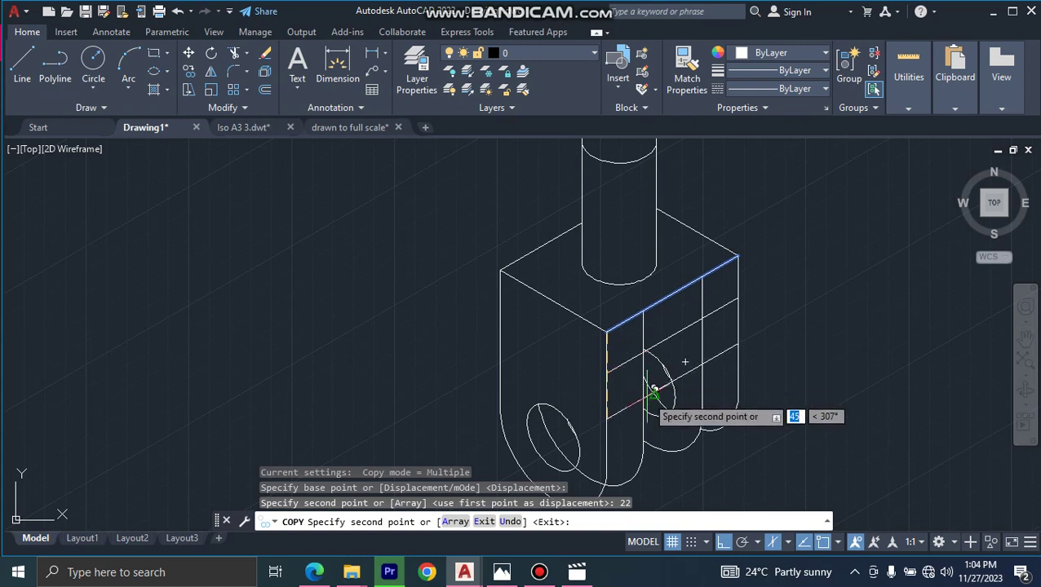
# Trim the leftover ellipse arc and slot-corner segments, then zoom out to check the fork.
pyautogui.press('Escape')
pyautogui.press('Escape')
pyautogui.press('Escape')
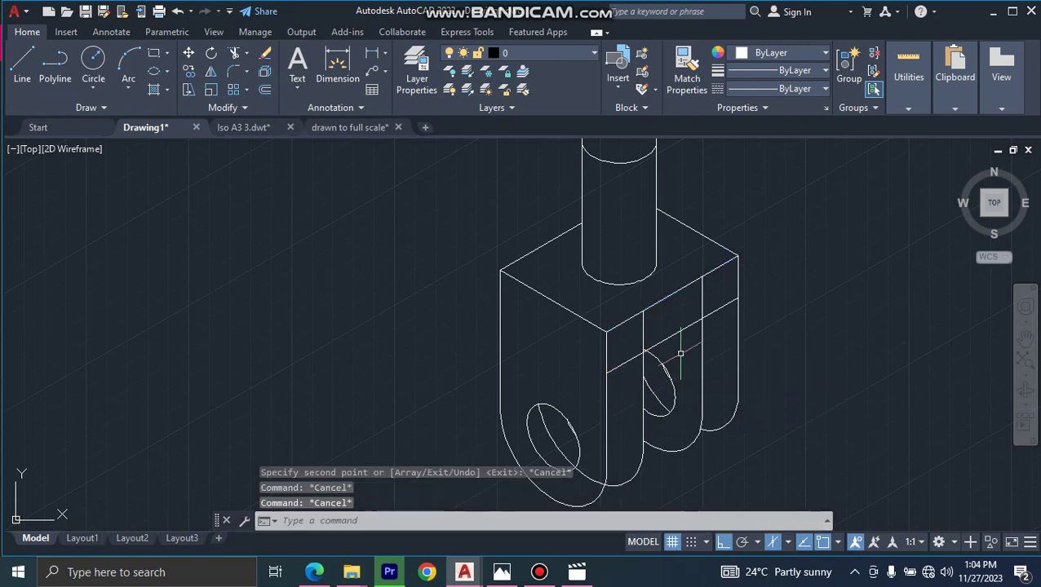
pyautogui.write('TR')
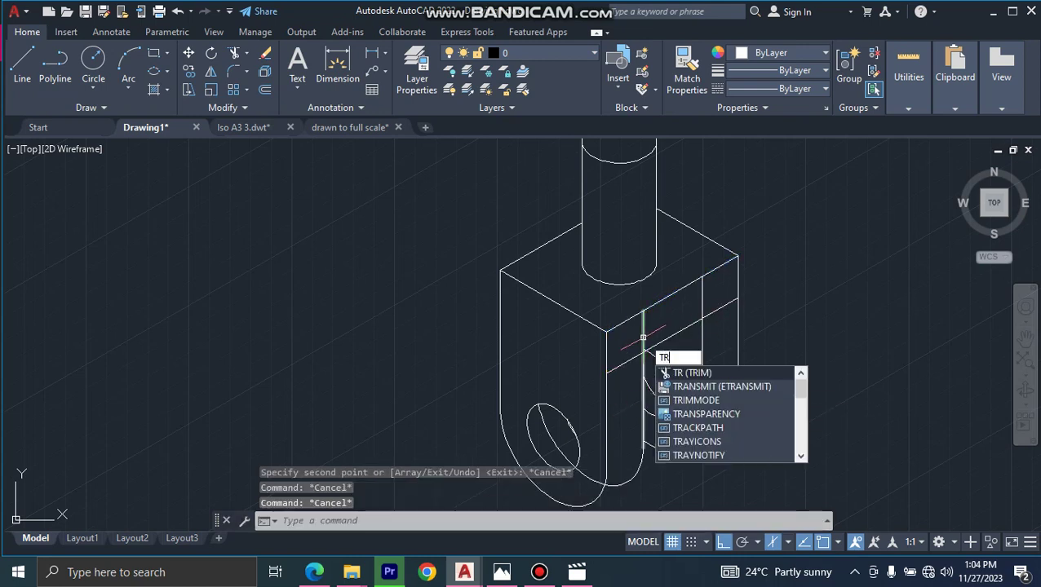
pyautogui.press('Return')
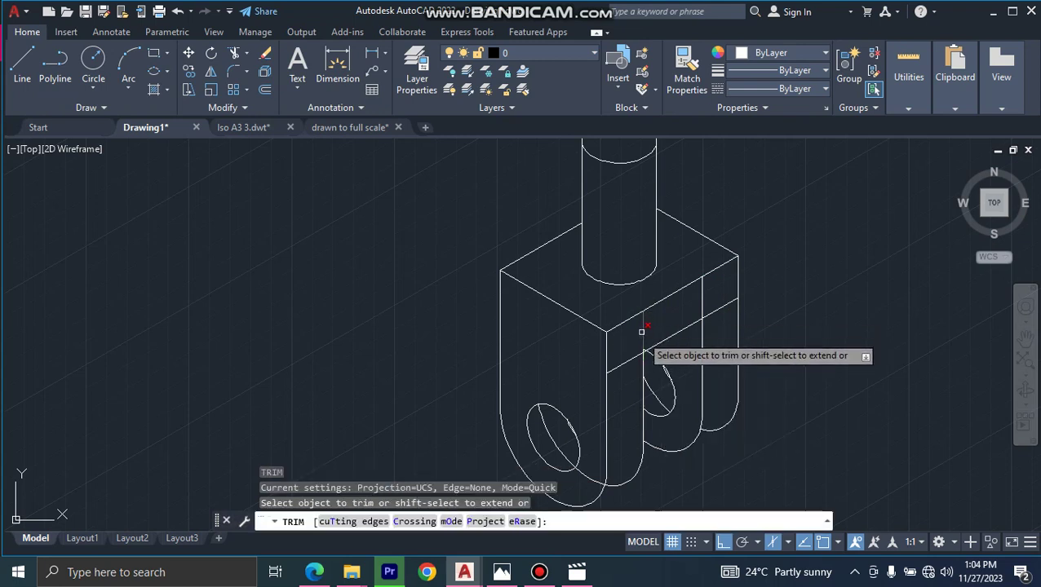
pyautogui.click(626, 361)
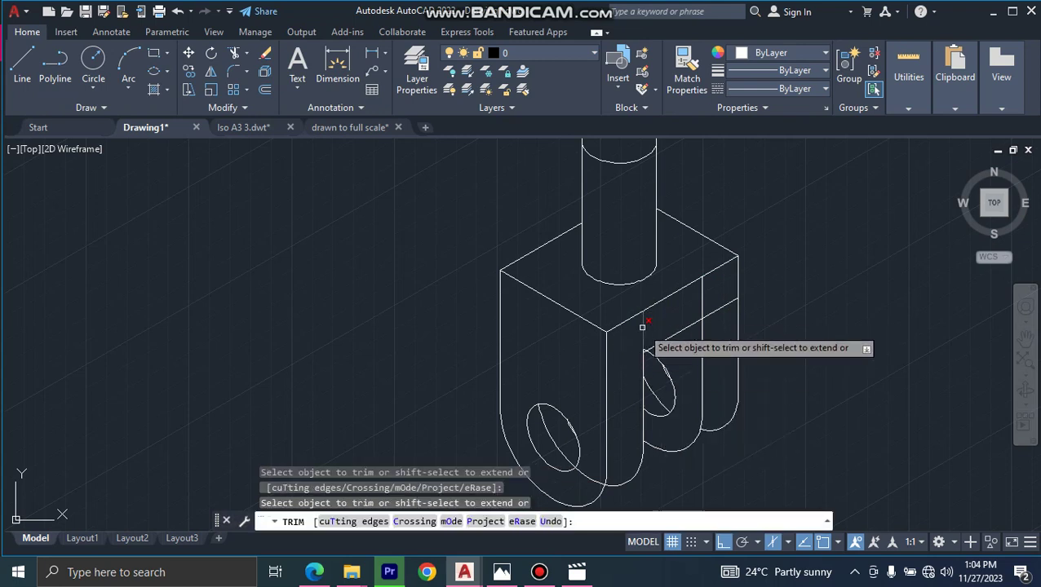
pyautogui.scroll(2, 642, 327)
pyautogui.scroll(3, 642, 326)
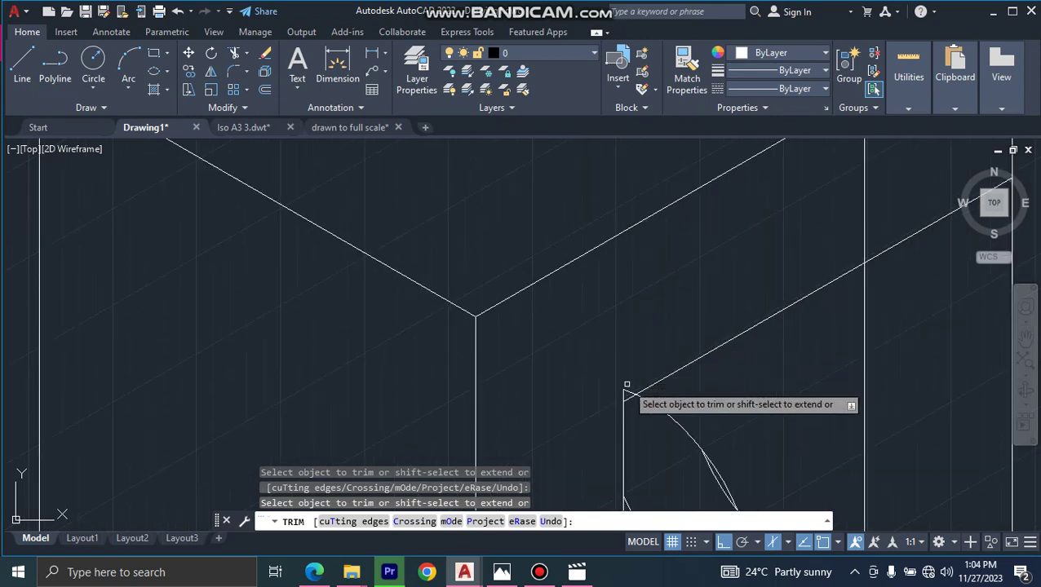
pyautogui.moveTo(626, 385); pyautogui.dragTo(625, 390)
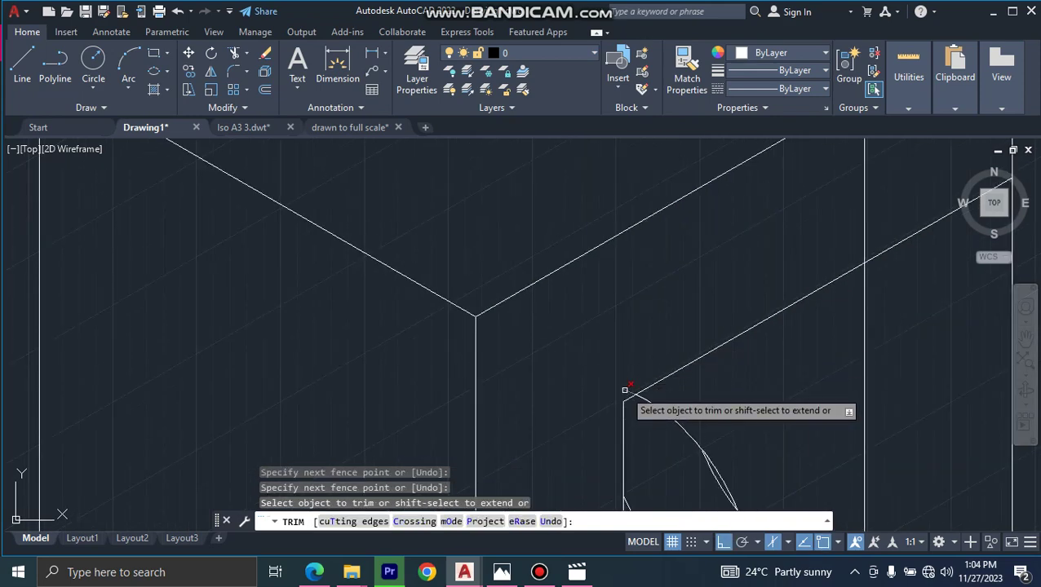
pyautogui.scroll(-2, 649, 379)
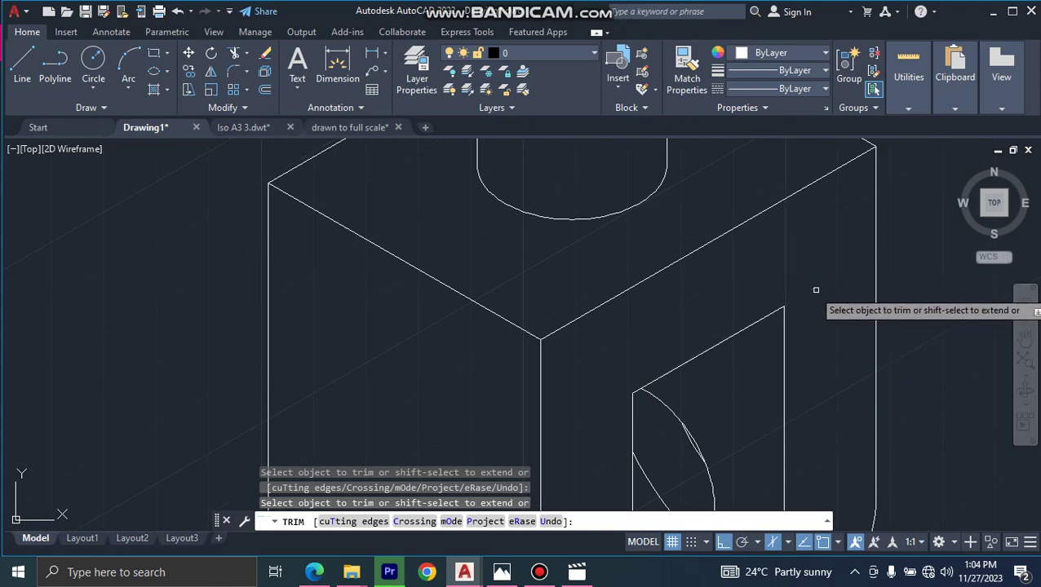
pyautogui.scroll(-3, 816, 290)
pyautogui.scroll(-1, 816, 290)
pyautogui.scroll(5, 818, 287)
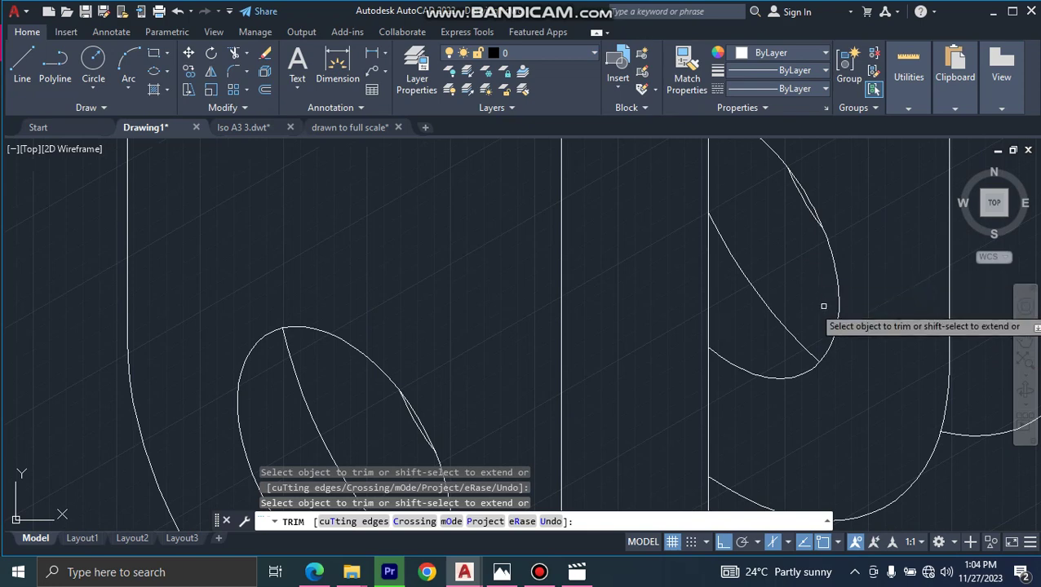
pyautogui.scroll(-2, 822, 304)
pyautogui.scroll(-2, 824, 303)
pyautogui.scroll(5, 756, 353)
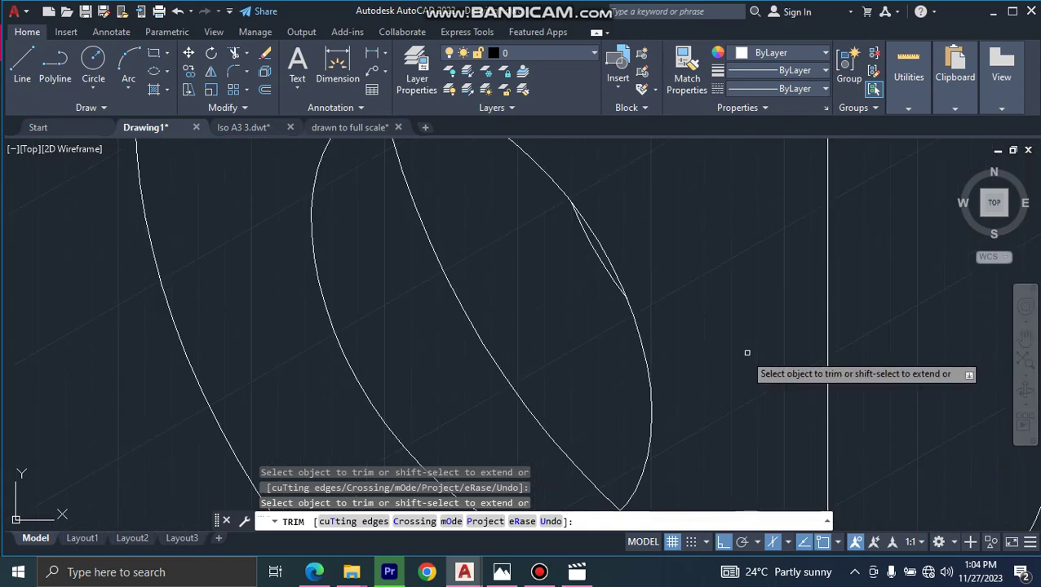
pyautogui.scroll(-2, 603, 355)
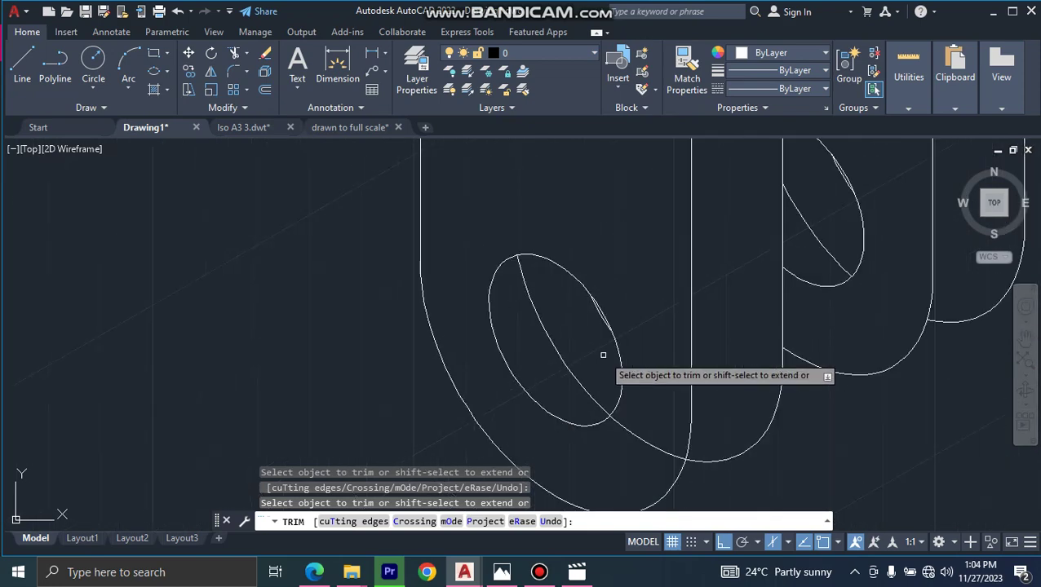
pyautogui.scroll(-2, 603, 408)
pyautogui.scroll(-1, 604, 418)
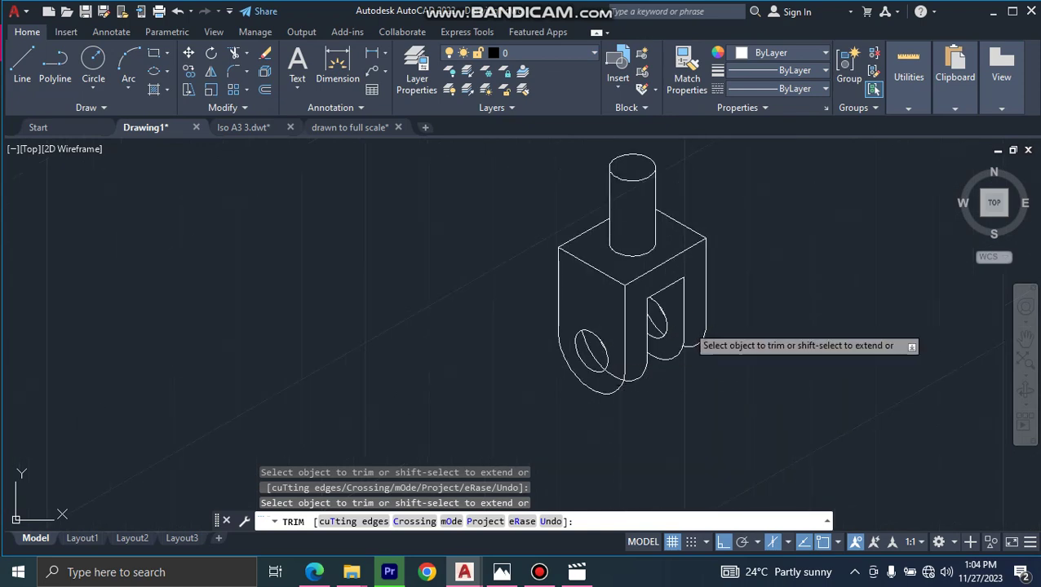
pyautogui.middleClick(684, 326)
pyautogui.middleClick(684, 326)
pyautogui.scroll(-1, 664, 329)
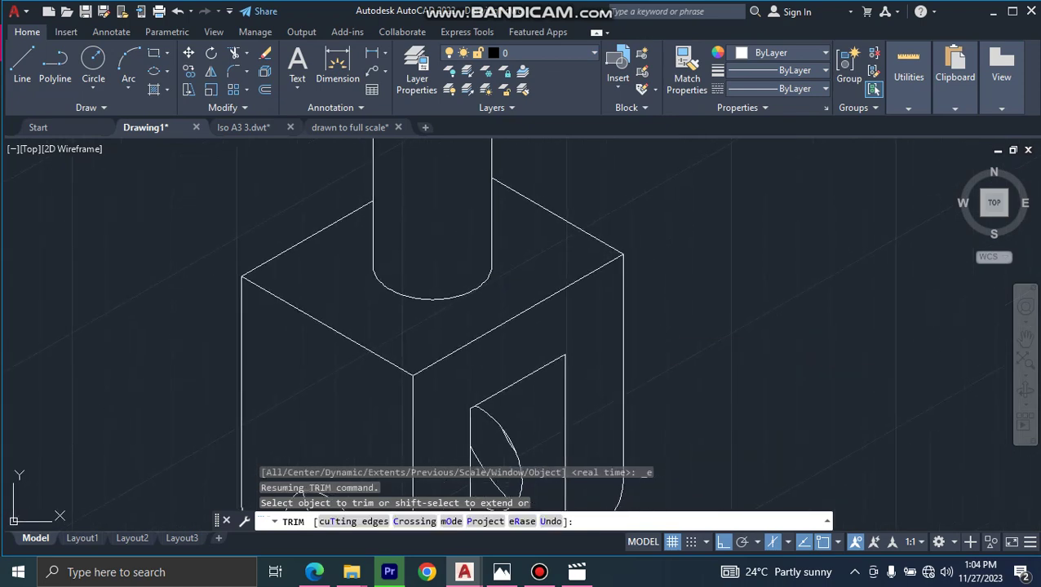
pyautogui.scroll(-1, 657, 331)
pyautogui.scroll(-1, 658, 331)
pyautogui.scroll(-1, 764, 336)
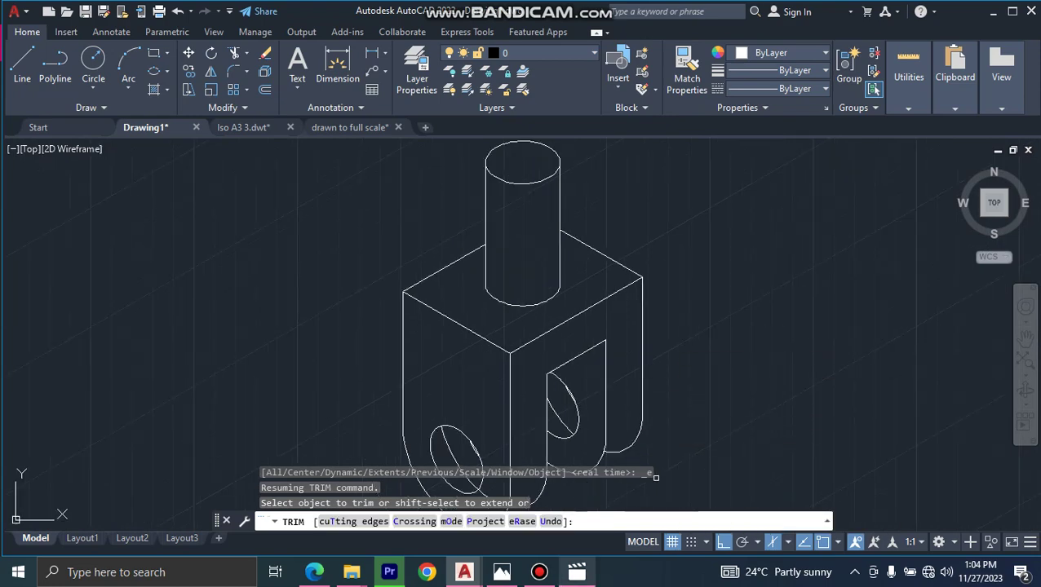
# Review the full Figure 3 reference sheet in Photos, then return to Drawing1.dwg.
pyautogui.hotkey('alt', 'Tab')
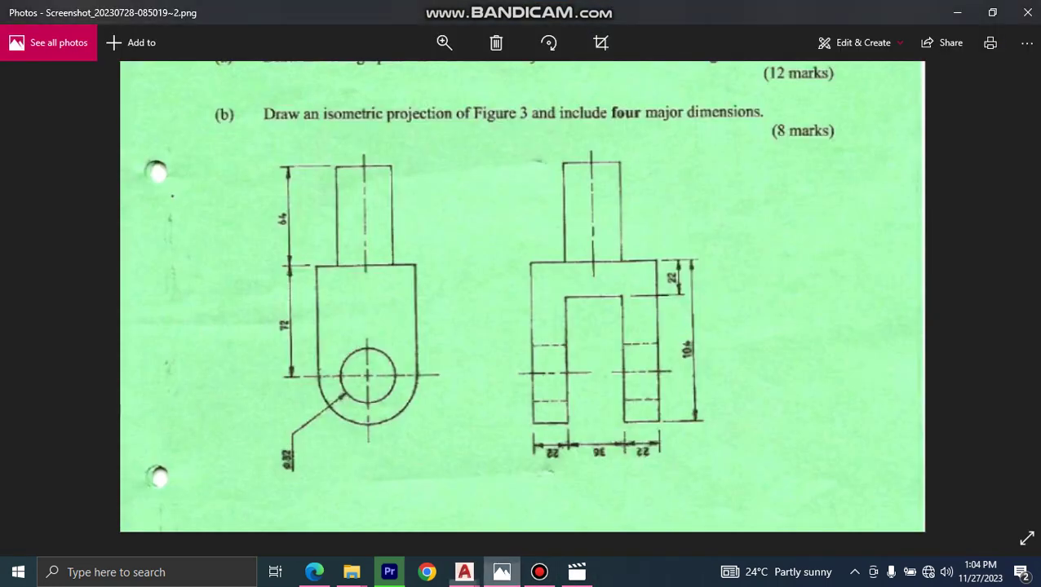
pyautogui.scroll(-2, 522, 296)
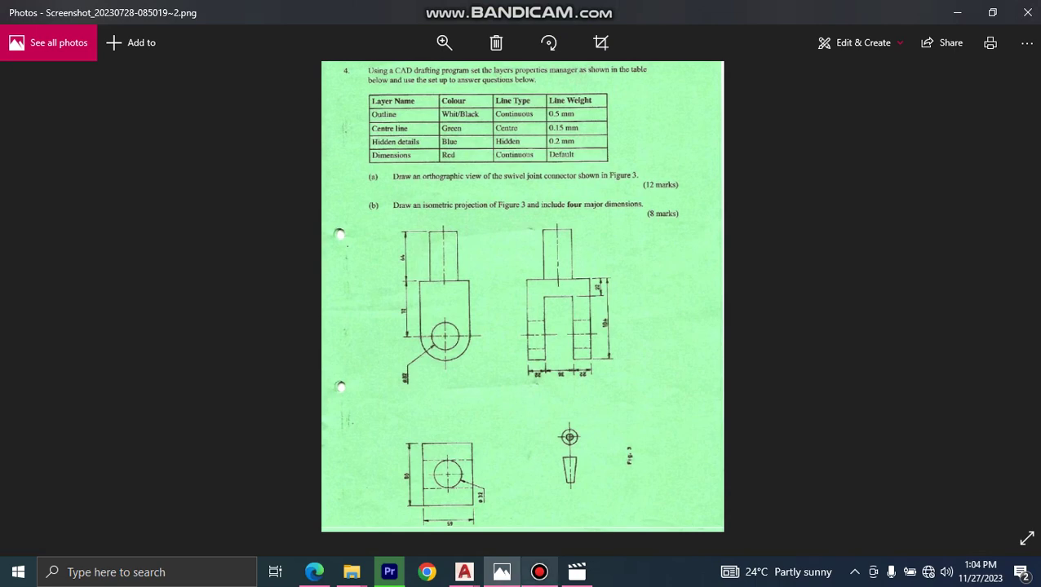
pyautogui.click(540, 572)
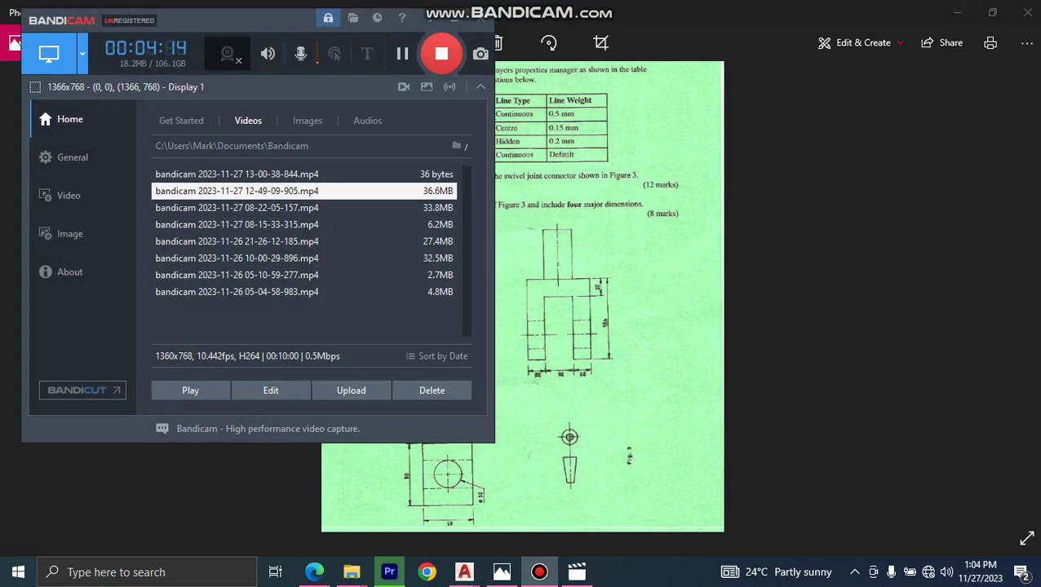
pyautogui.click(453, 20)
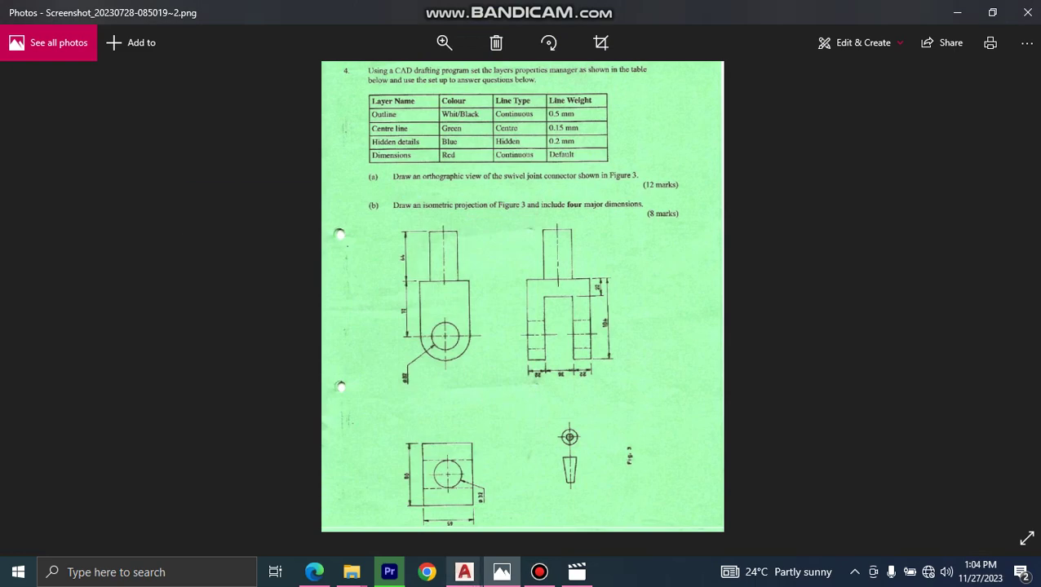
pyautogui.click(465, 572)
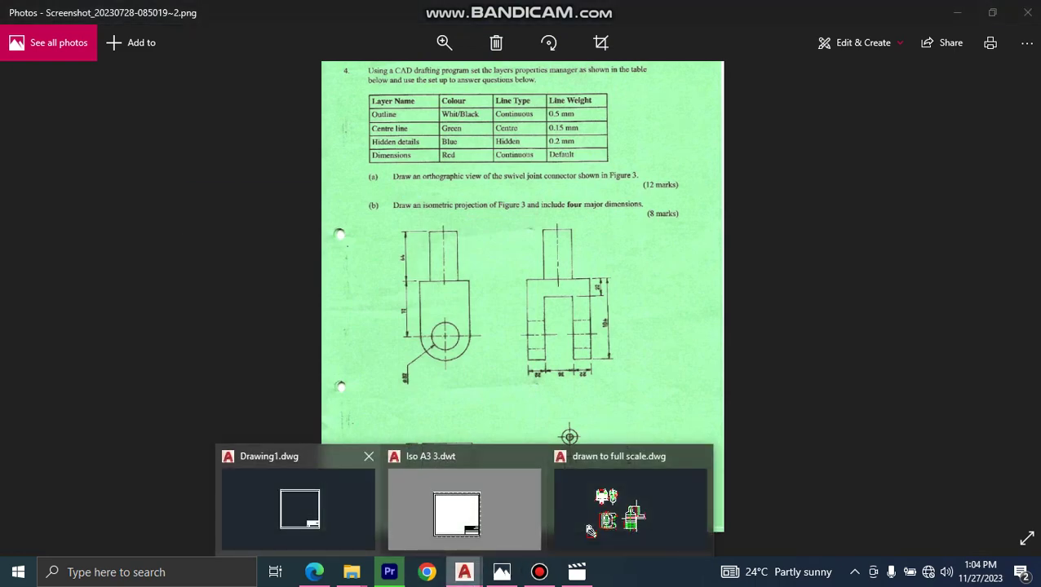
pyautogui.click(322, 504)
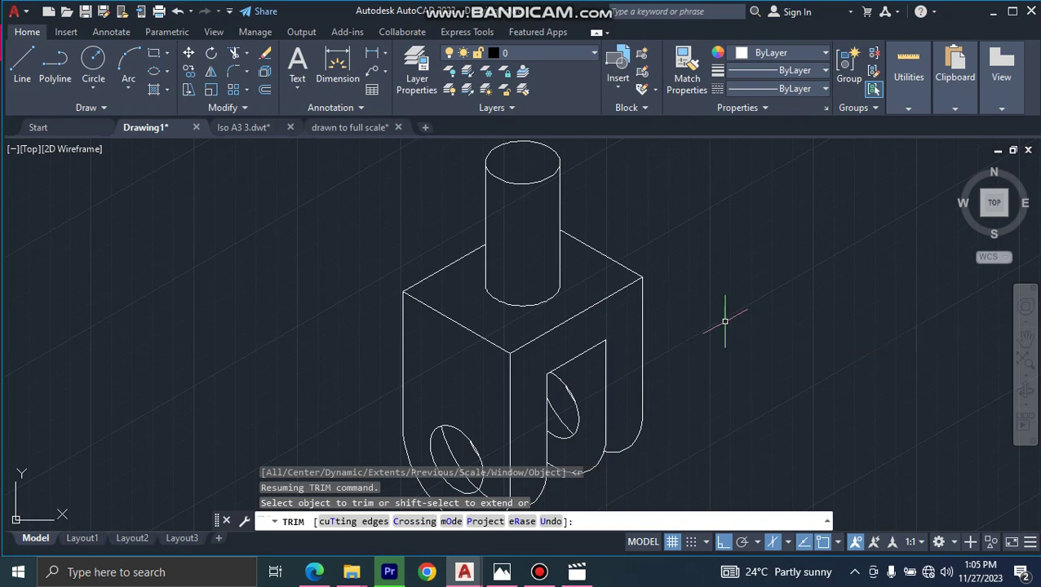
# Cancel the unfinished trim and open the Dimension Style Manager from the Annotate tab.
pyautogui.press('Escape')
pyautogui.press('Escape')
pyautogui.press('Escape')
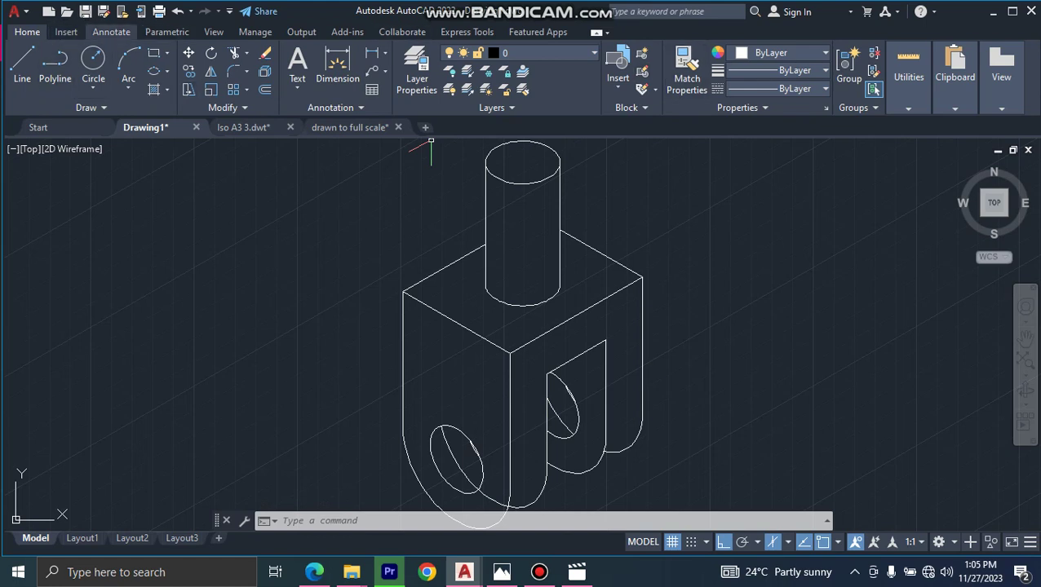
pyautogui.click(111, 32)
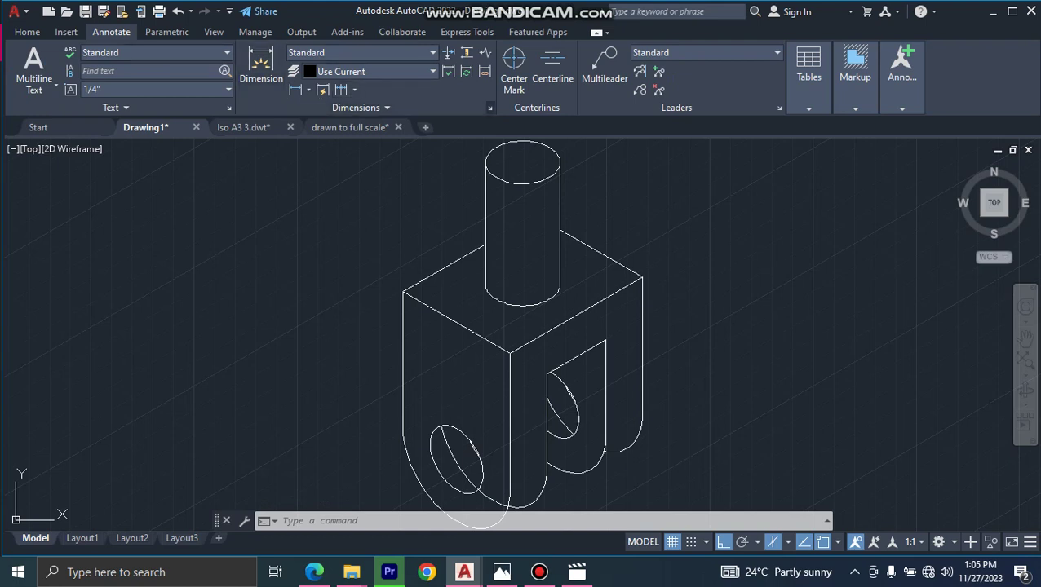
pyautogui.click(280, 521)
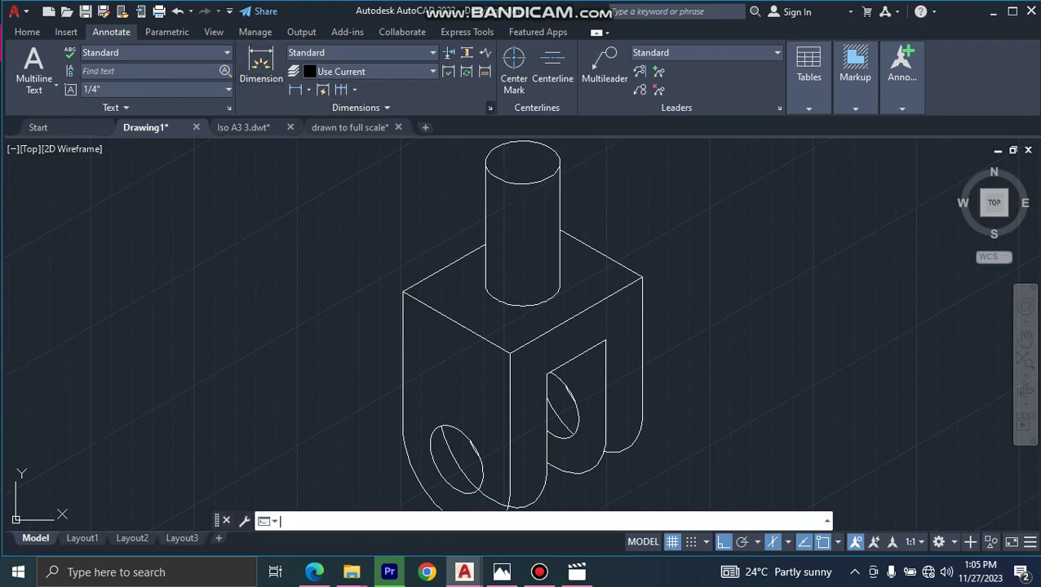
pyautogui.click(489, 107)
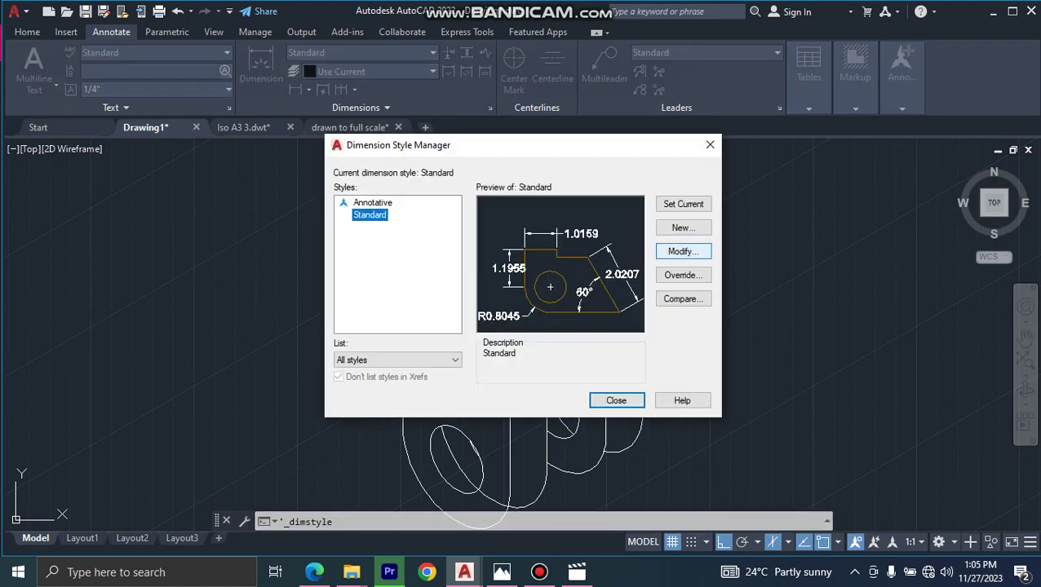
# Edit the Standard dimension style and set its text style height to 5.
pyautogui.click(683, 252)
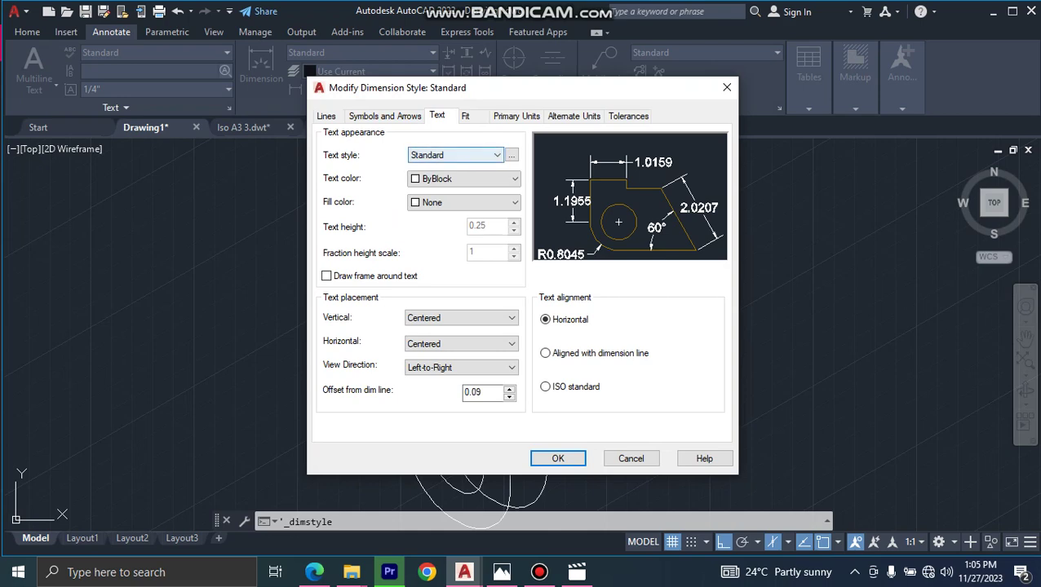
pyautogui.click(511, 155)
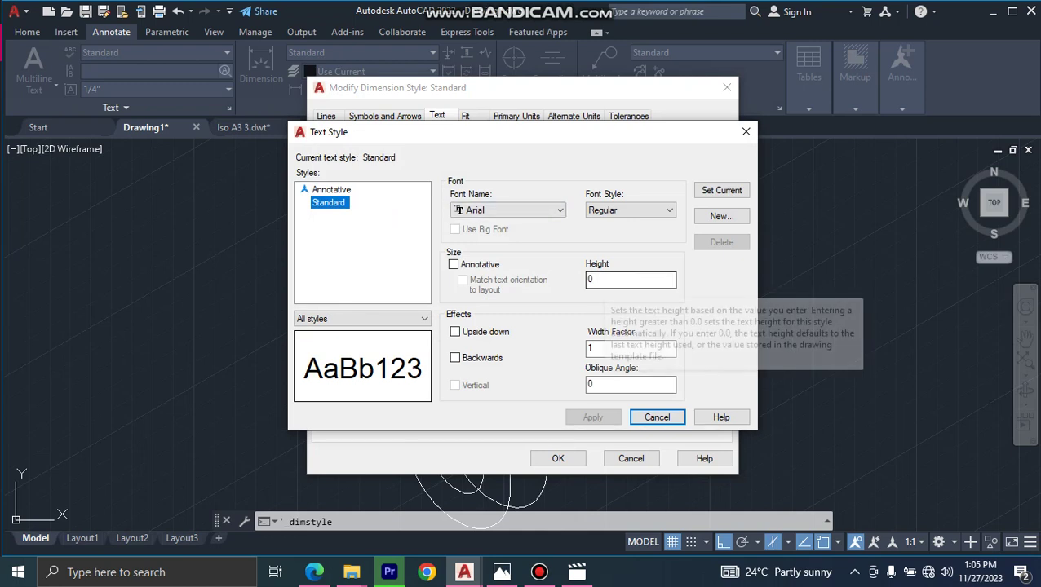
pyautogui.click(628, 280)
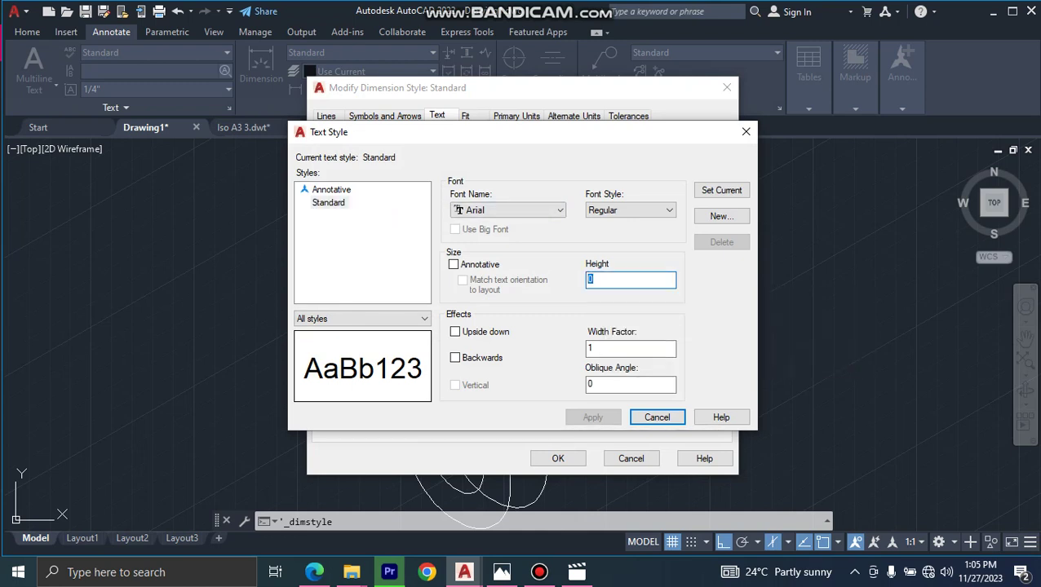
pyautogui.press('BackSpace')
pyautogui.write('5')
pyautogui.press('Return')
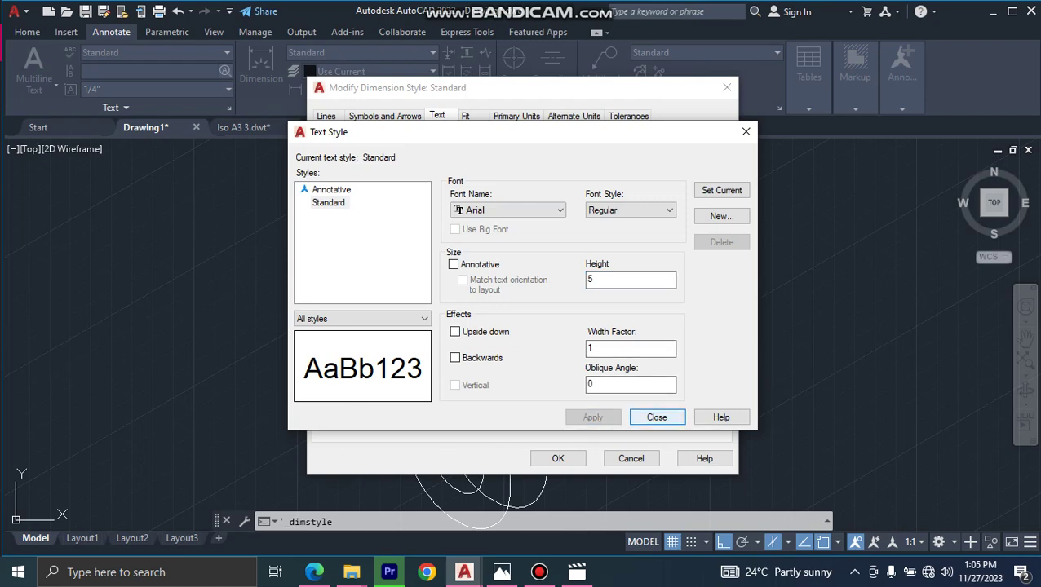
pyautogui.press('Return')
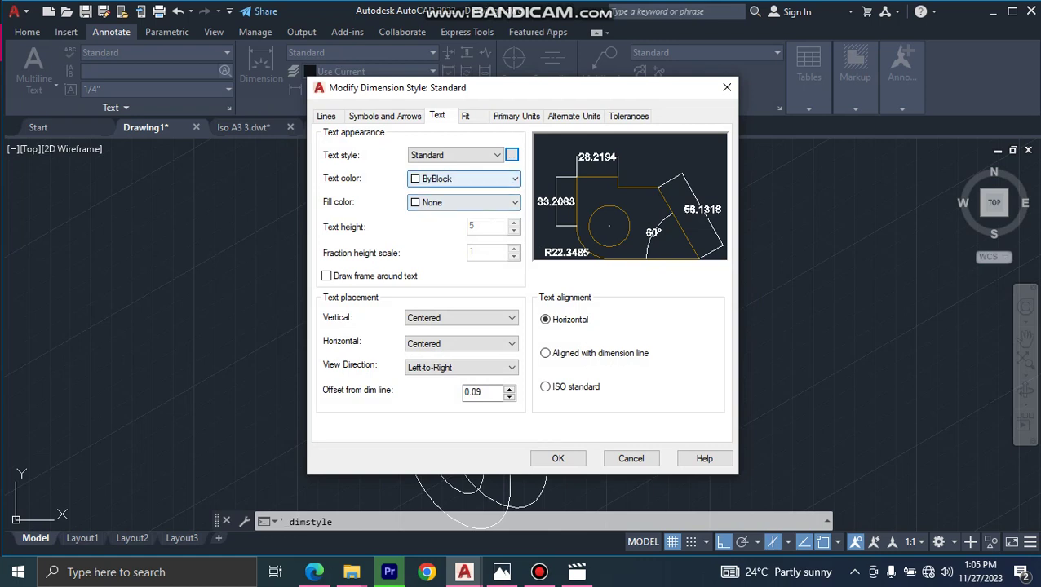
# Try red dimension text and fill, then settle on ByLayer text colour with fill None.
pyautogui.click(463, 178)
pyautogui.click(432, 211)
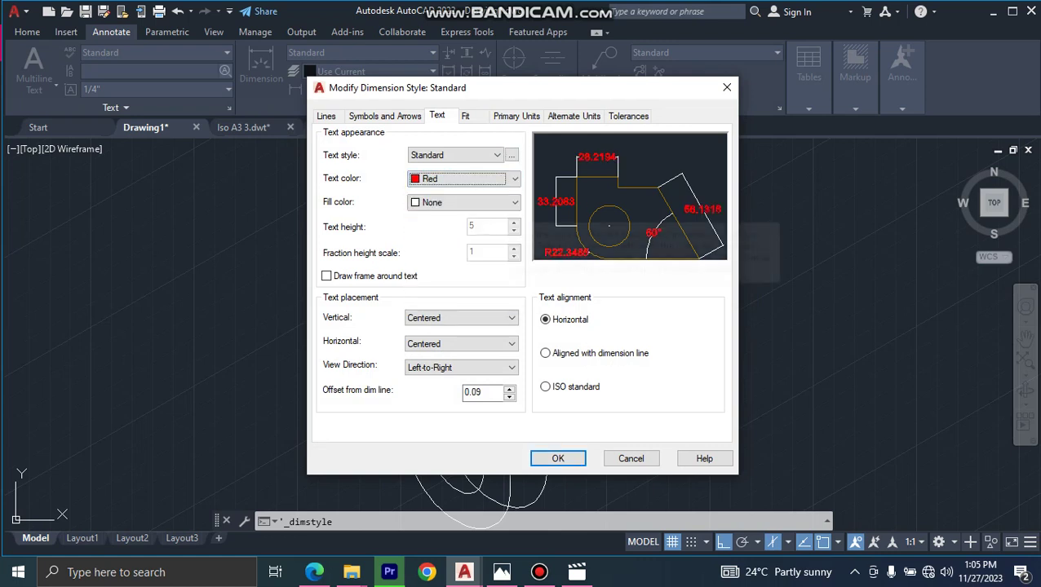
pyautogui.click(463, 202)
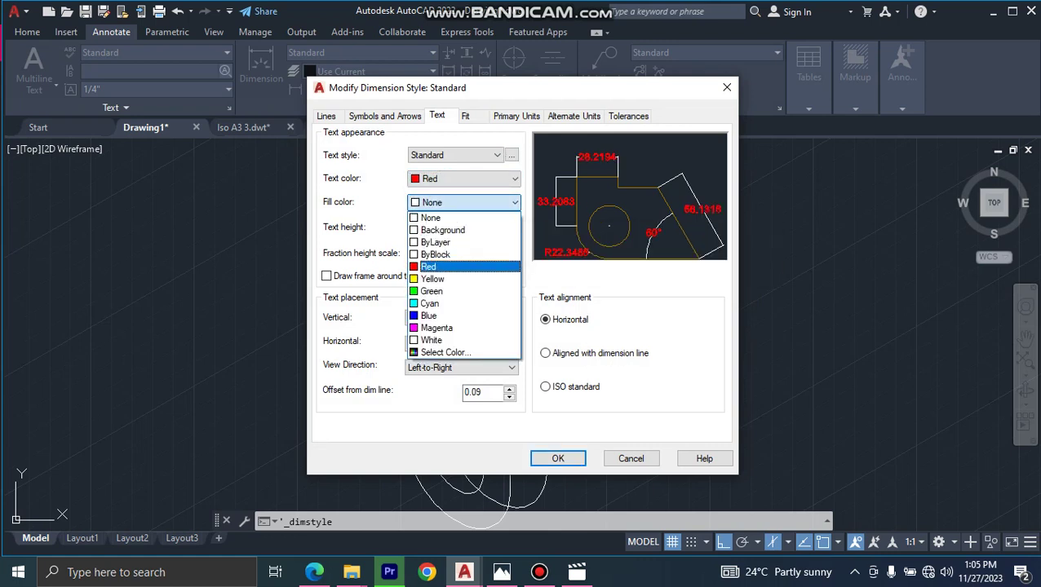
pyautogui.click(428, 267)
pyautogui.click(464, 179)
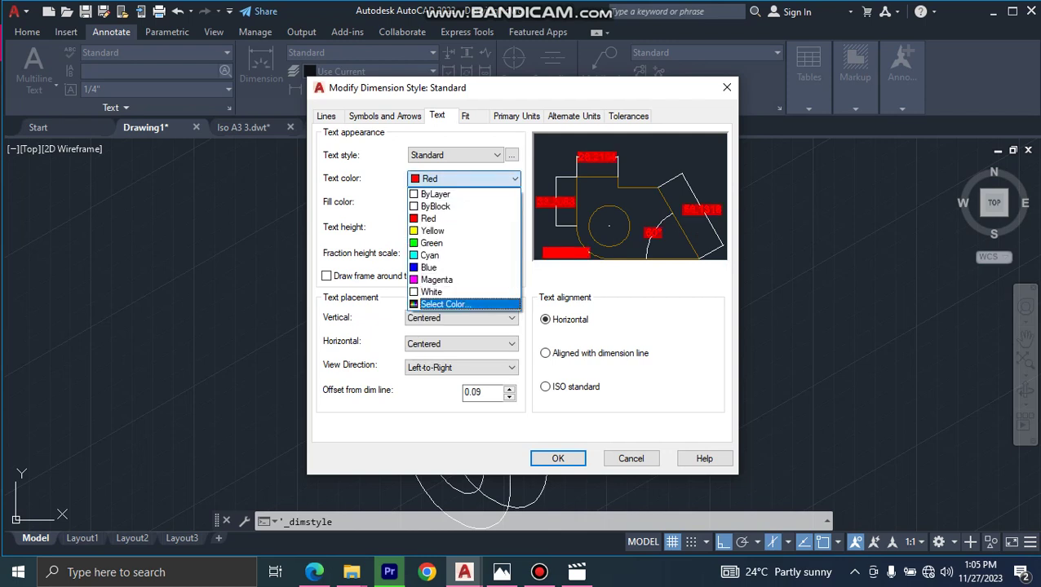
pyautogui.click(435, 194)
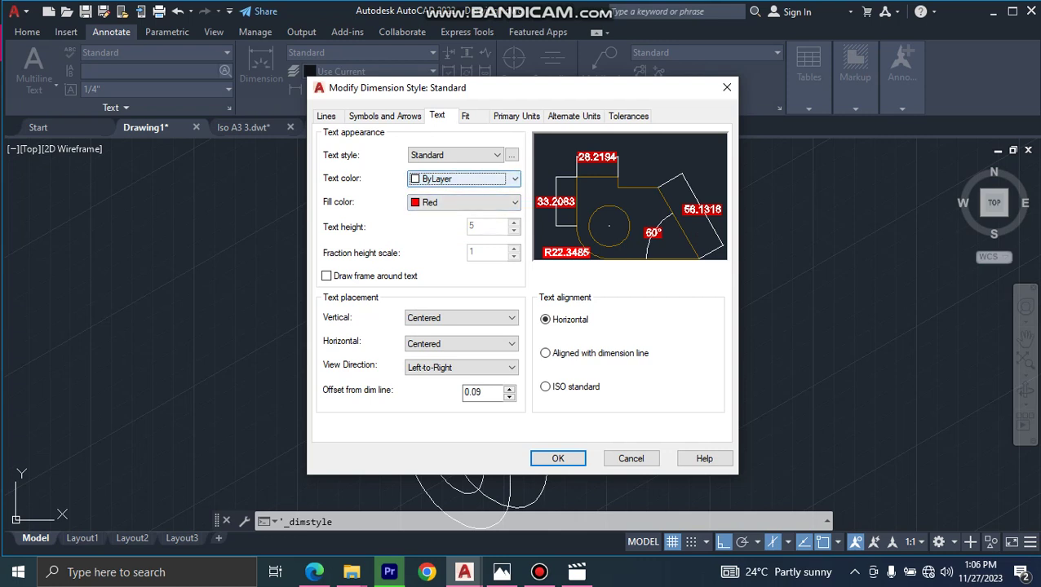
pyautogui.click(464, 202)
pyautogui.click(433, 216)
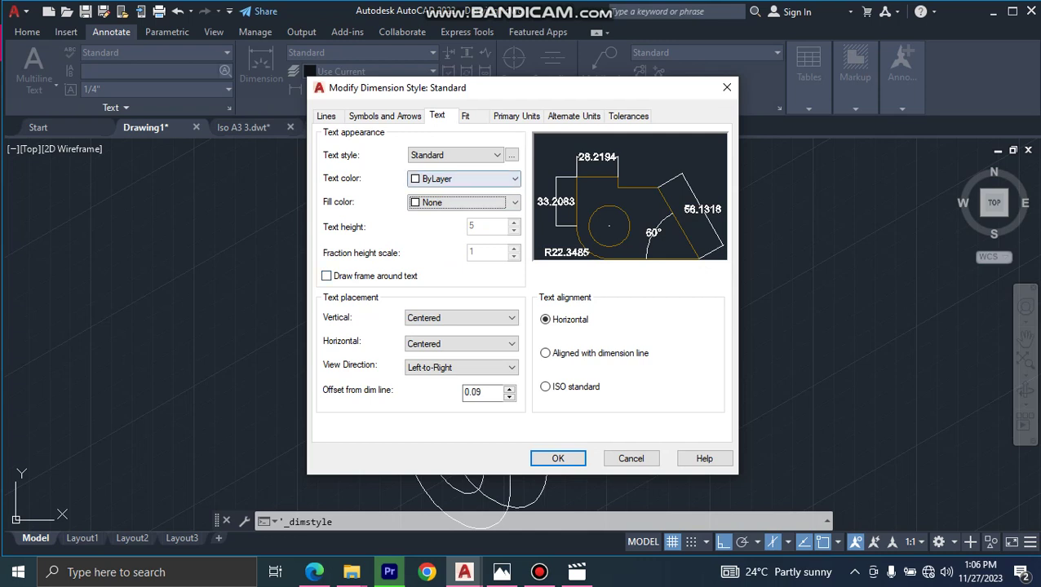
# Set the Standard style's primary unit precision to 0 for whole-number dimensions.
pyautogui.click(465, 116)
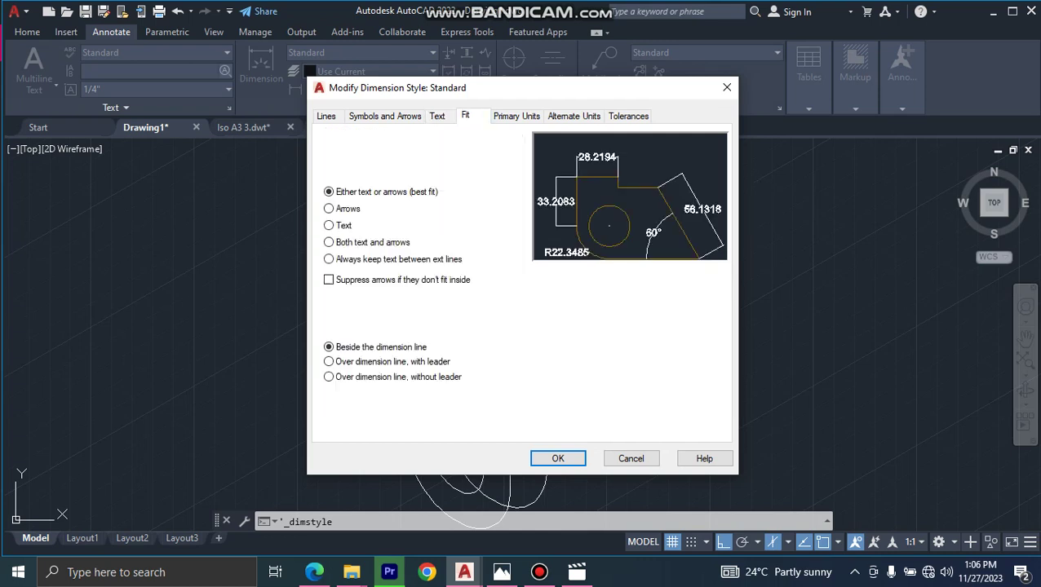
pyautogui.click(628, 116)
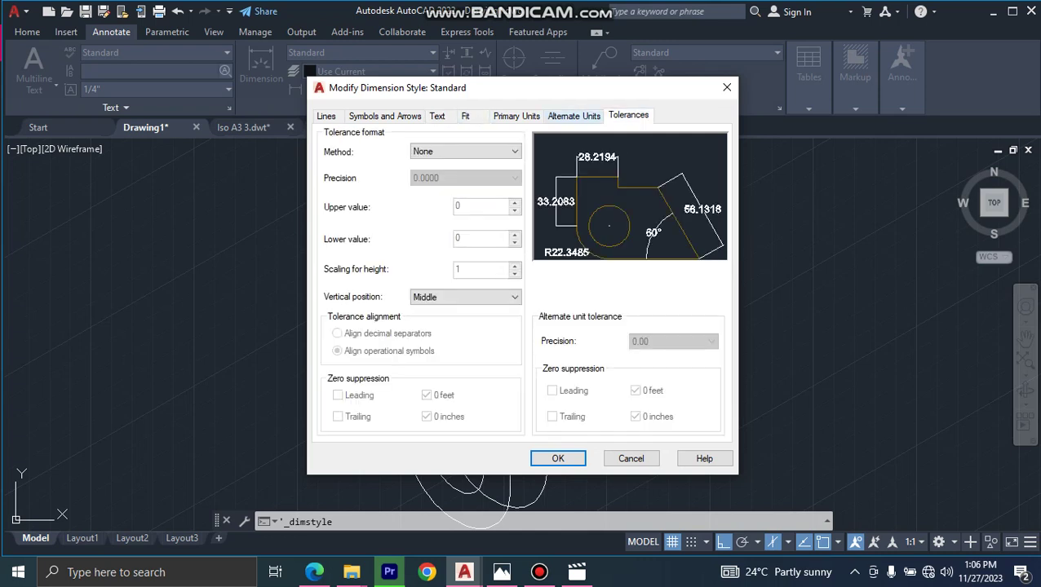
pyautogui.click(574, 115)
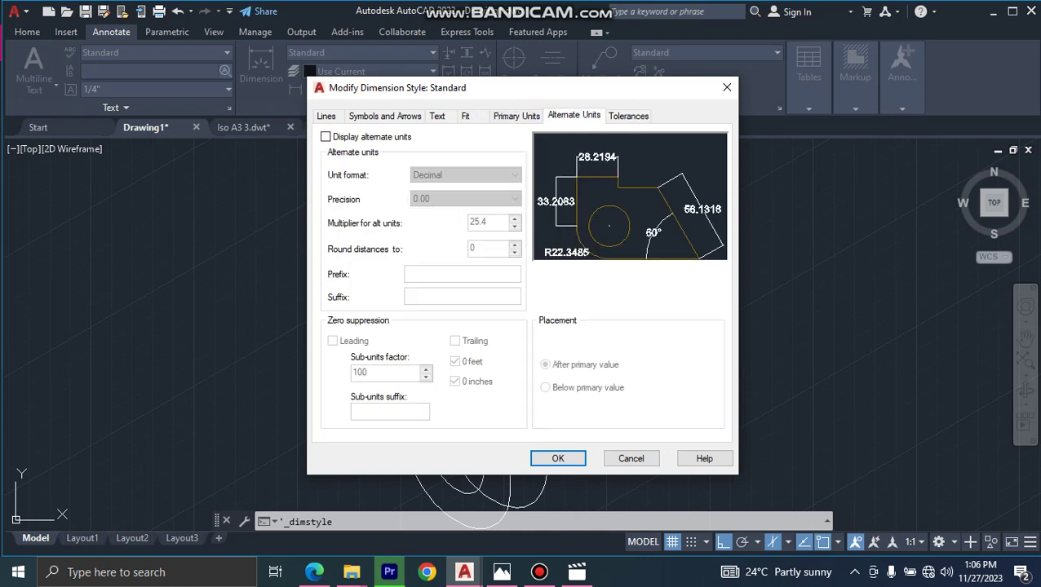
pyautogui.click(517, 116)
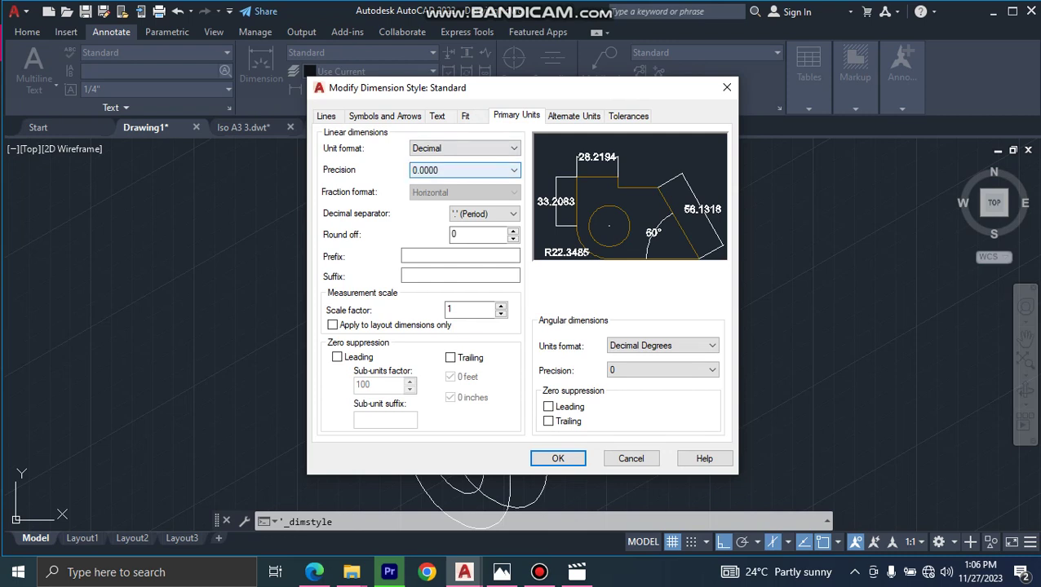
pyautogui.click(464, 170)
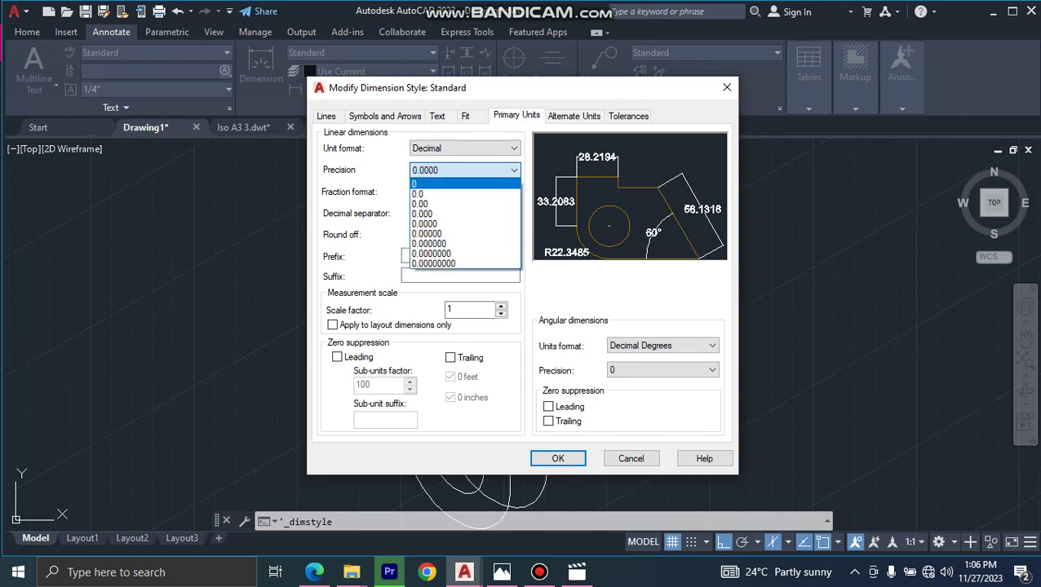
pyautogui.click(457, 183)
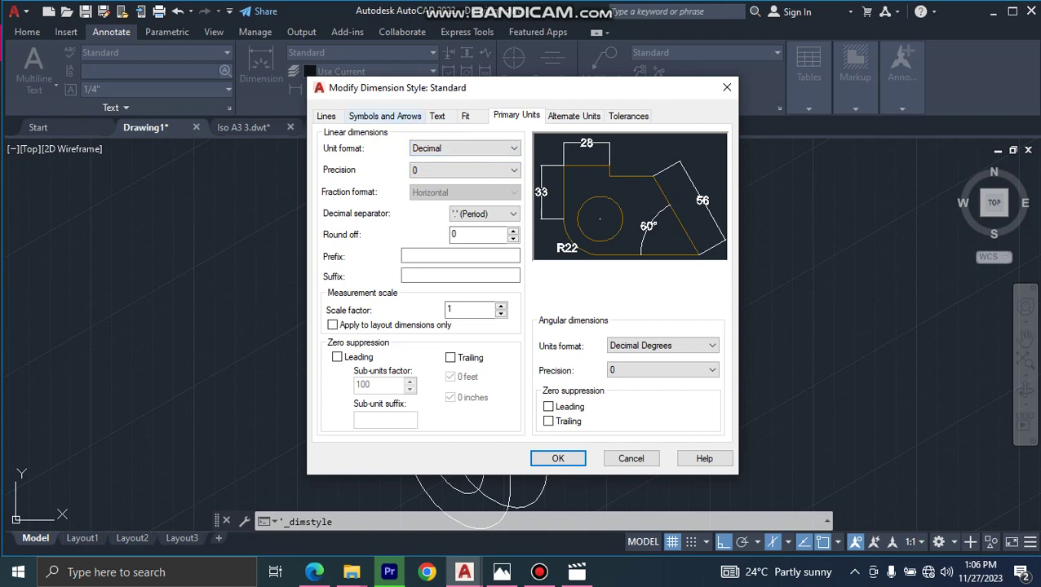
# Increase the Standard style's arrow size to 10.18.
pyautogui.click(385, 116)
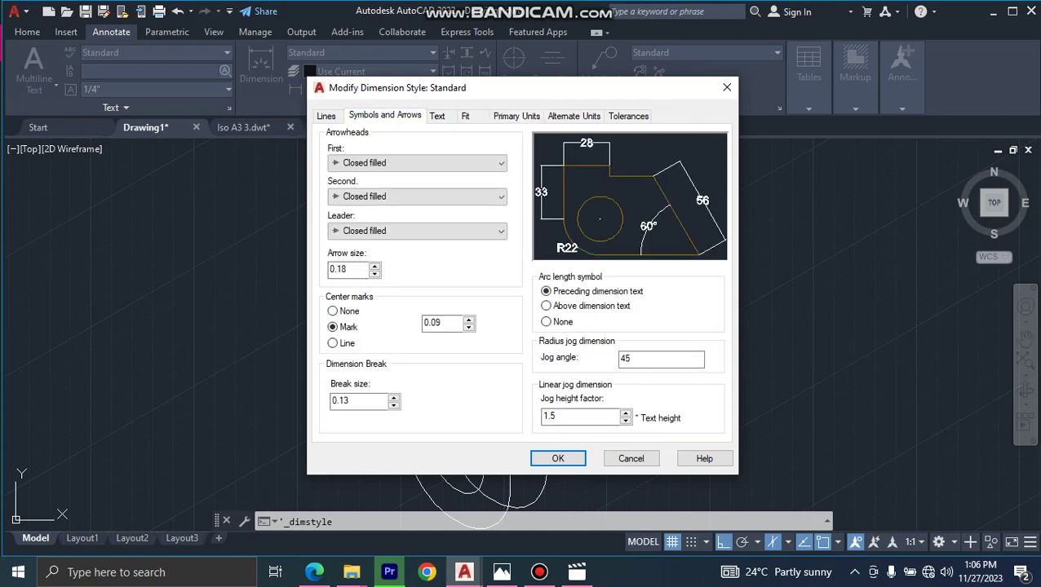
pyautogui.doubleClick(338, 269)
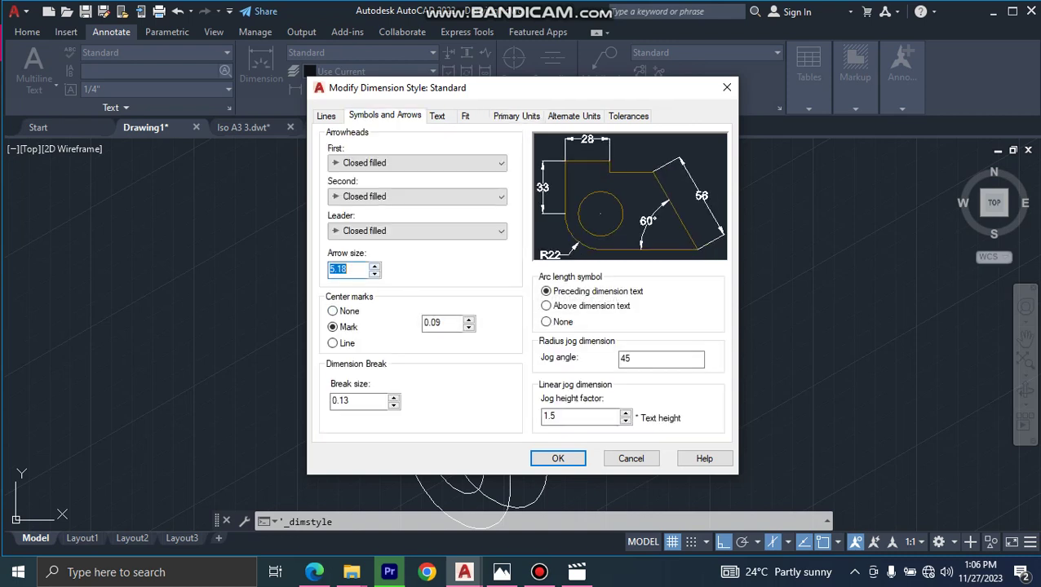
pyautogui.press('Up')
pyautogui.press('Up')
pyautogui.press('Up')
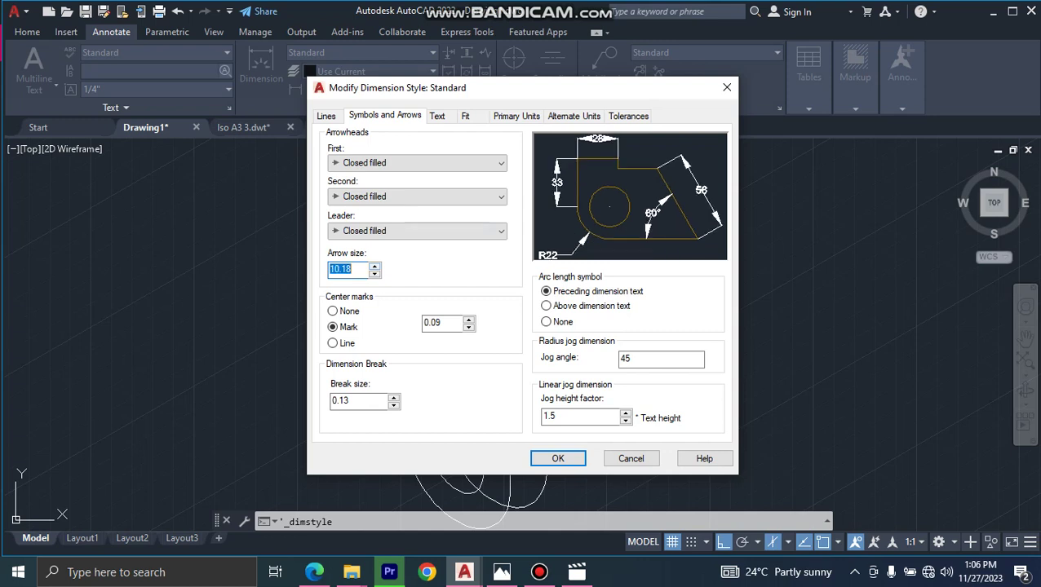
# Make the dimension lines Continuous and Red.
pyautogui.hotkey('ctrl', 'shift', 'Tab')
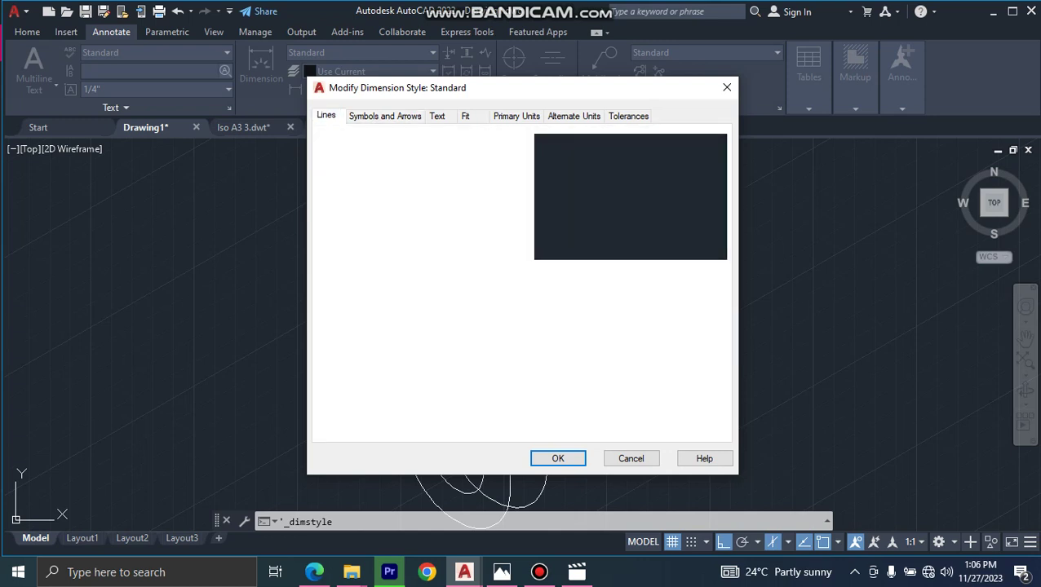
pyautogui.press('Tab')
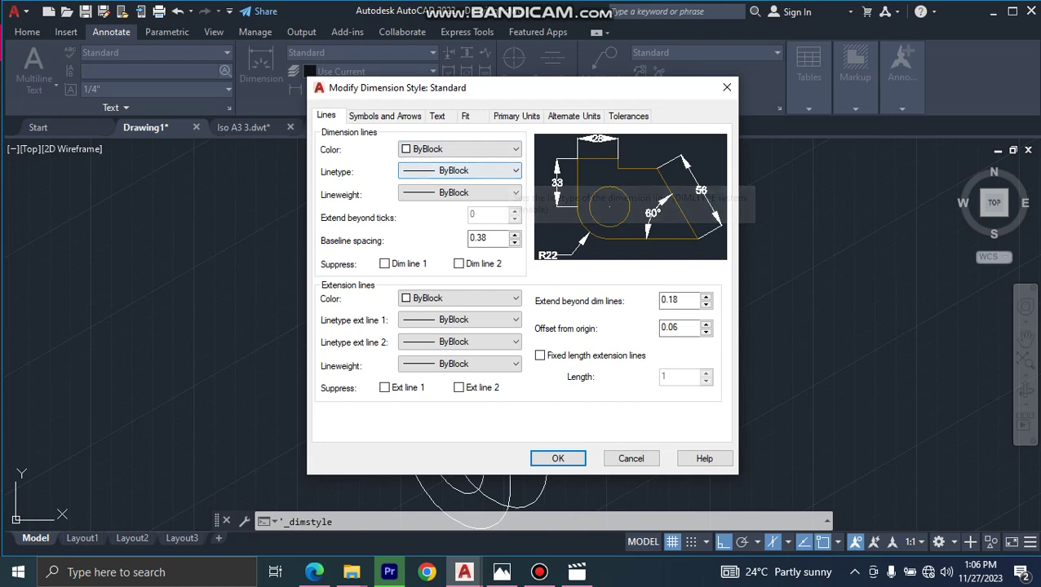
pyautogui.hotkey('alt', 'Down')
pyautogui.press('Down')
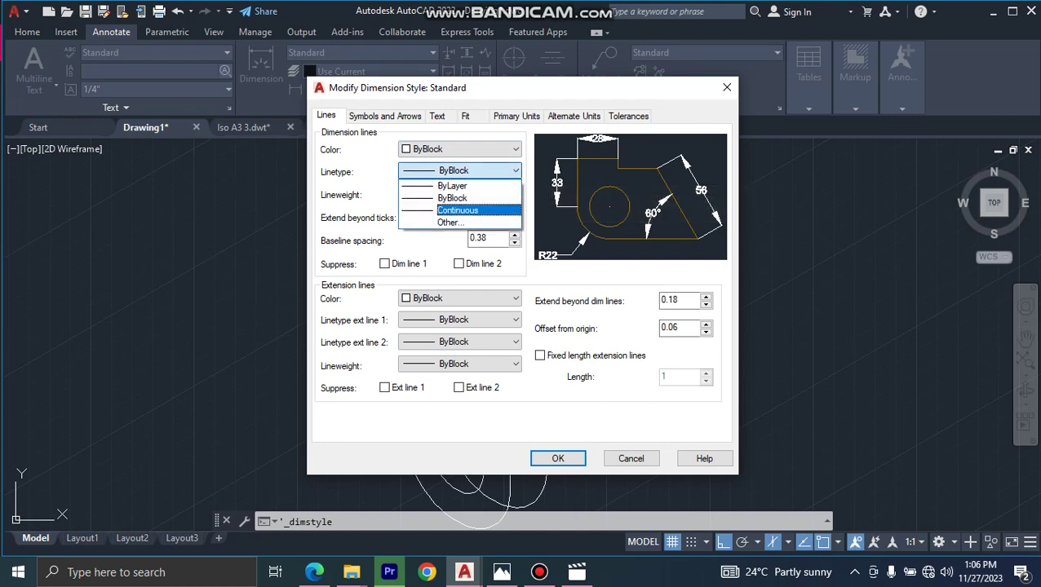
pyautogui.press('Return')
pyautogui.hotkey('shift', 'Tab')
pyautogui.hotkey('alt', 'Down')
pyautogui.press('Down')
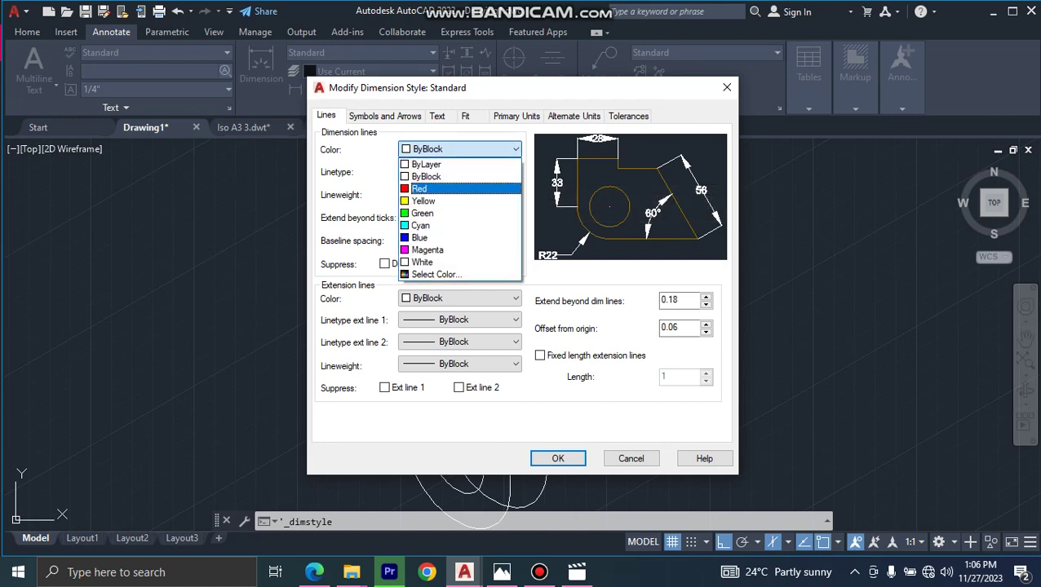
pyautogui.press('Return')
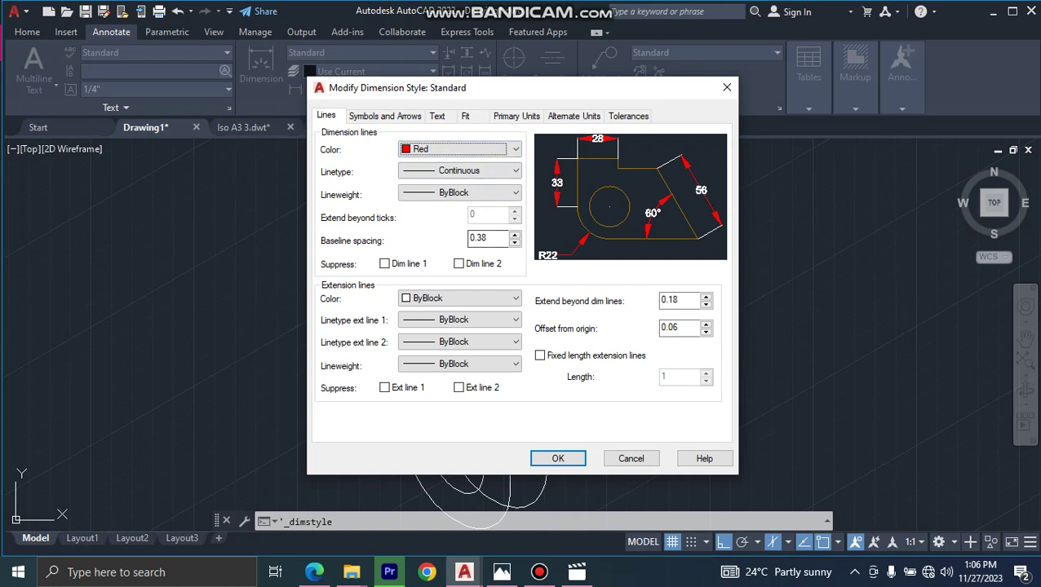
# Set both extension line linetypes to Continuous.
pyautogui.press('Tab')
pyautogui.press('Tab')
pyautogui.press('Tab')
pyautogui.press('Tab')
pyautogui.hotkey('alt', 'Down')
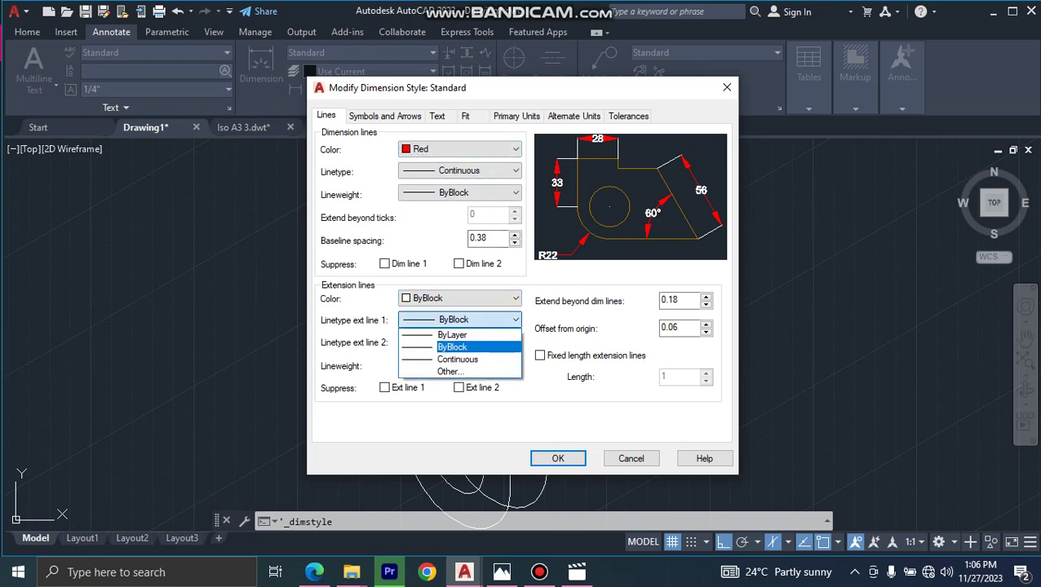
pyautogui.press('Down')
pyautogui.press('Return')
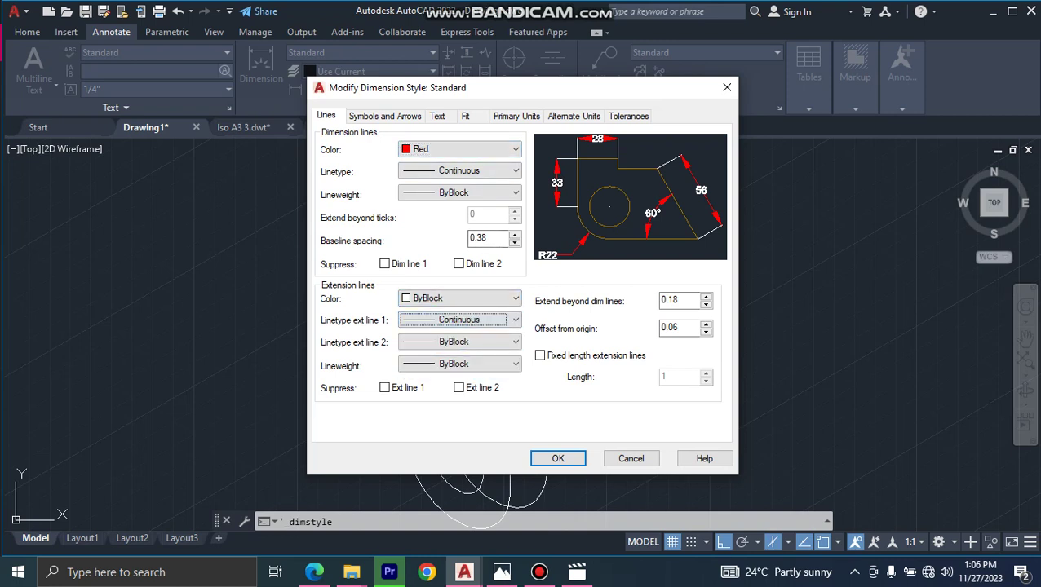
pyautogui.press('Tab')
pyautogui.hotkey('alt', 'Down')
pyautogui.press('Down')
pyautogui.press('Up')
pyautogui.press('Up')
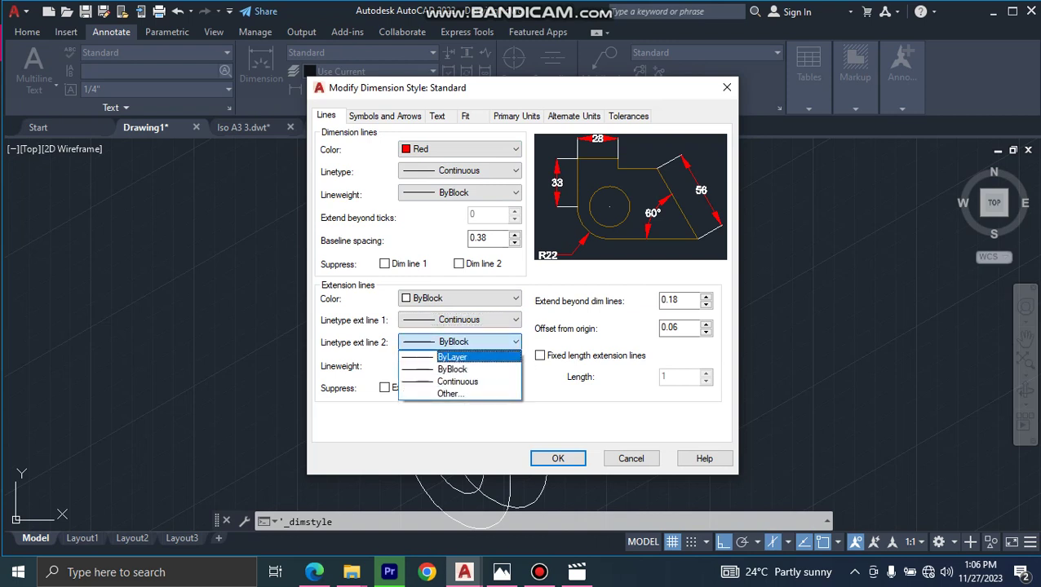
pyautogui.press('Down')
pyautogui.press('Return')
# Give extension lines 0.05 mm lineweight and Red colour, then accept and close the style manager.
pyautogui.press('Down')
pyautogui.press('Tab')
pyautogui.hotkey('alt', 'Down')
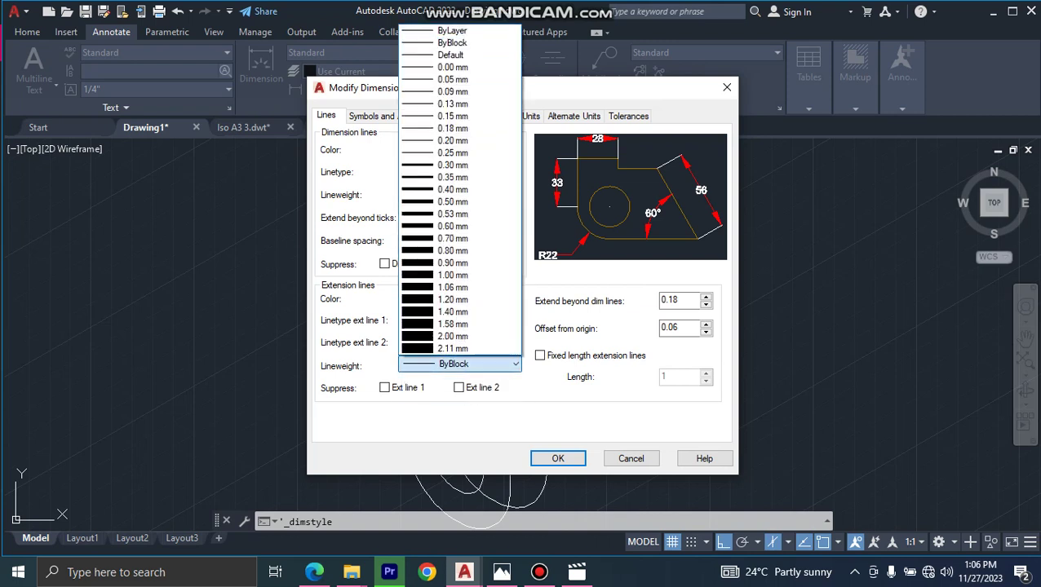
pyautogui.press('Return')
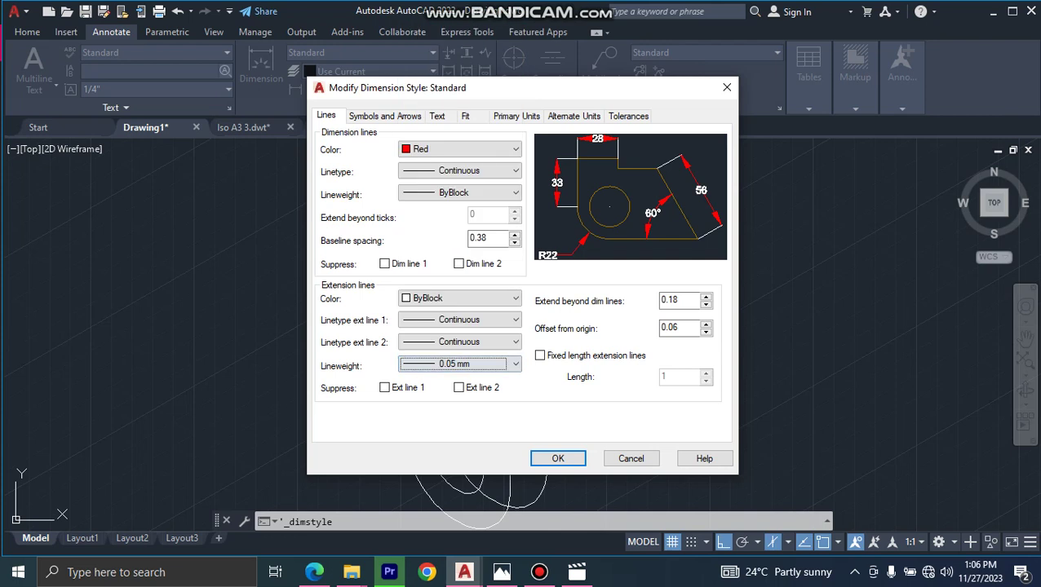
pyautogui.click(459, 298)
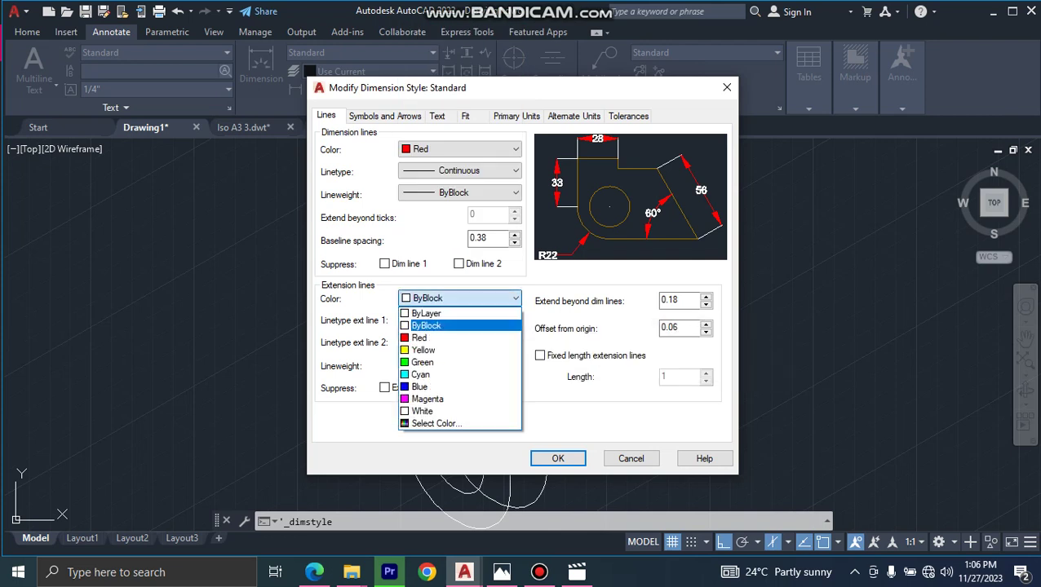
pyautogui.press('Escape')
pyautogui.press('Down')
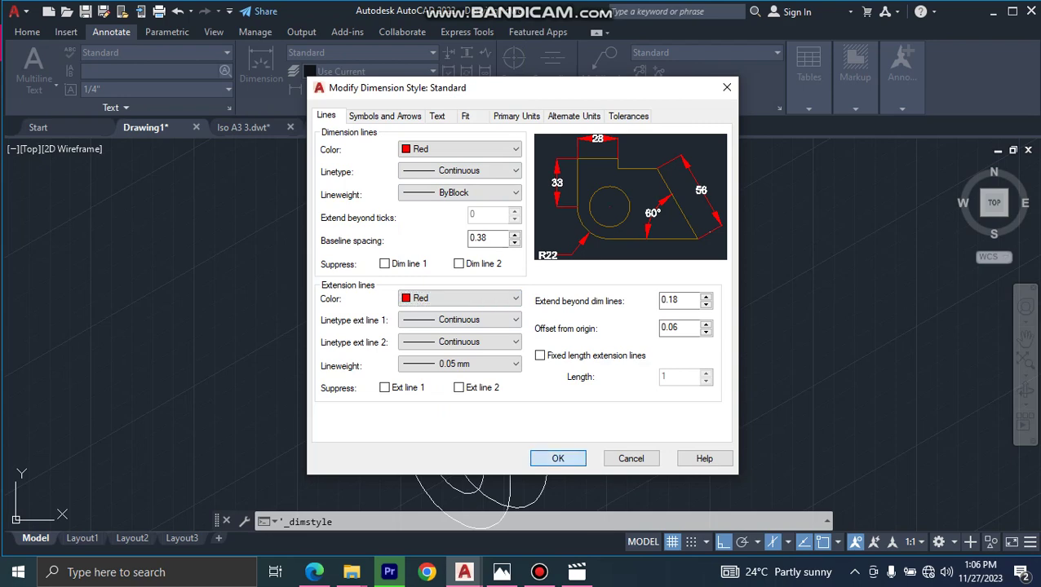
pyautogui.press('Return')
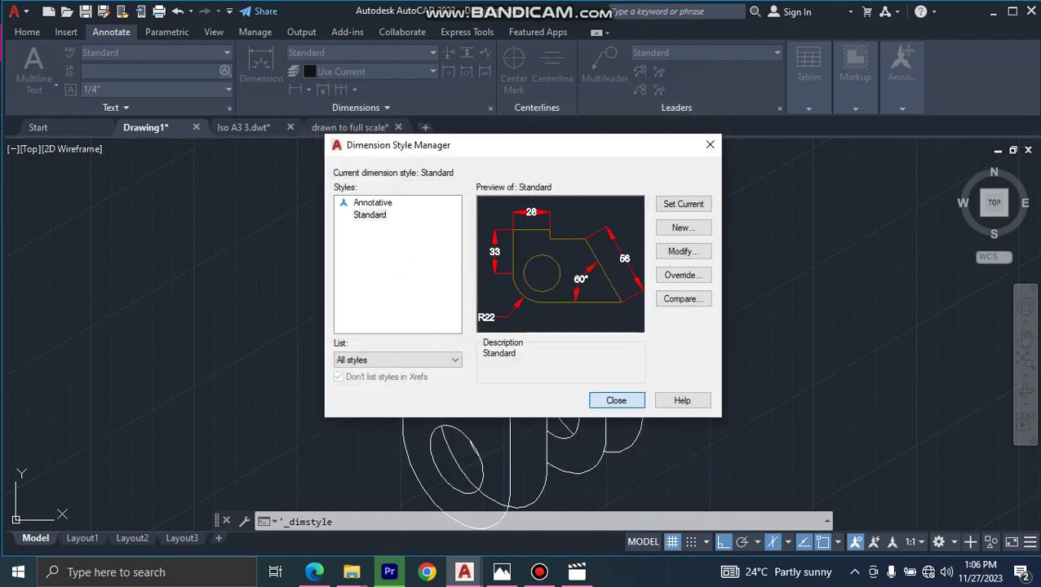
pyautogui.press('Escape')
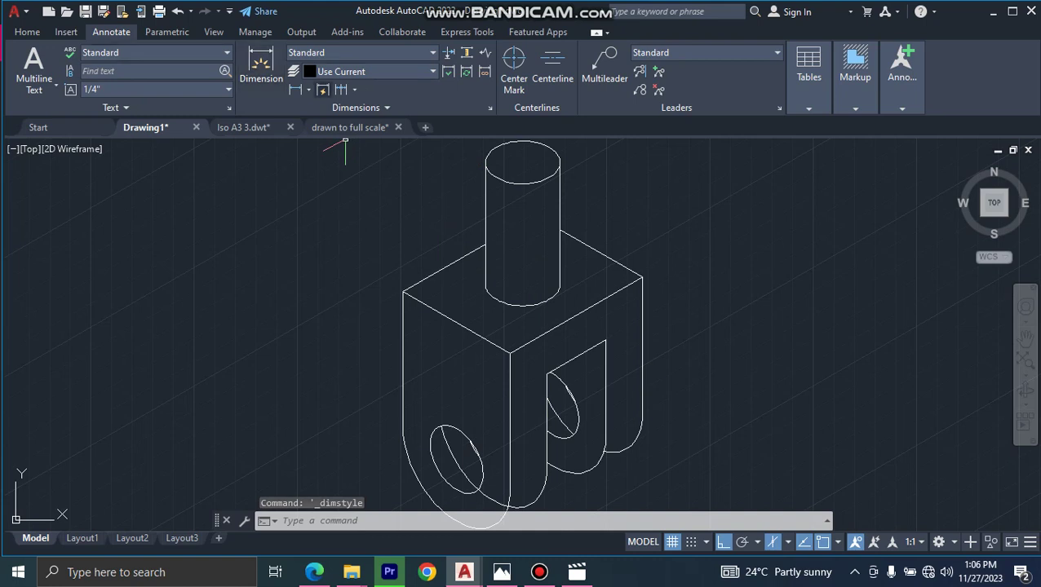
pyautogui.click(295, 90)
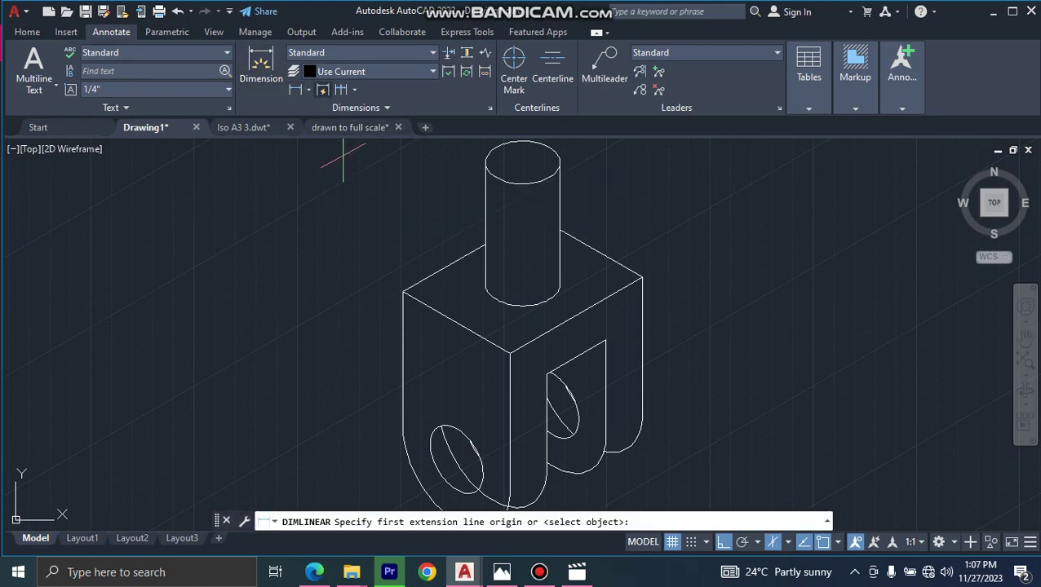
pyautogui.click(309, 90)
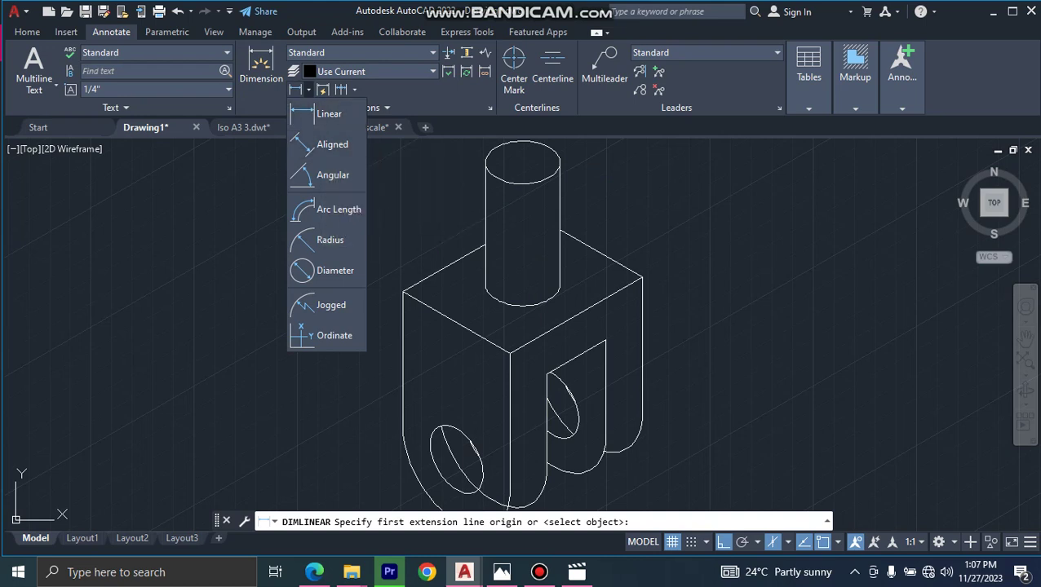
pyautogui.click(322, 145)
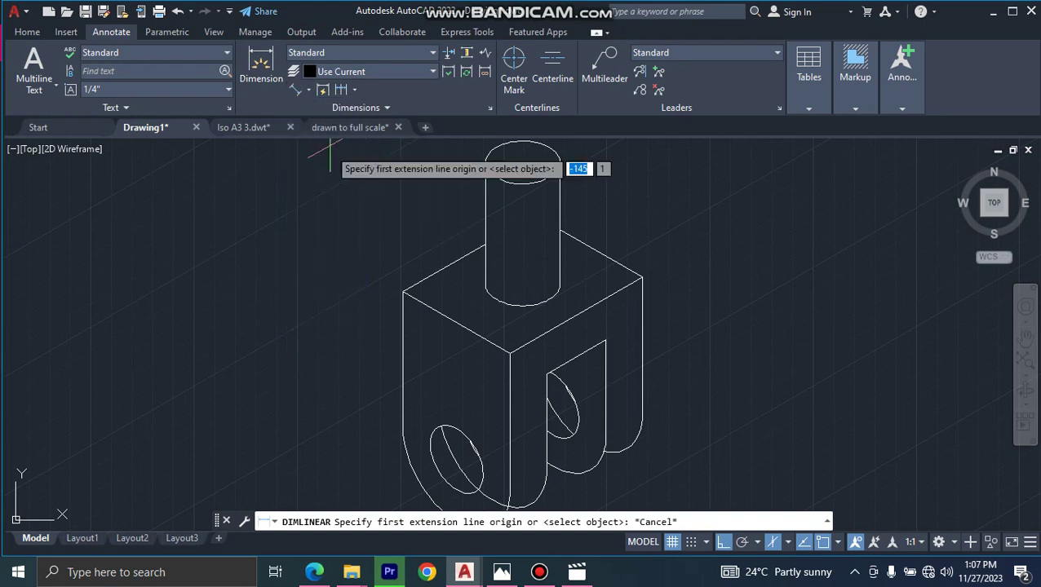
pyautogui.click(511, 352)
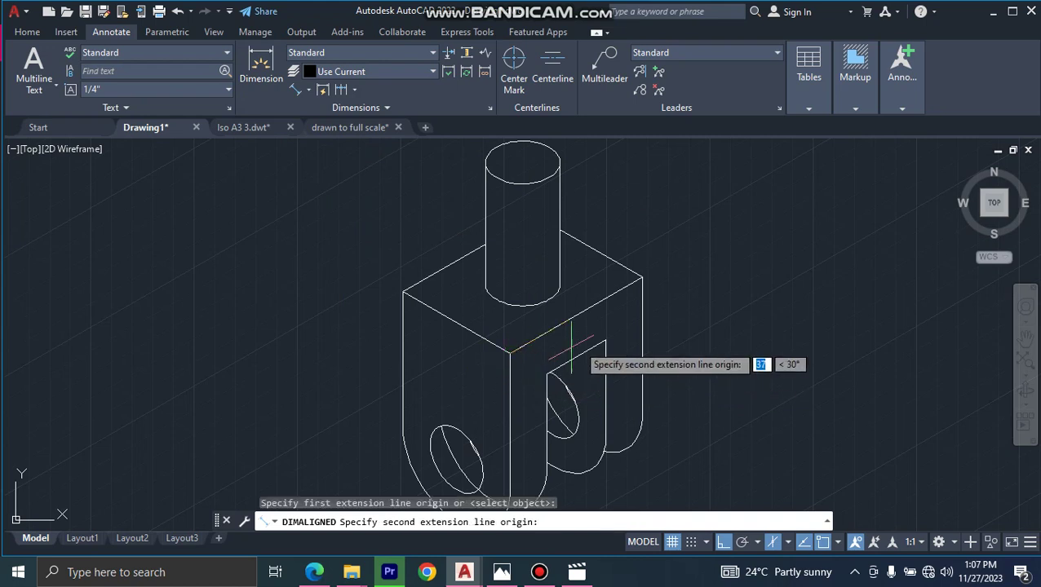
pyautogui.click(643, 278)
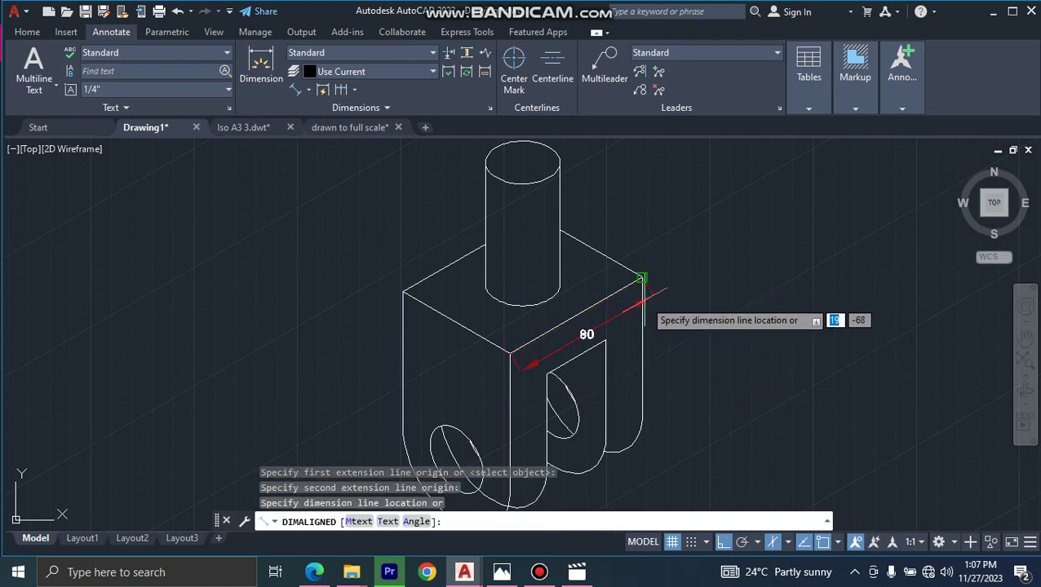
pyautogui.click(626, 285)
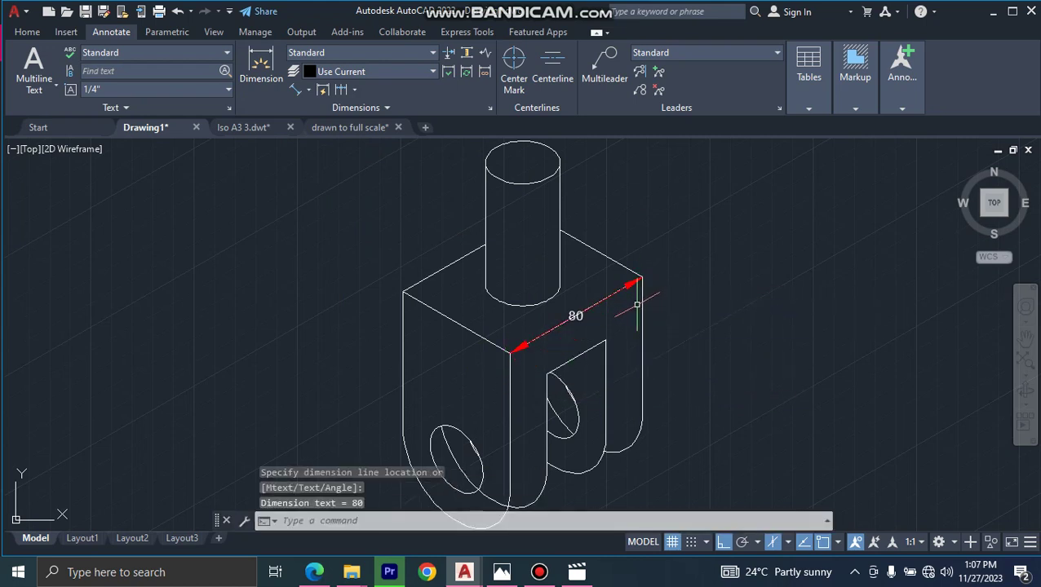
pyautogui.click(626, 287)
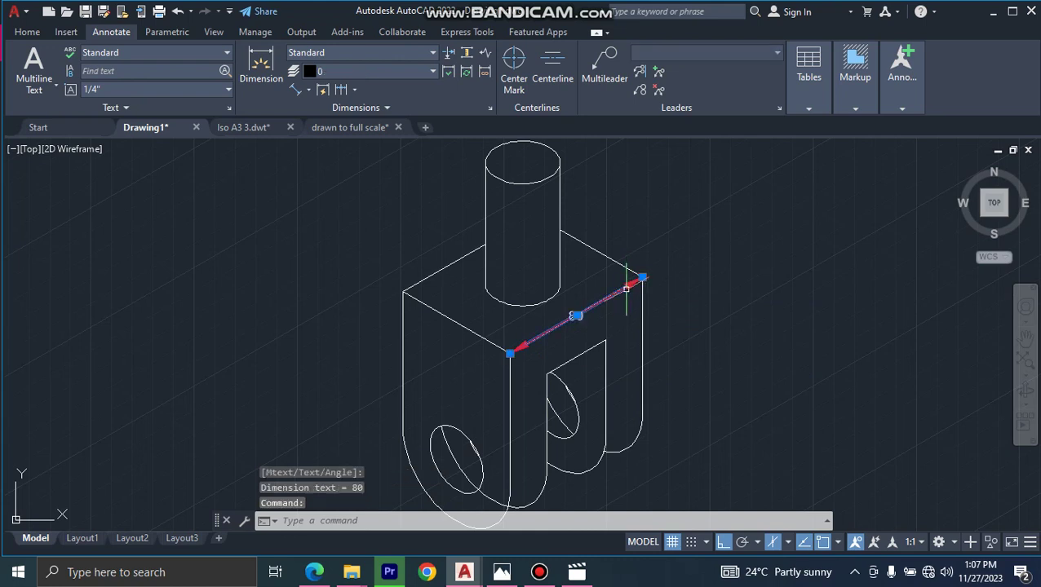
pyautogui.rightClick(657, 277)
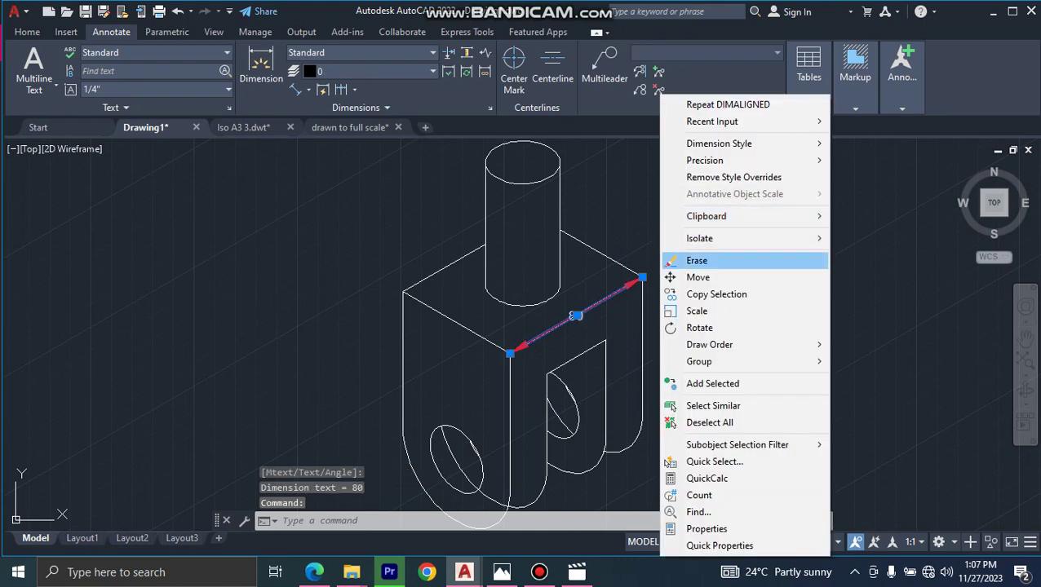
pyautogui.click(676, 260)
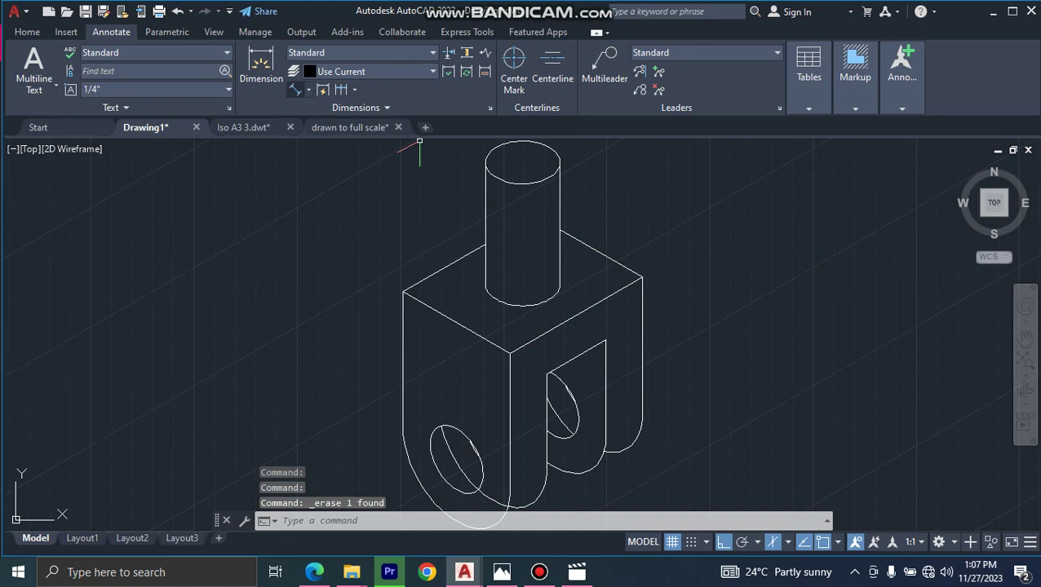
pyautogui.click(296, 90)
# Place the 80 aligned dimension between the block's front and right corners.
pyautogui.click(510, 353)
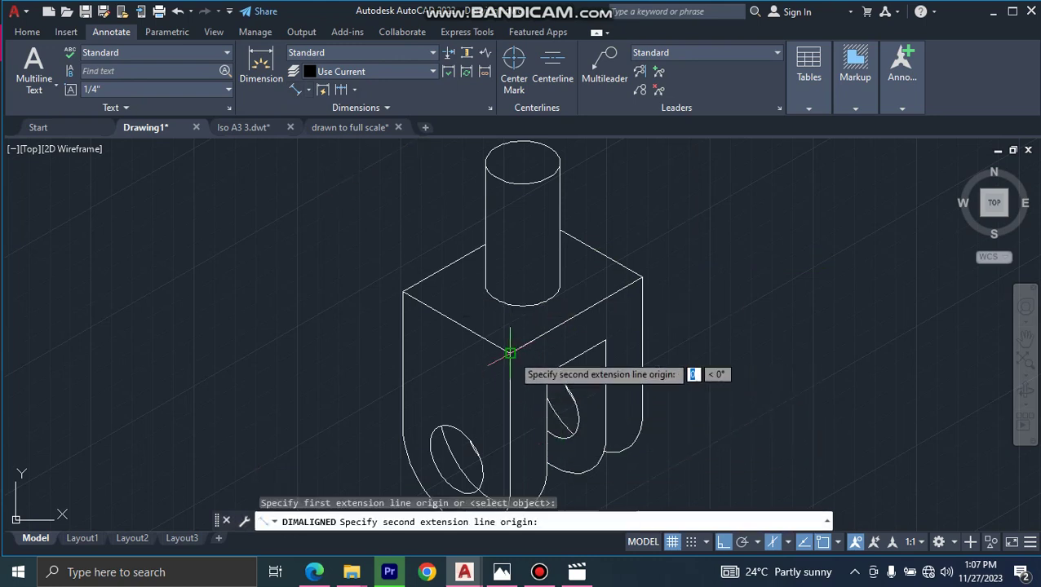
pyautogui.click(642, 279)
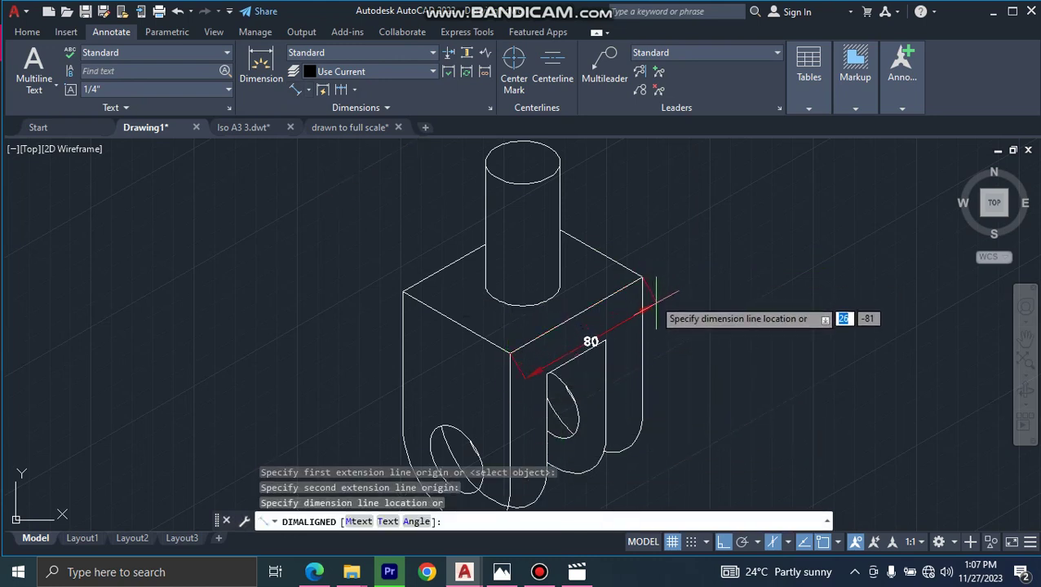
pyautogui.click(655, 304)
pyautogui.click(627, 313)
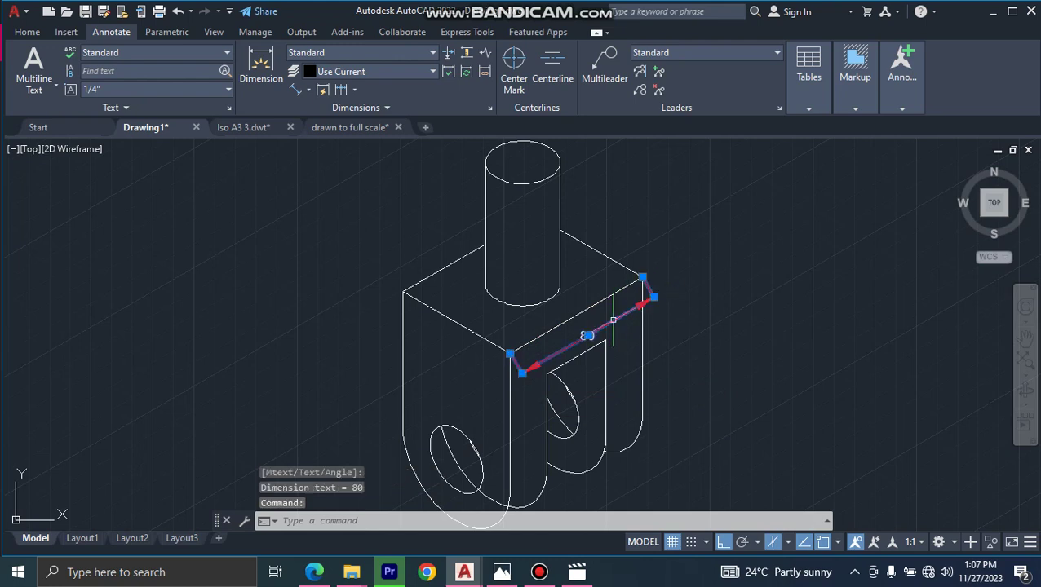
# Oblique the 80 dimension's extension lines to 90°.
pyautogui.click(359, 107)
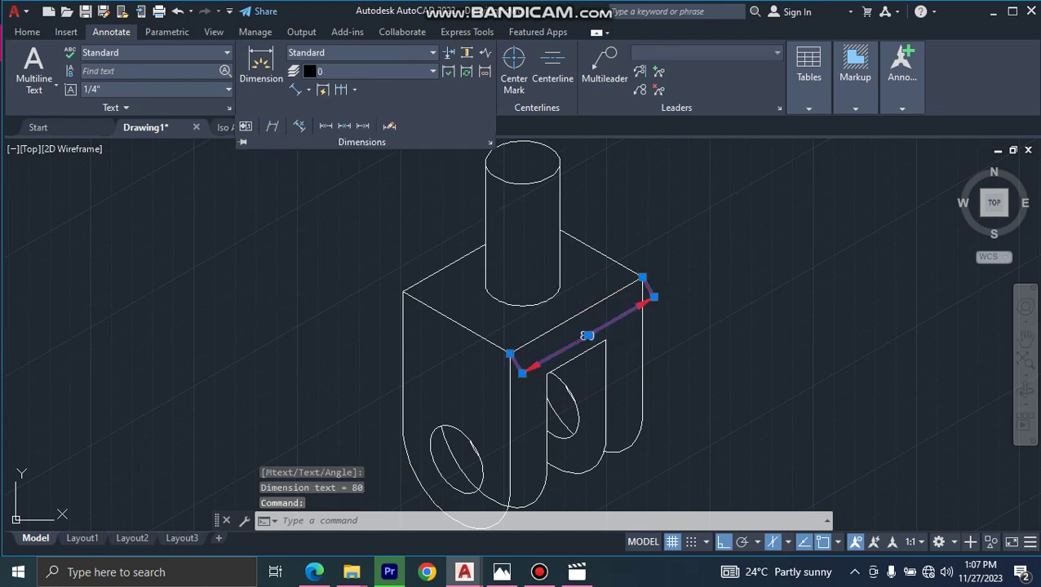
pyautogui.click(272, 126)
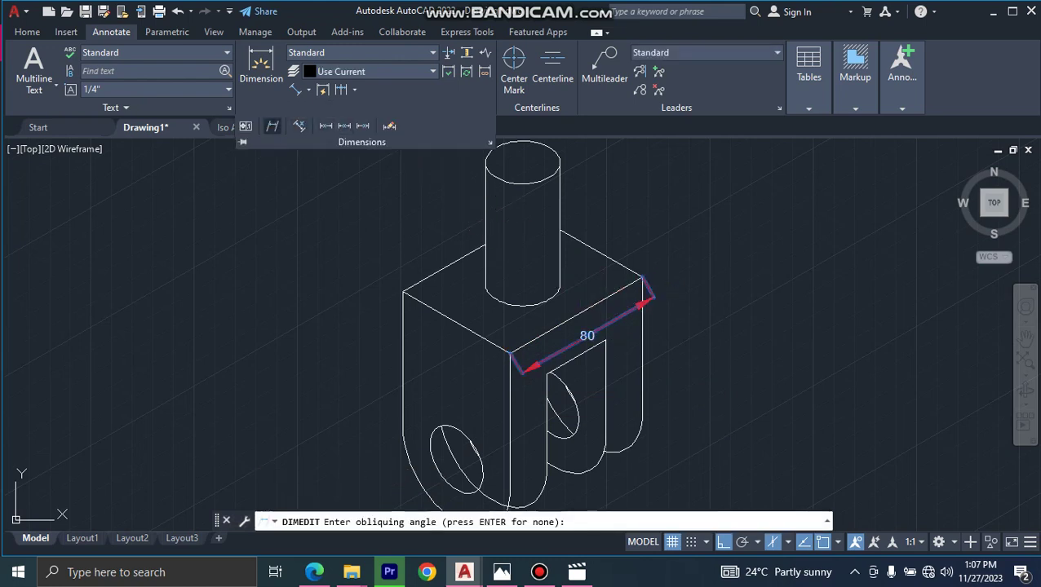
pyautogui.write('90')
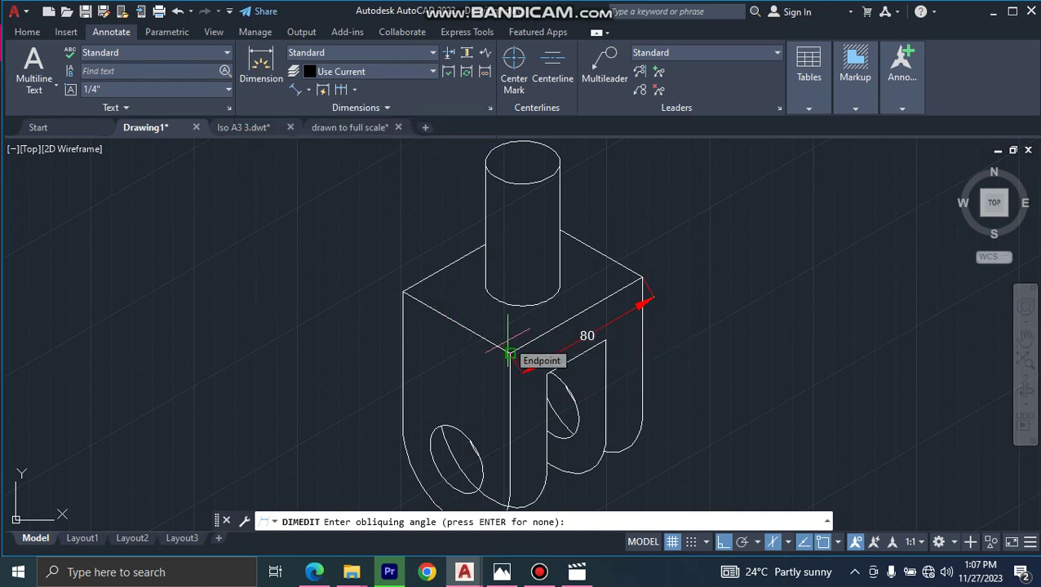
pyautogui.press('Return')
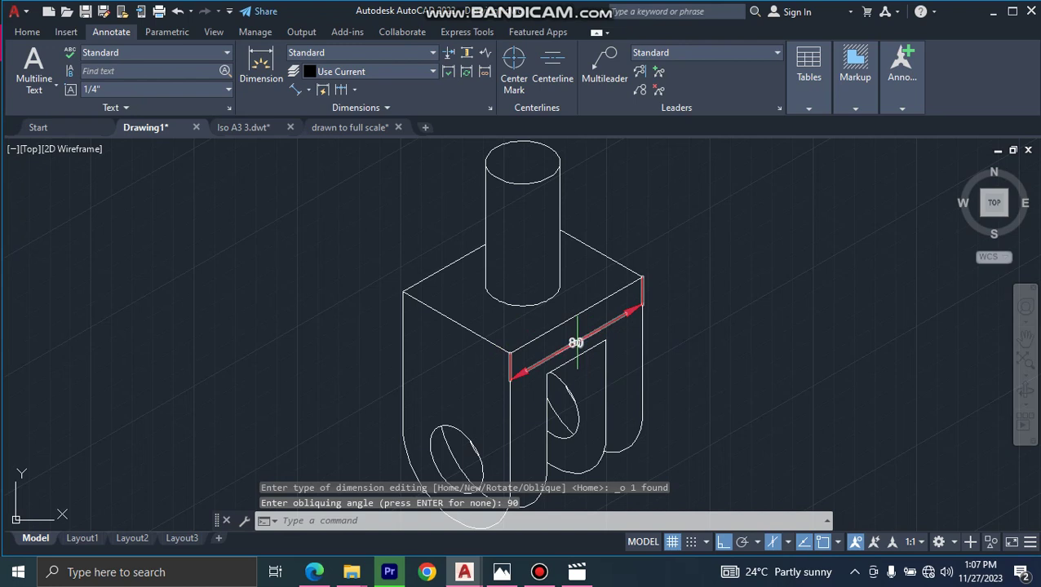
pyautogui.write('dal')
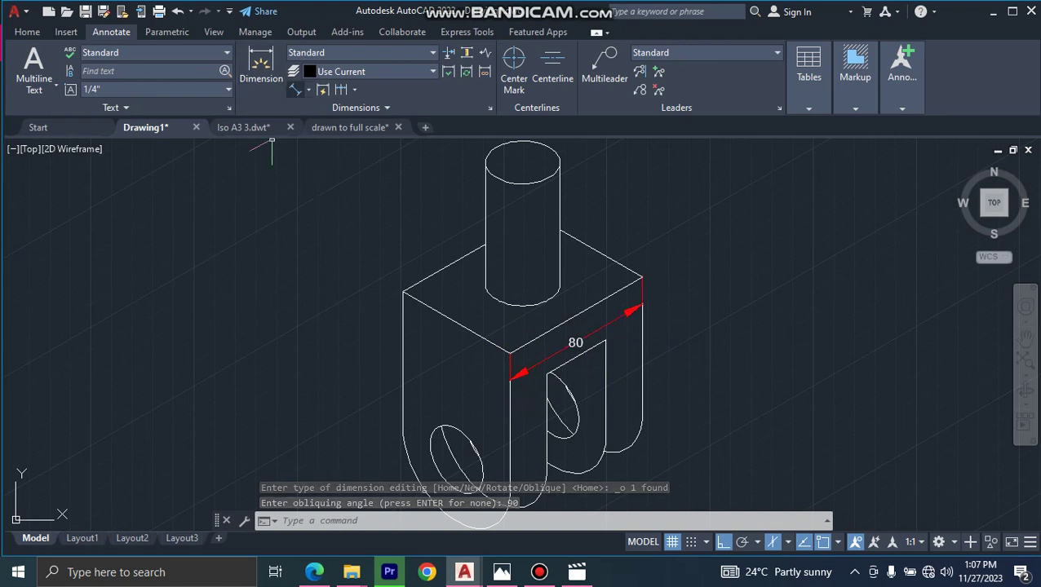
pyautogui.press('Return')
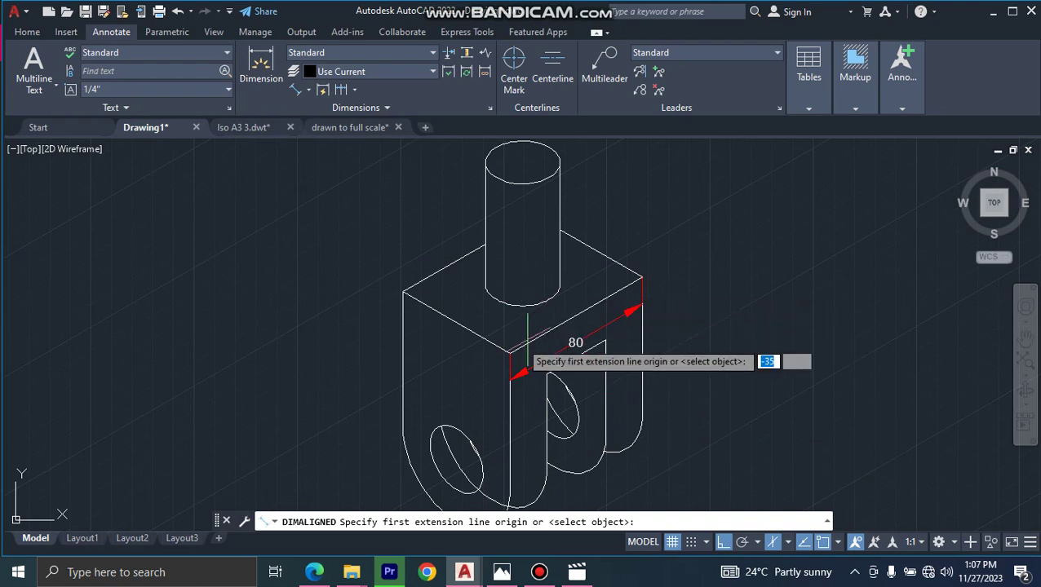
# Place the 65 aligned dimension from the block's left corner to its front corner.
pyautogui.click(403, 292)
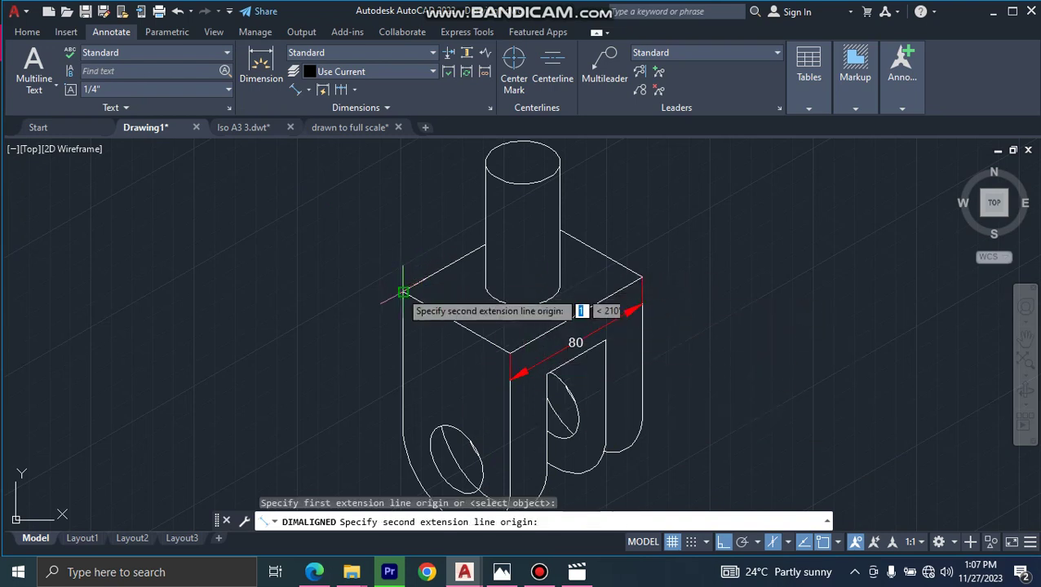
pyautogui.click(510, 352)
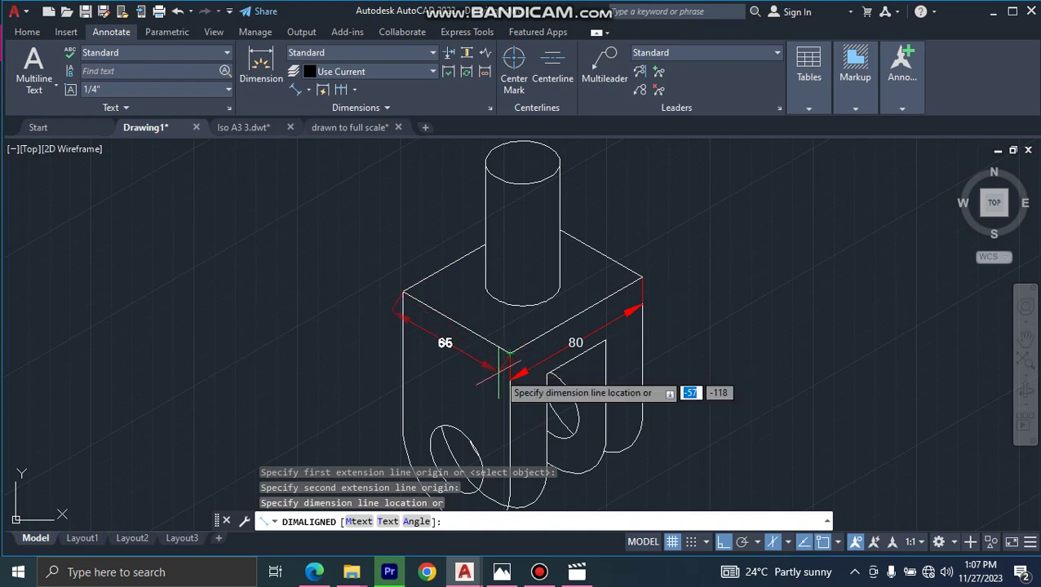
pyautogui.click(499, 364)
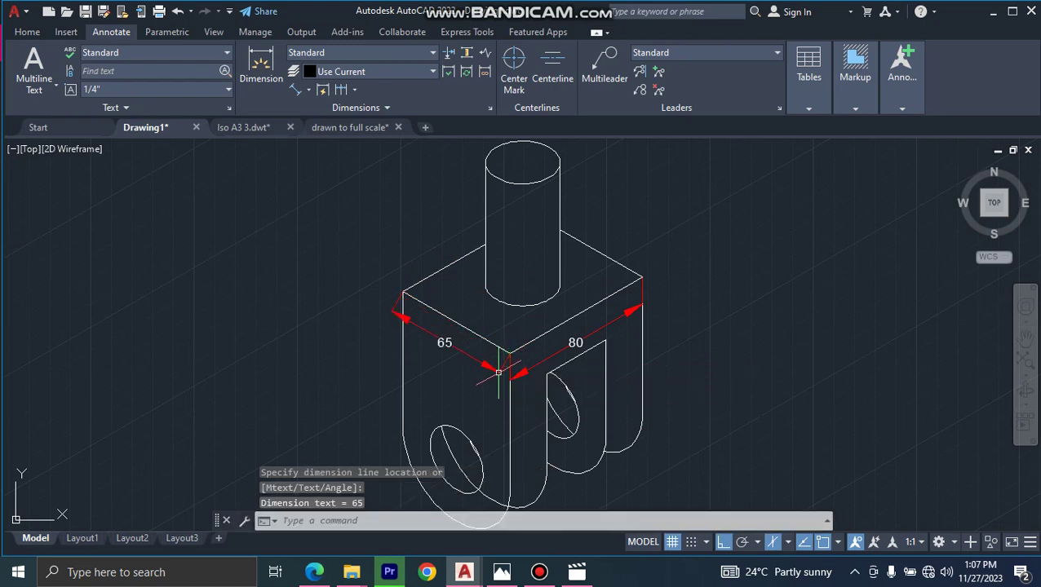
pyautogui.click(446, 343)
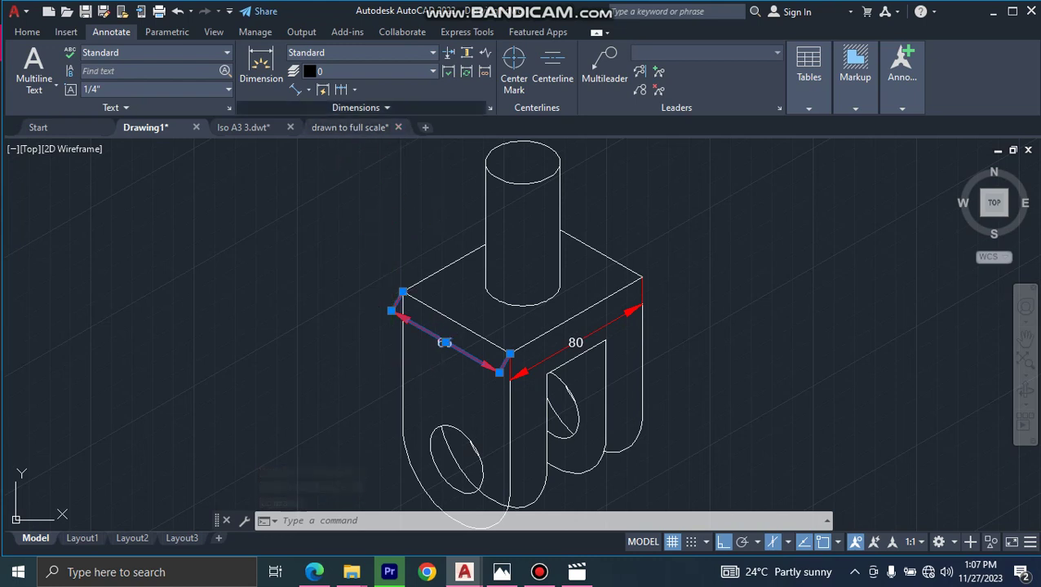
# Oblique the 65 dimension's extension lines to 90°.
pyautogui.click(386, 107)
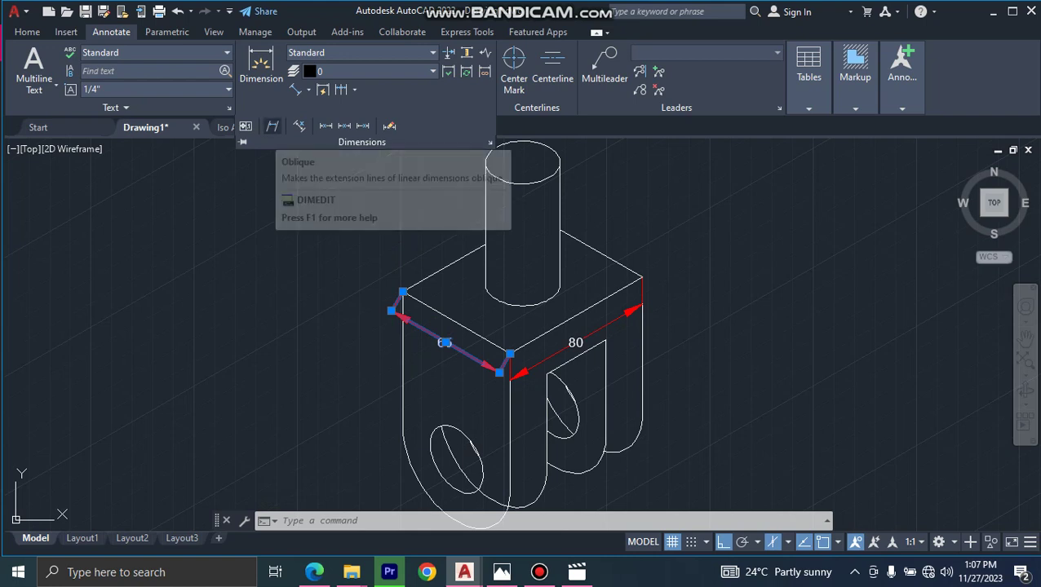
pyautogui.click(273, 125)
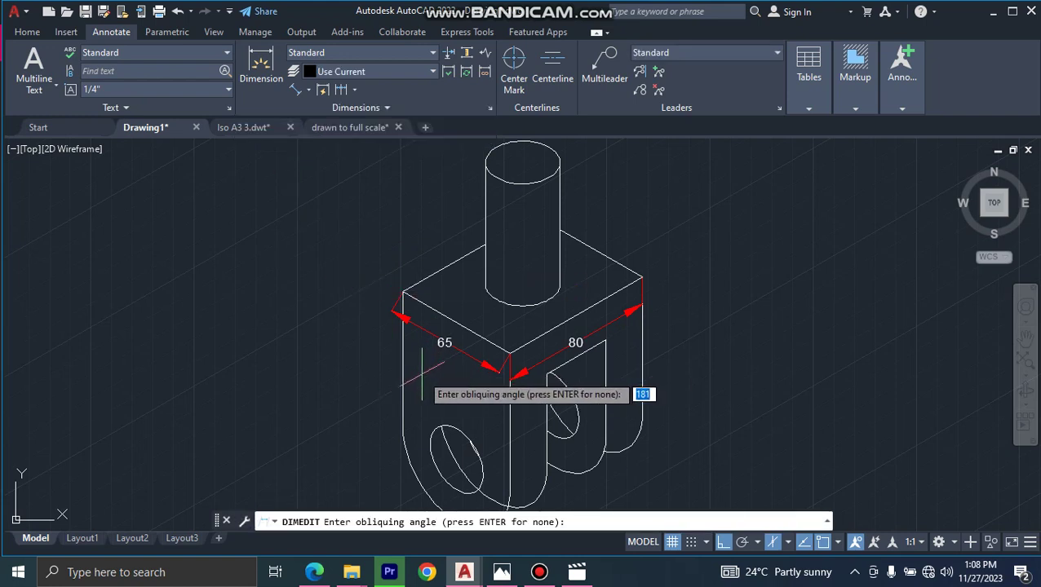
pyautogui.write('90')
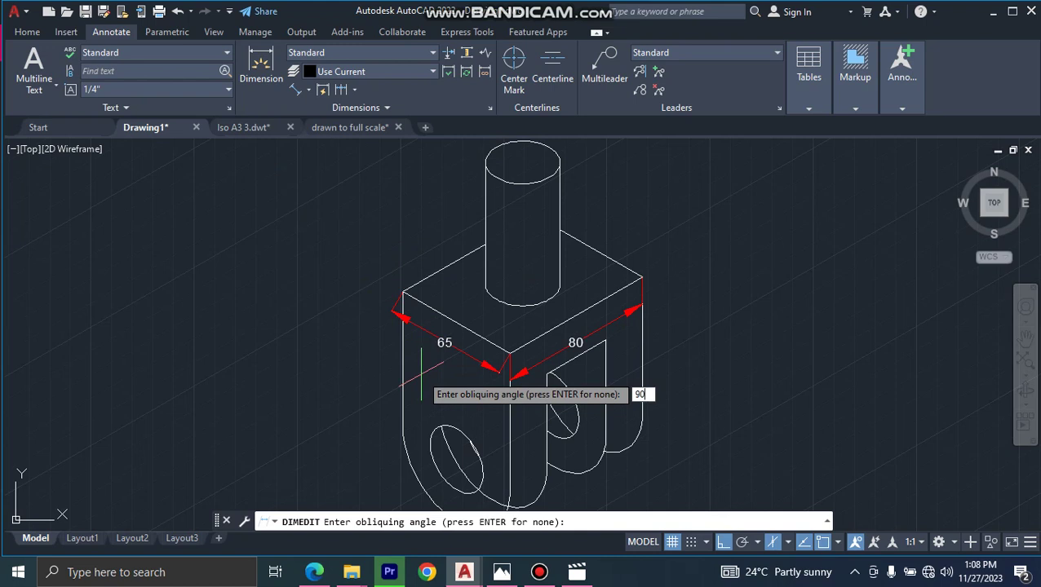
pyautogui.press('Return')
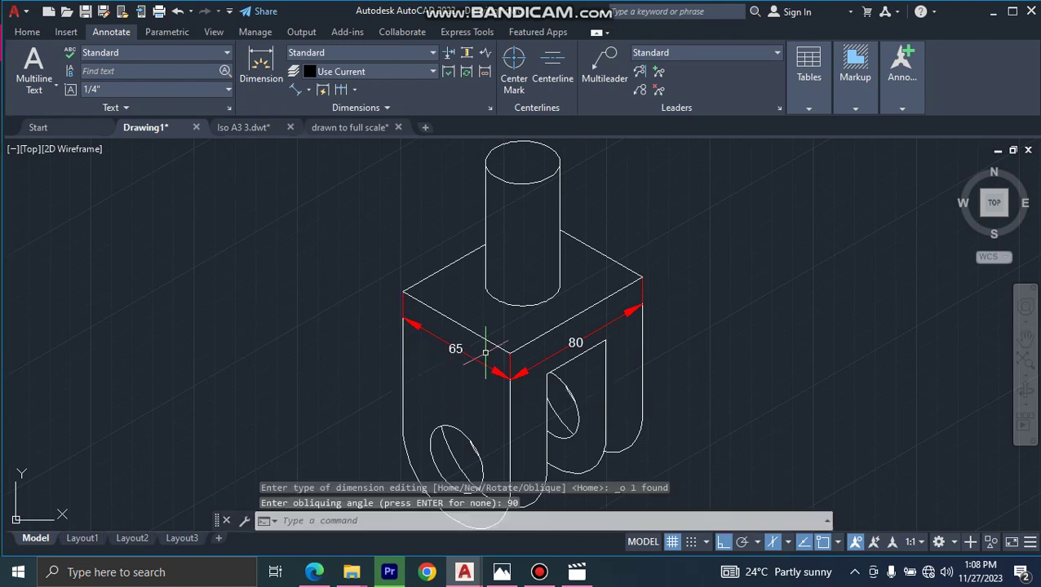
# Draw a line across the cylinder top between its left and right edges.
pyautogui.moveTo(581, 396); pyautogui.dragTo(590, 344, button='middle')
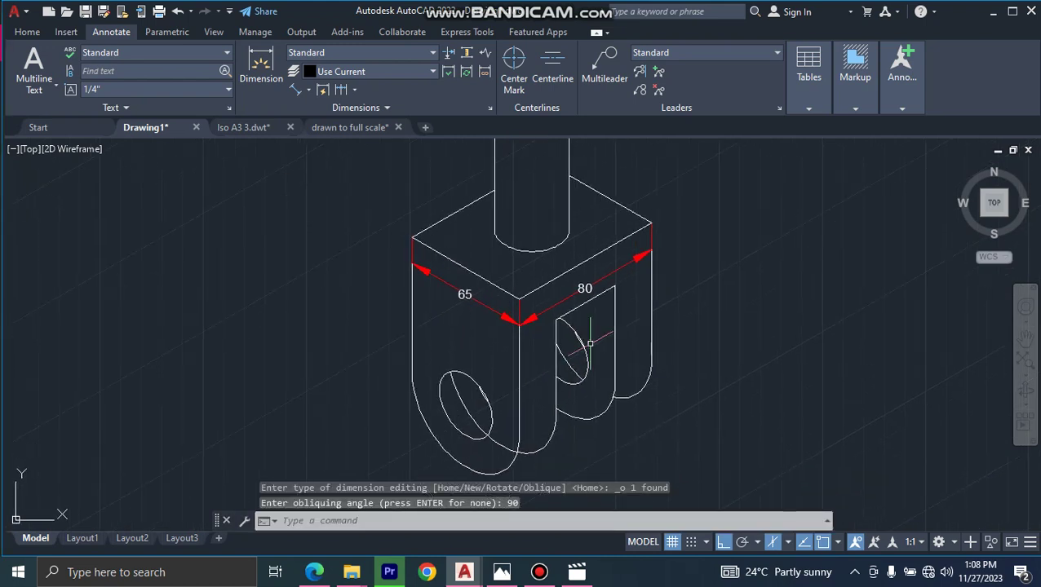
pyautogui.scroll(-2, 522, 345)
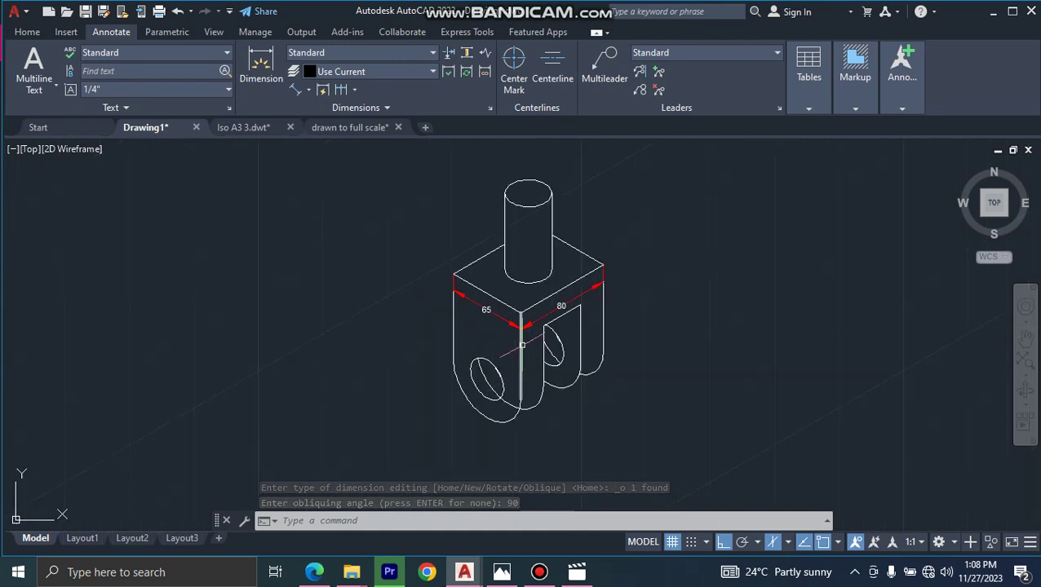
pyautogui.scroll(2, 486, 314)
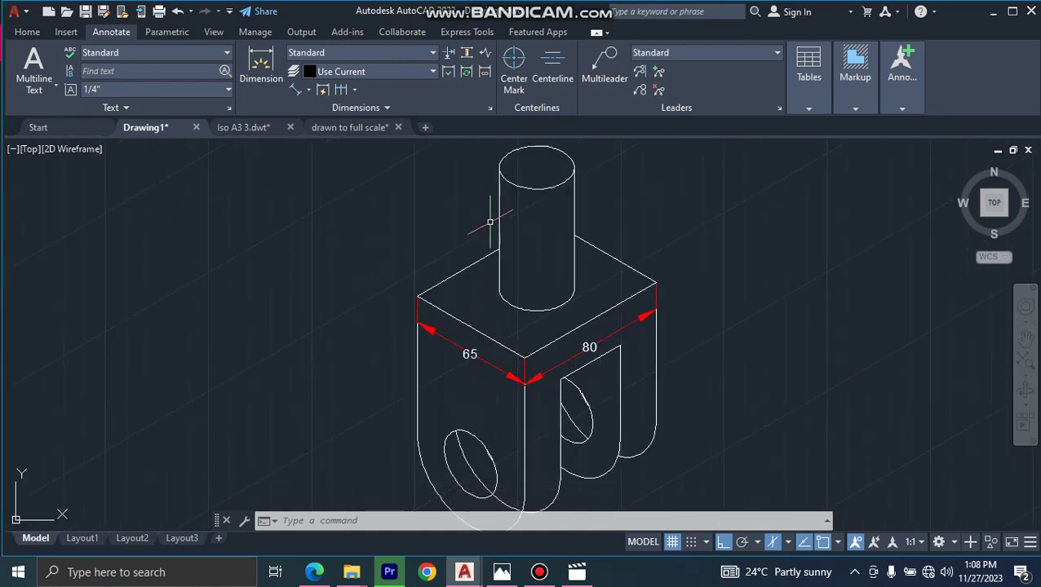
pyautogui.moveTo(490, 221); pyautogui.dragTo(492, 309, button='middle')
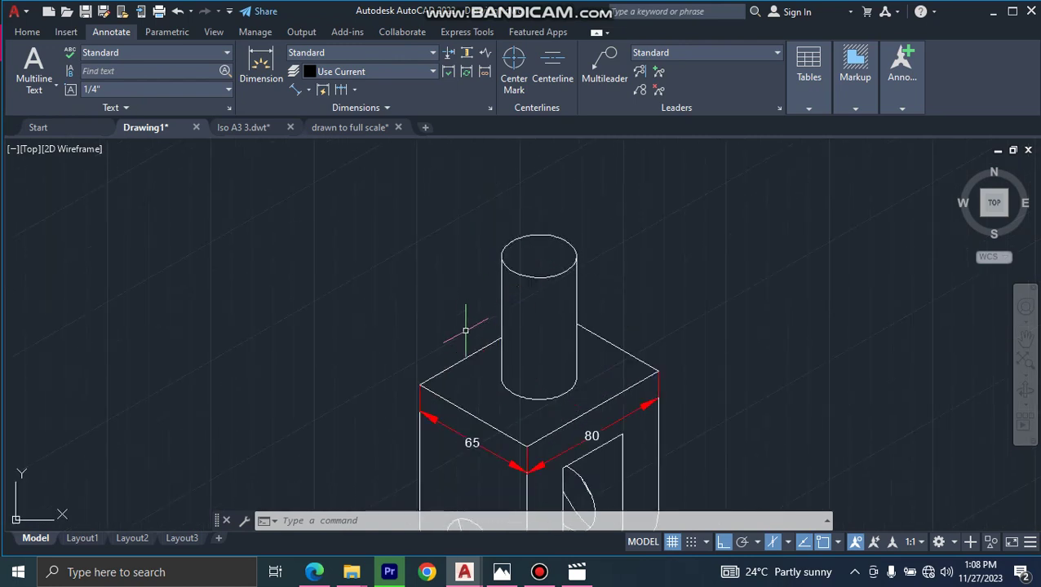
pyautogui.write('l')
pyautogui.press('Return')
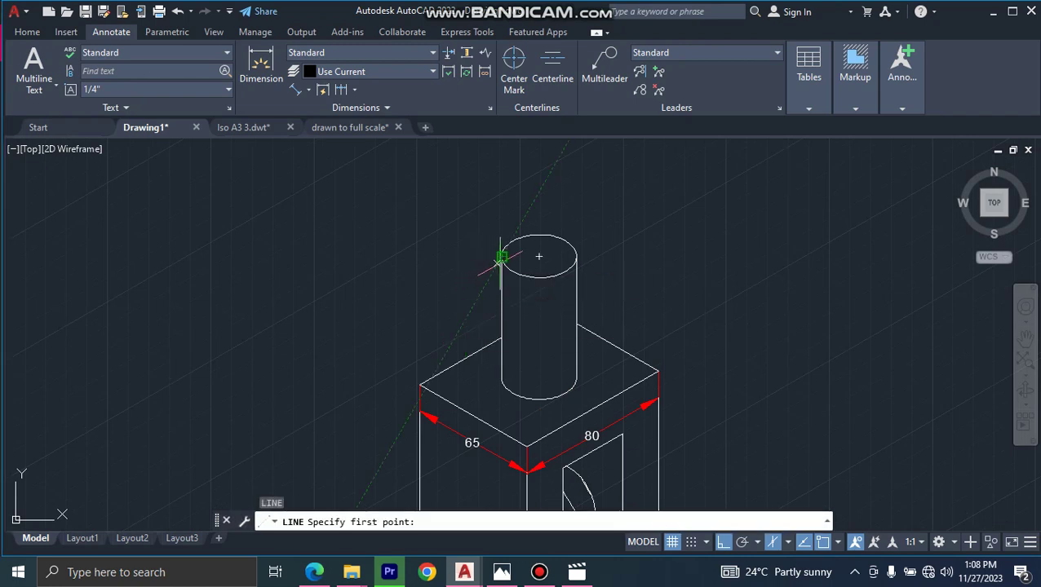
pyautogui.click(501, 257)
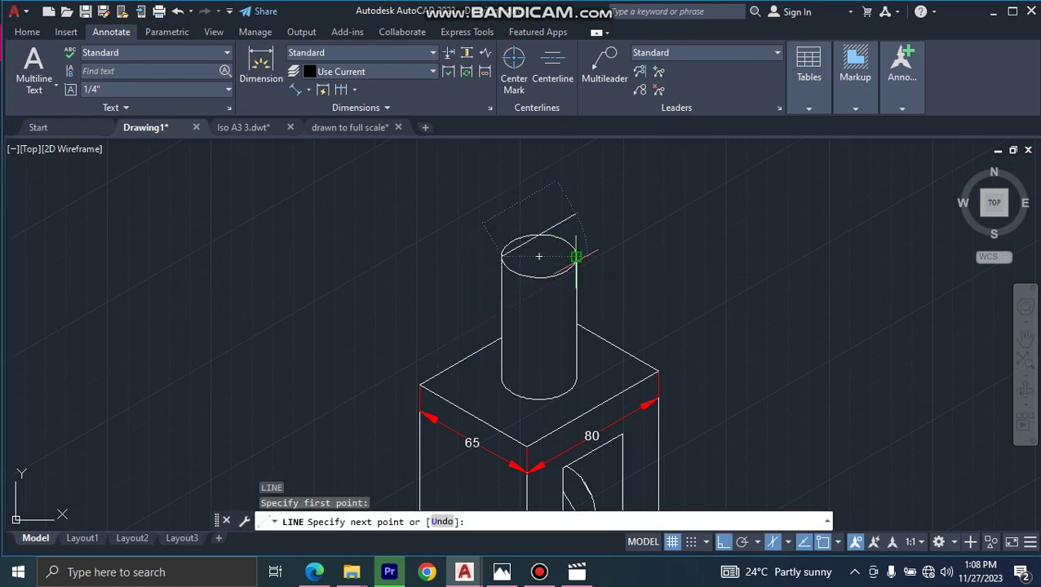
pyautogui.click(576, 257)
pyautogui.press('Escape')
pyautogui.press('Escape')
pyautogui.press('Escape')
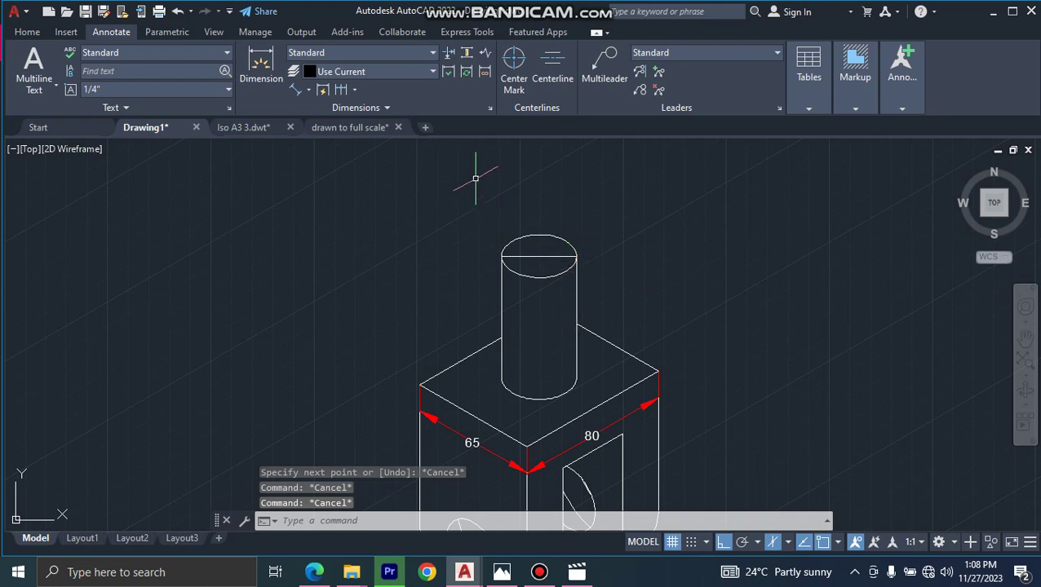
# Add a trial 39 aligned dimension across the cylinder top.
pyautogui.write('dal')
pyautogui.press('Return')
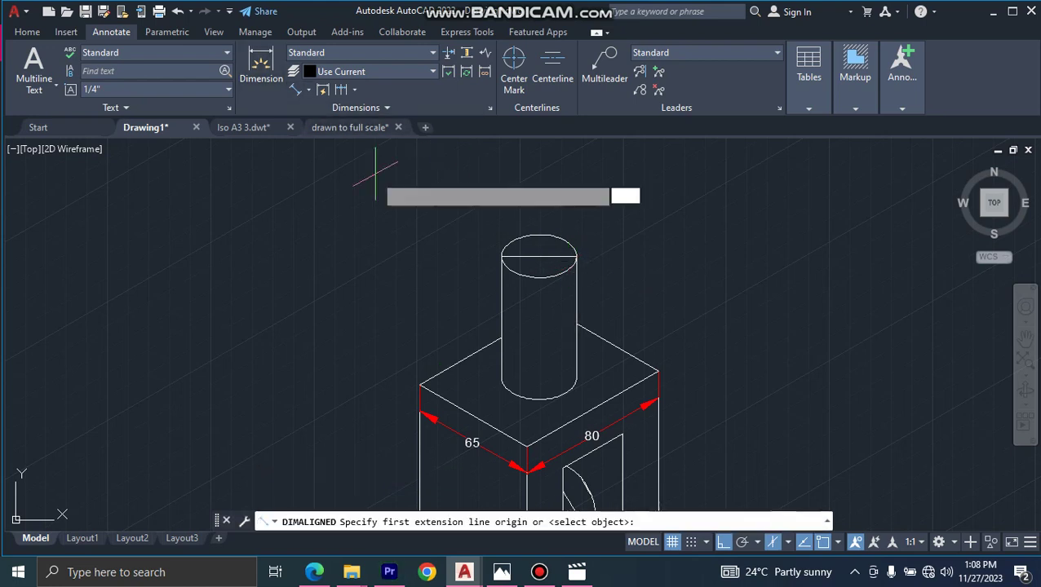
pyautogui.click(501, 257)
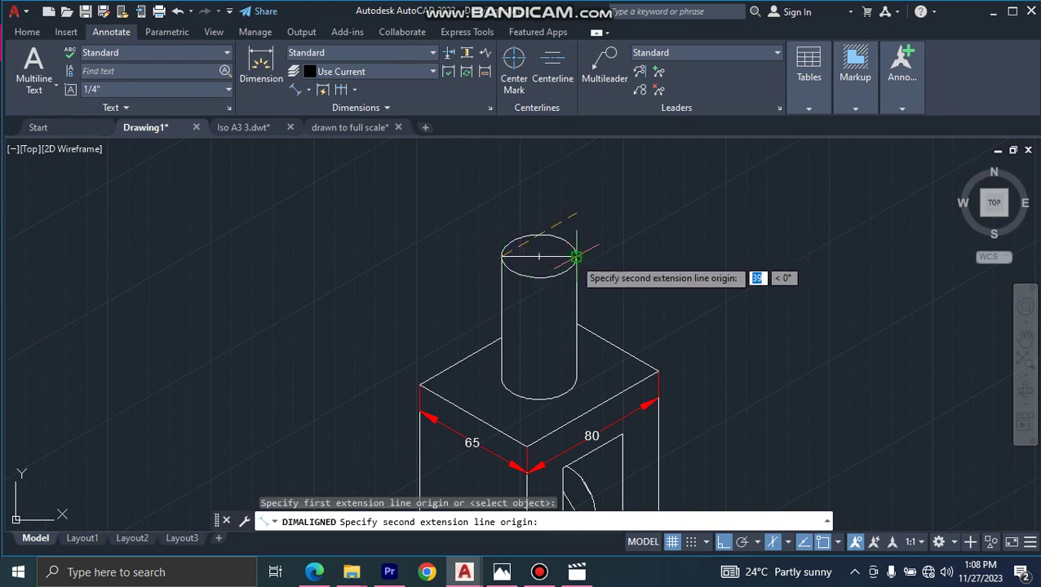
pyautogui.click(576, 257)
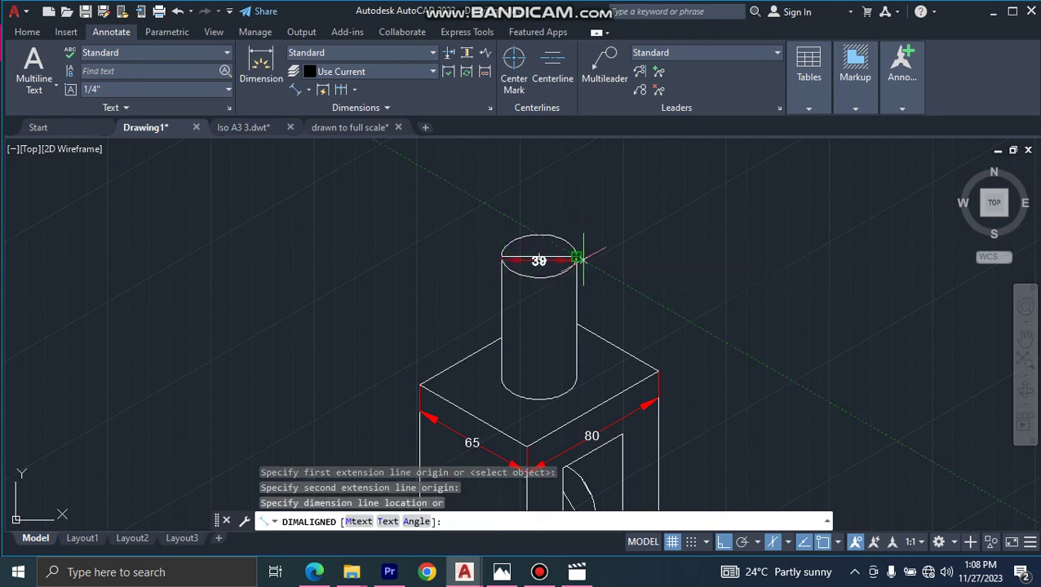
pyautogui.click(605, 214)
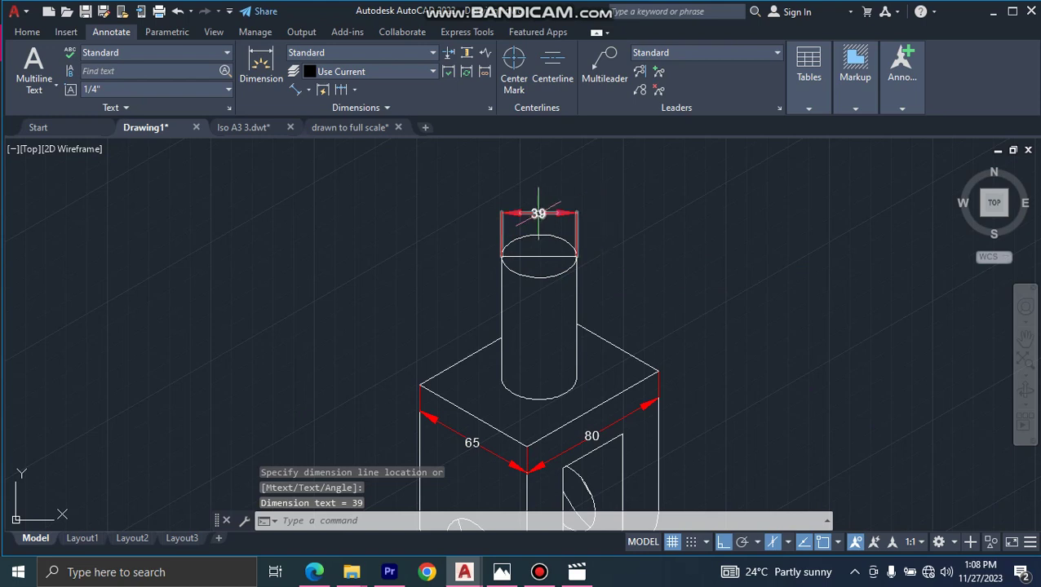
# Erase the 39 dimension and the line across the cylinder top.
pyautogui.scroll(2, 570, 226)
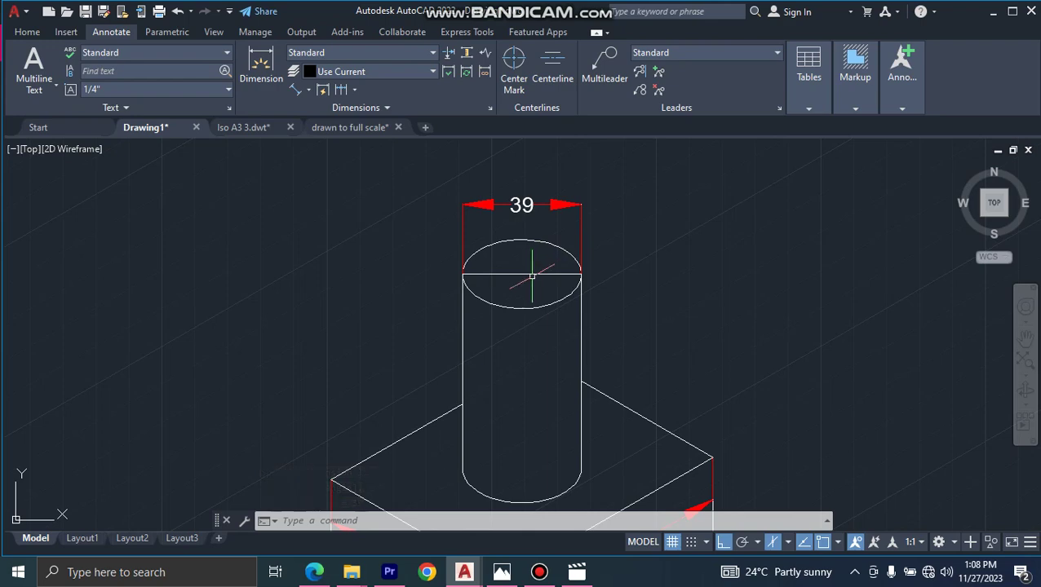
pyautogui.scroll(-3, 530, 274)
pyautogui.scroll(-1, 531, 274)
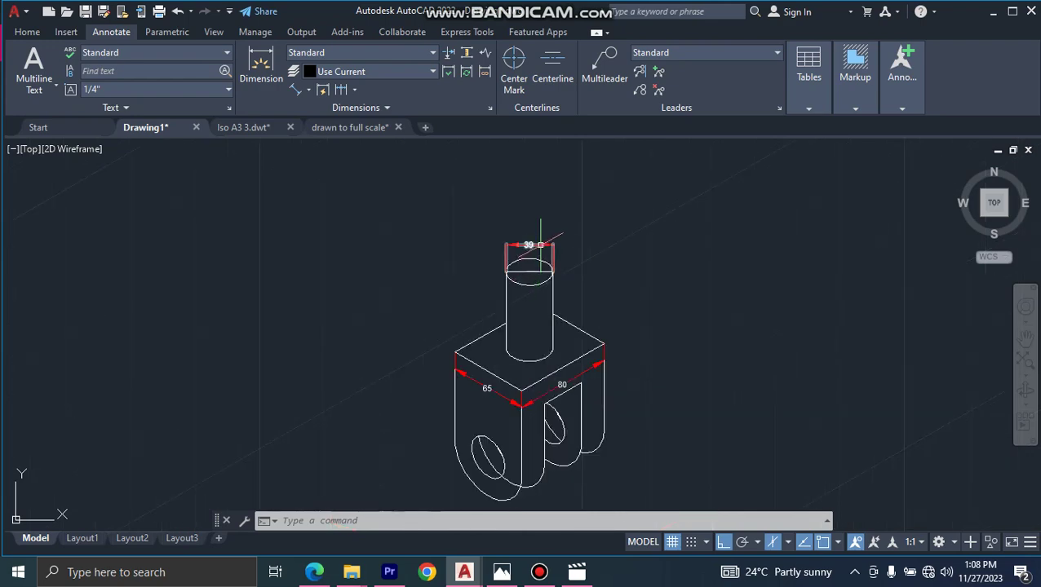
pyautogui.click(540, 244)
pyautogui.rightClick(540, 244)
pyautogui.click(571, 260)
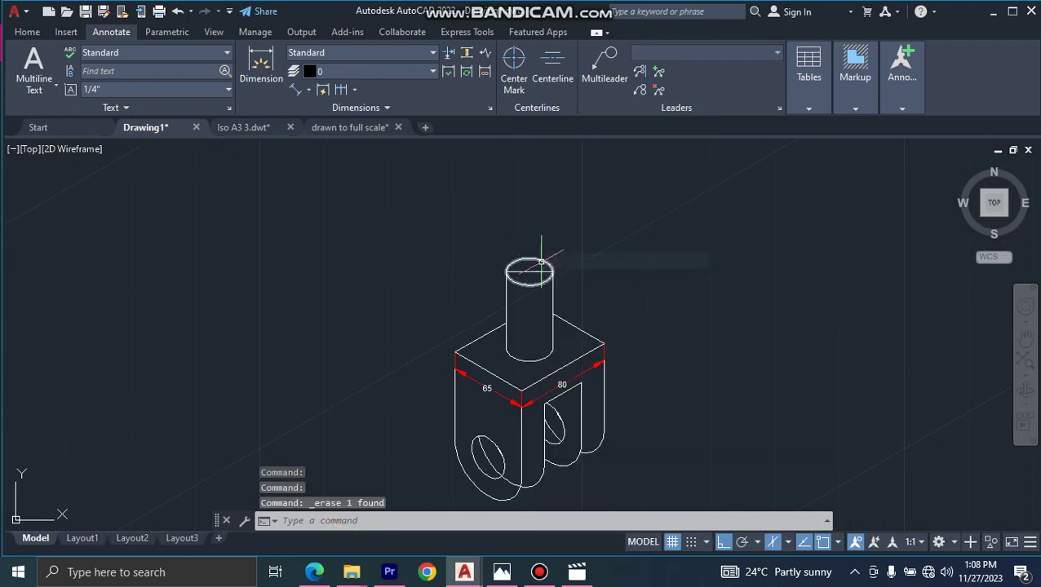
pyautogui.click(528, 267)
pyautogui.rightClick(528, 267)
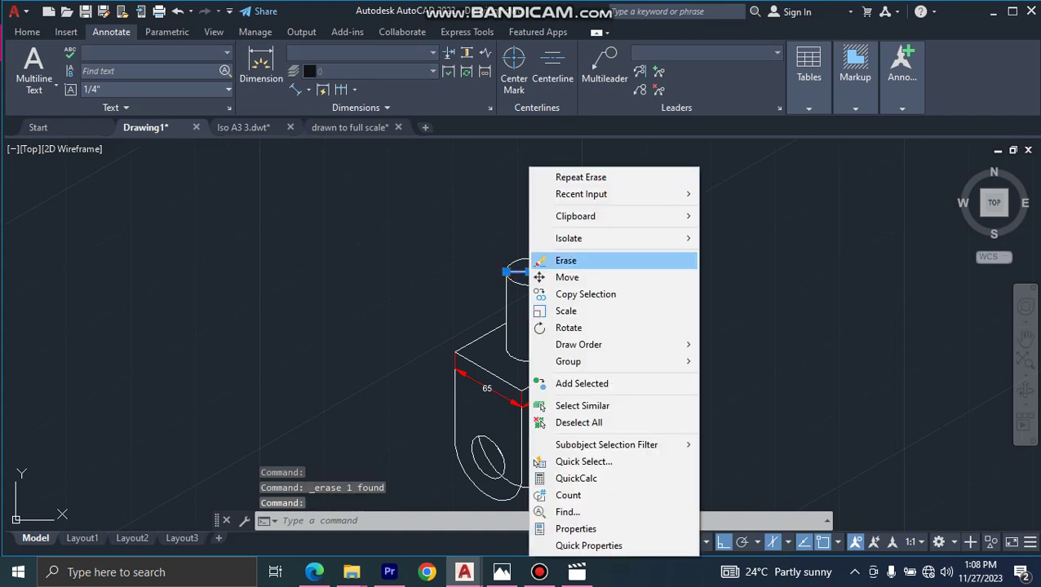
pyautogui.click(567, 261)
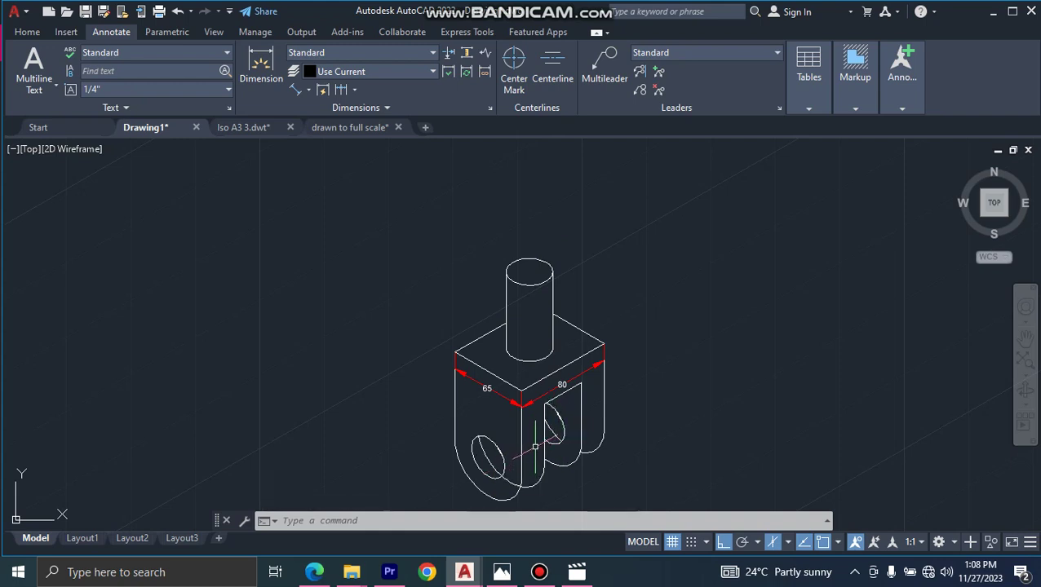
# Try TRIM, then draw a short trial line at the fork's bottom.
pyautogui.moveTo(534, 448); pyautogui.dragTo(541, 396, button='middle')
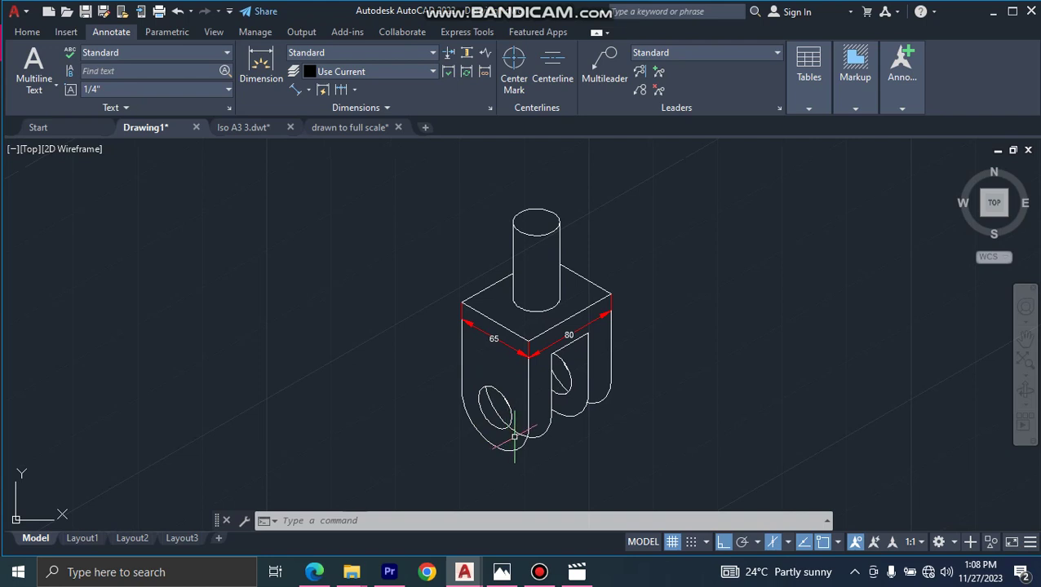
pyautogui.write('tr')
pyautogui.press('Return')
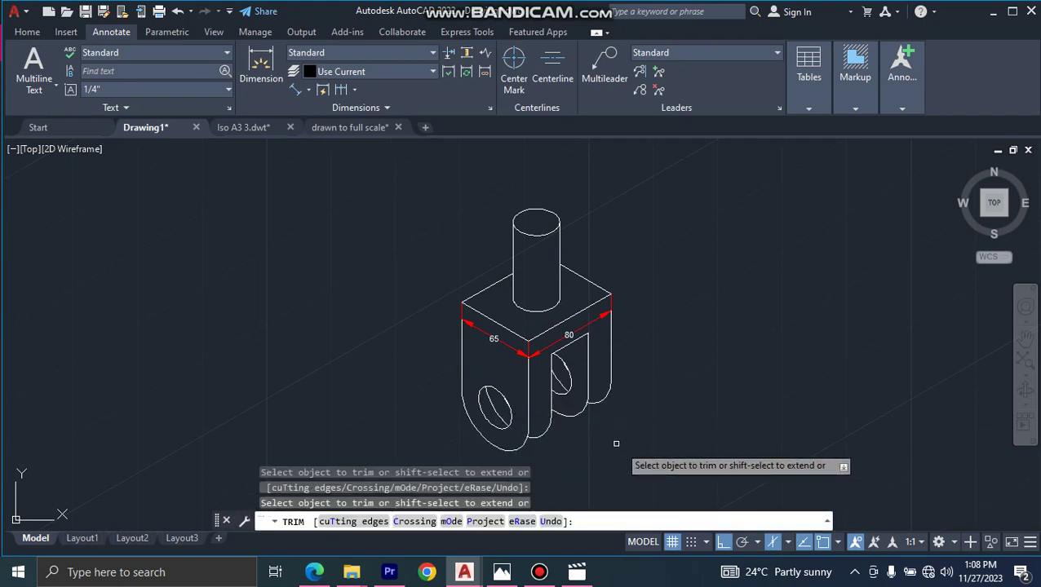
pyautogui.press('Escape')
pyautogui.press('Escape')
pyautogui.press('Escape')
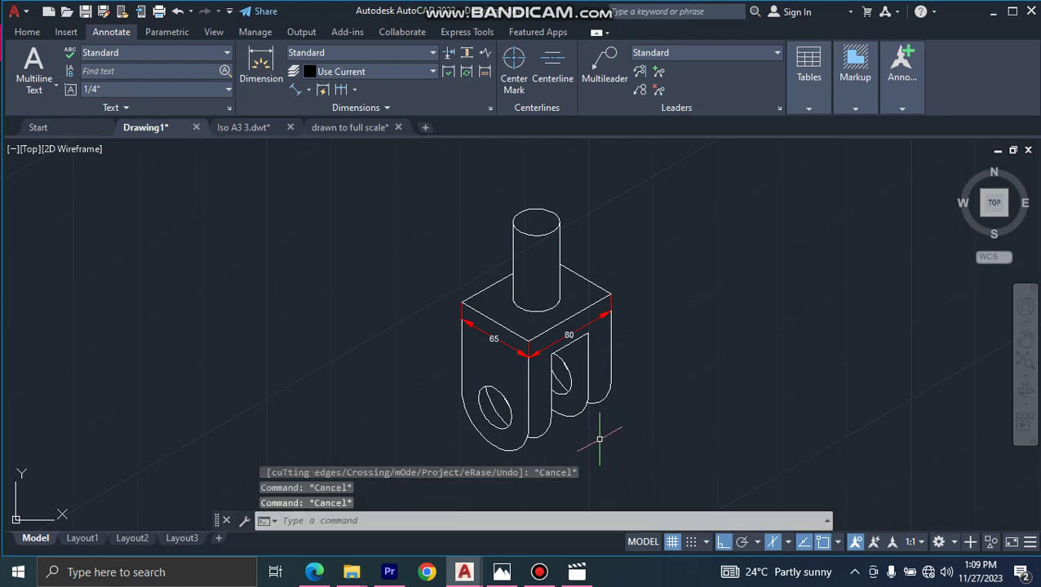
pyautogui.write('l')
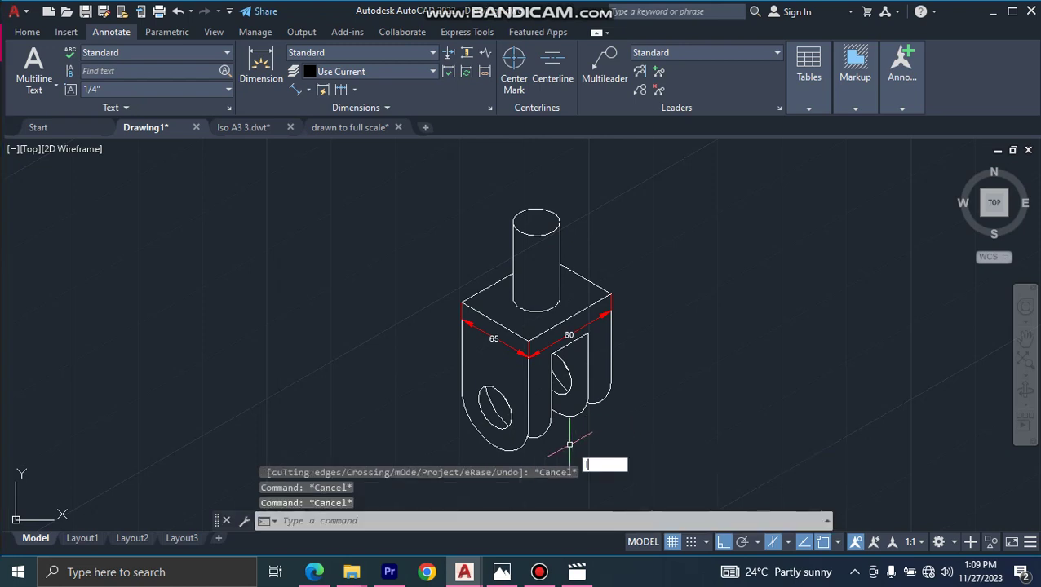
pyautogui.press('Return')
pyautogui.click(526, 417)
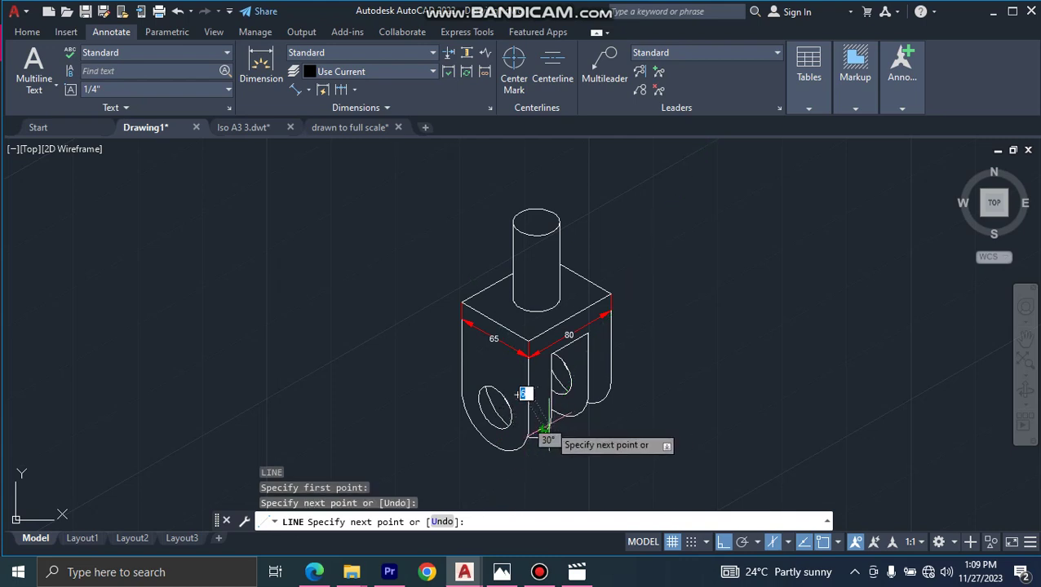
pyautogui.press('Escape')
pyautogui.press('Escape')
pyautogui.press('Escape')
pyautogui.press('Escape')
# Erase the short stray line at the fork bottom and start an aligned dimension.
pyautogui.scroll(3, 537, 424)
pyautogui.scroll(2, 534, 420)
pyautogui.click(534, 421)
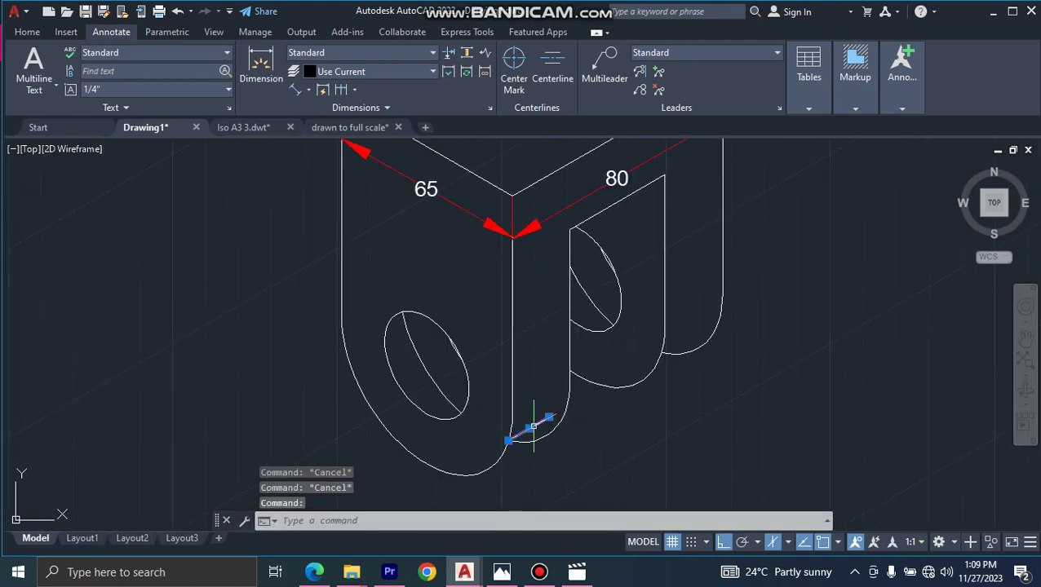
pyautogui.rightClick(534, 423)
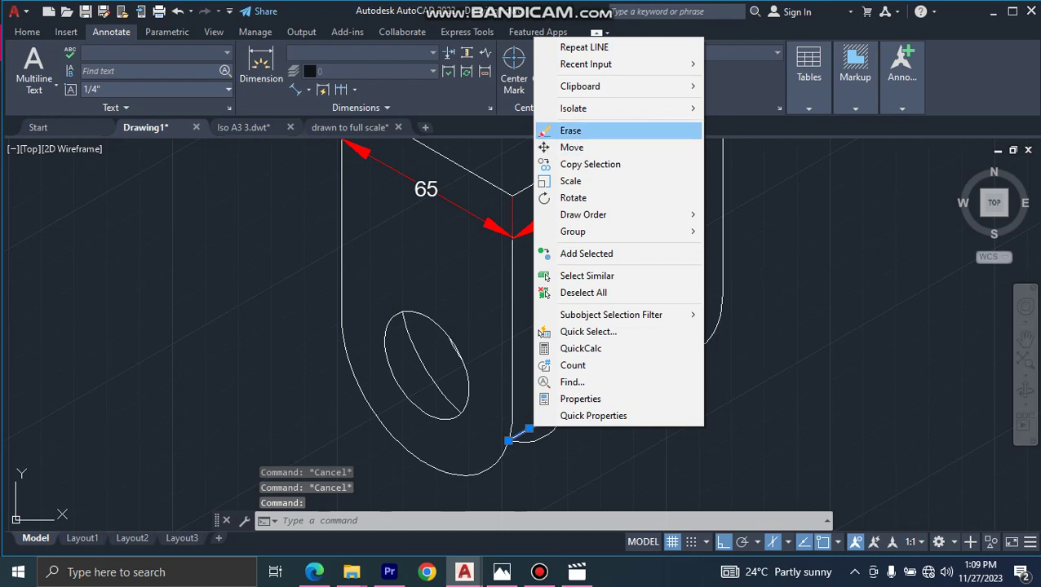
pyautogui.click(571, 130)
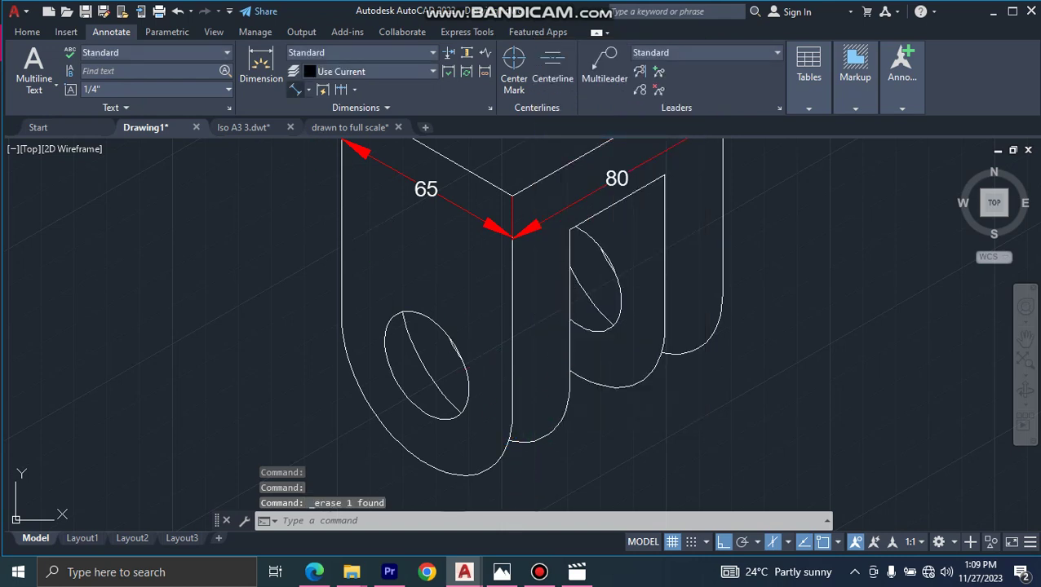
pyautogui.click(295, 90)
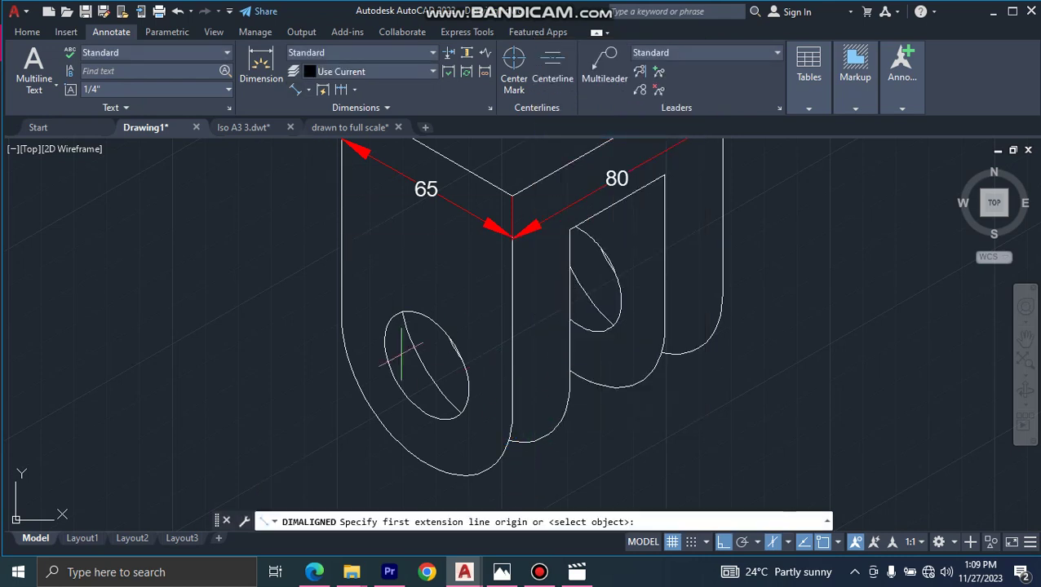
# Place the 22 aligned dimension across the fork leg's base.
pyautogui.click(507, 419)
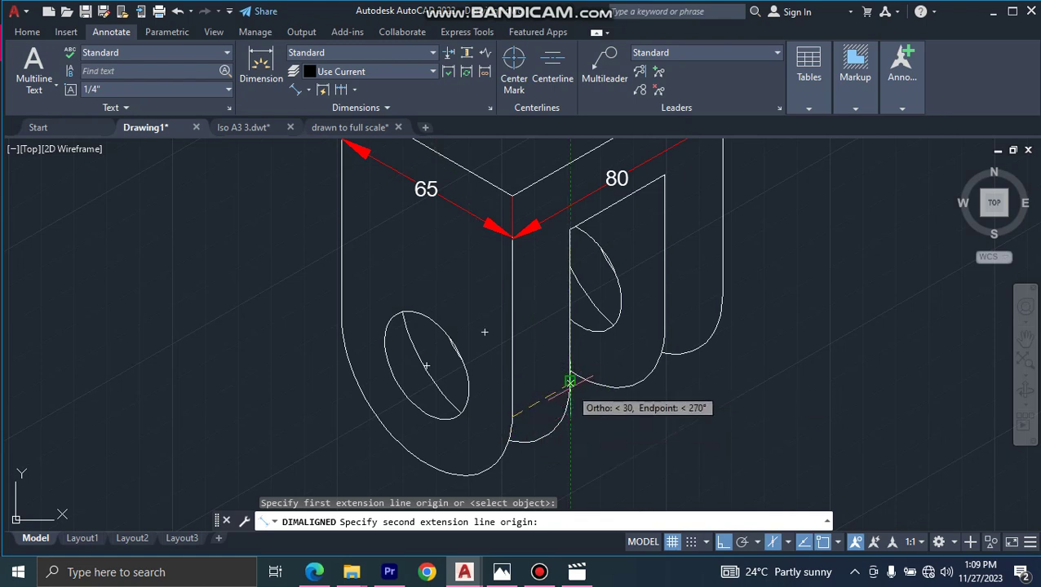
pyautogui.click(570, 381)
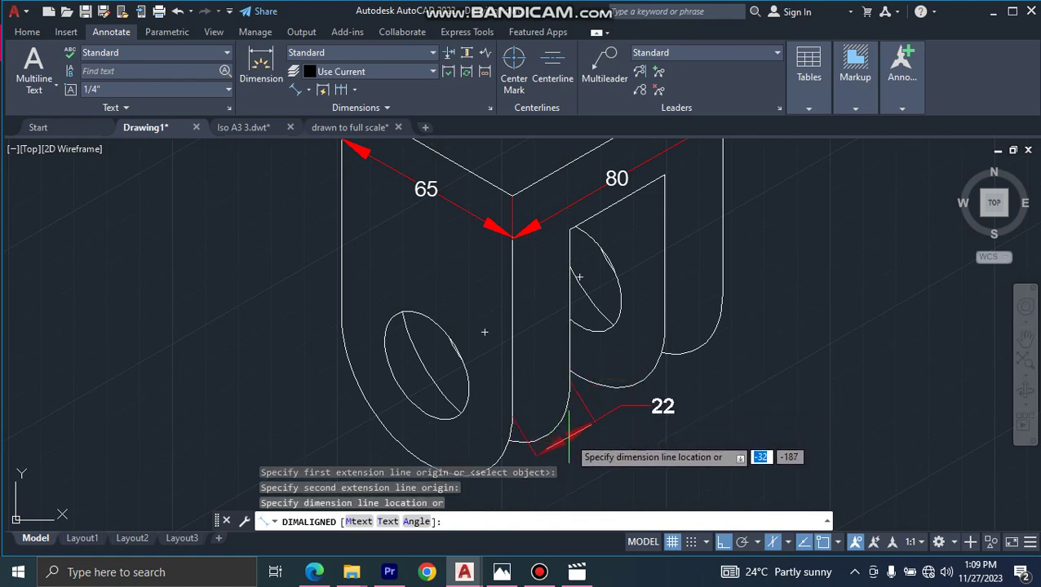
pyautogui.click(563, 446)
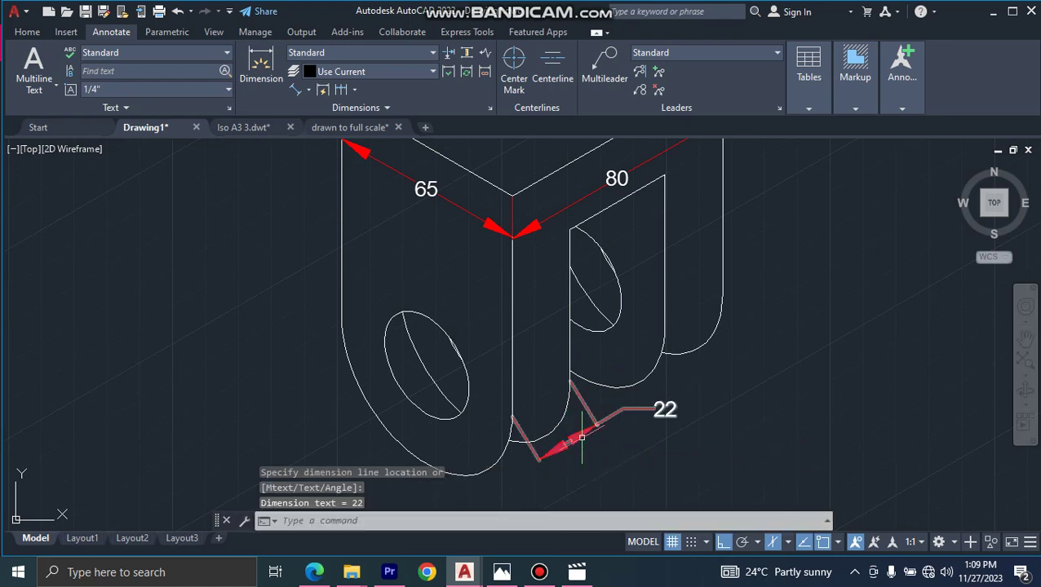
pyautogui.click(593, 438)
# Oblique the 22 dimension's extension lines to 90°.
pyautogui.click(386, 107)
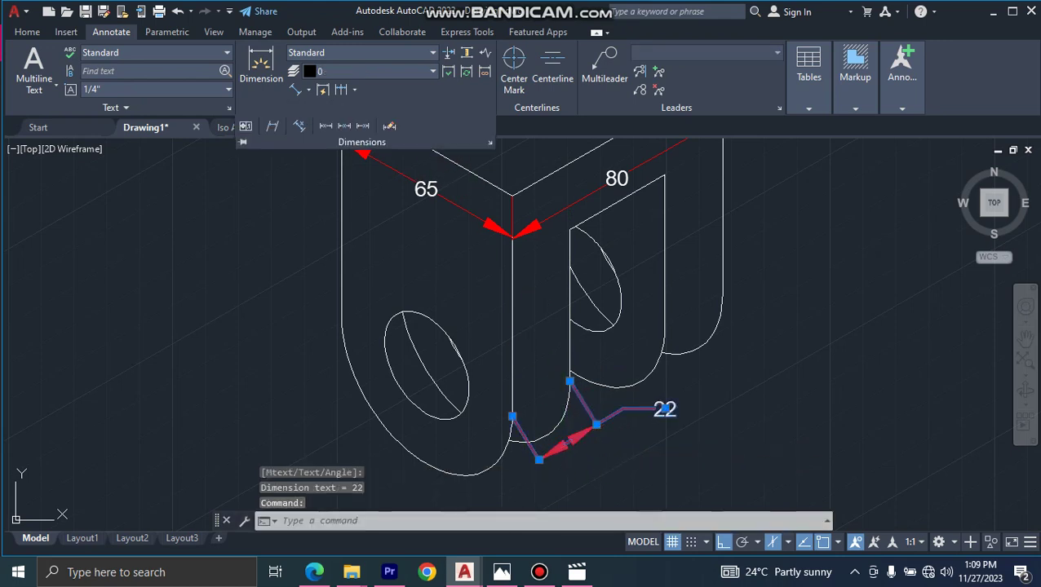
pyautogui.click(272, 125)
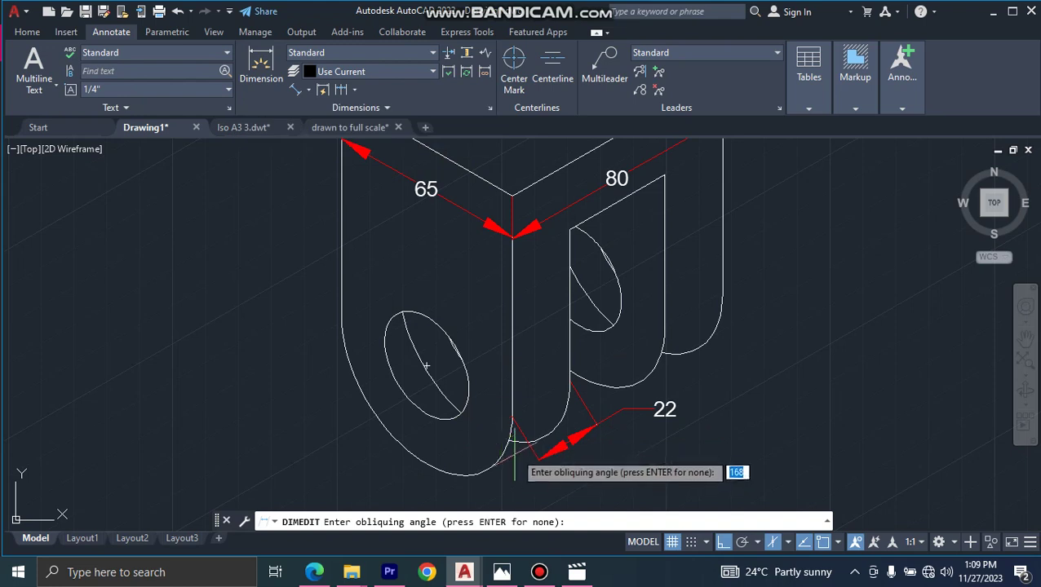
pyautogui.write('90')
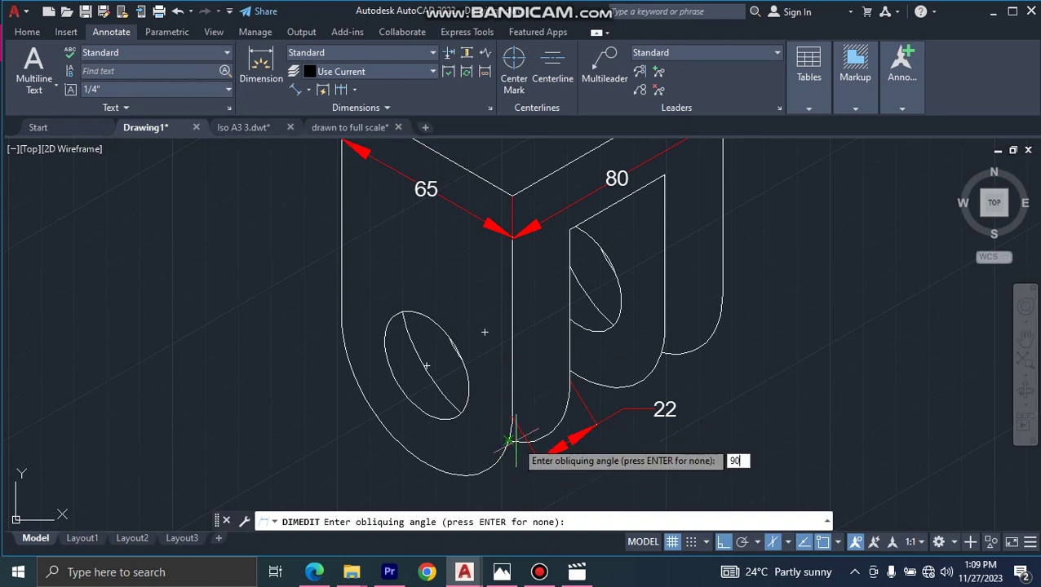
pyautogui.press('Return')
pyautogui.scroll(-2, 670, 405)
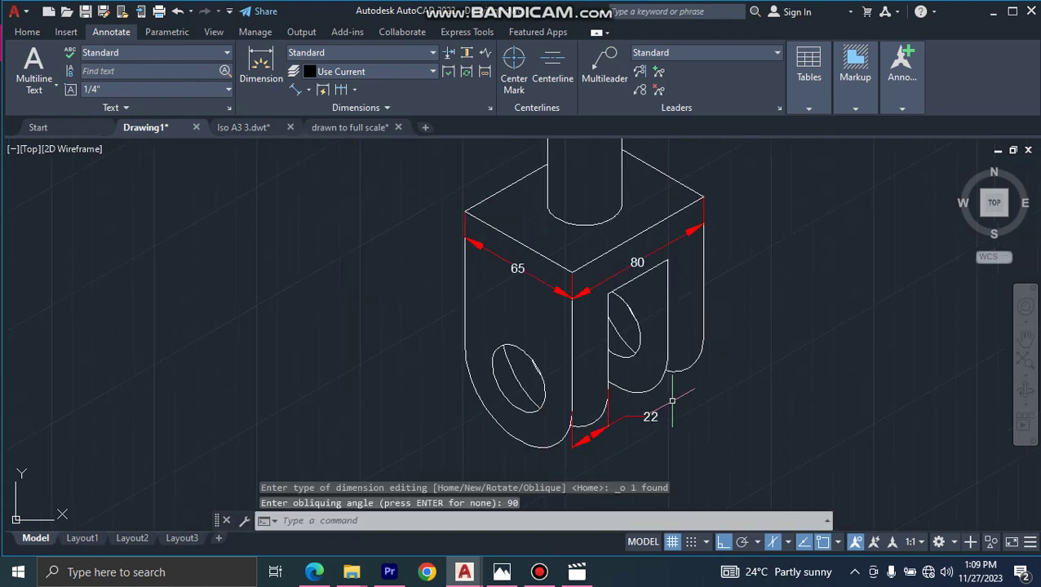
pyautogui.click(539, 571)
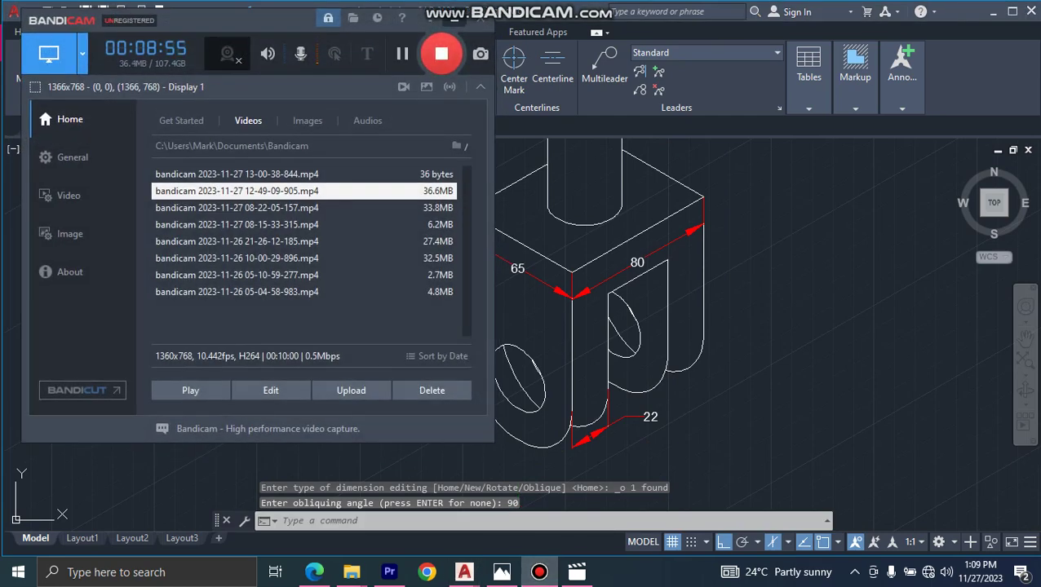
pyautogui.click(540, 572)
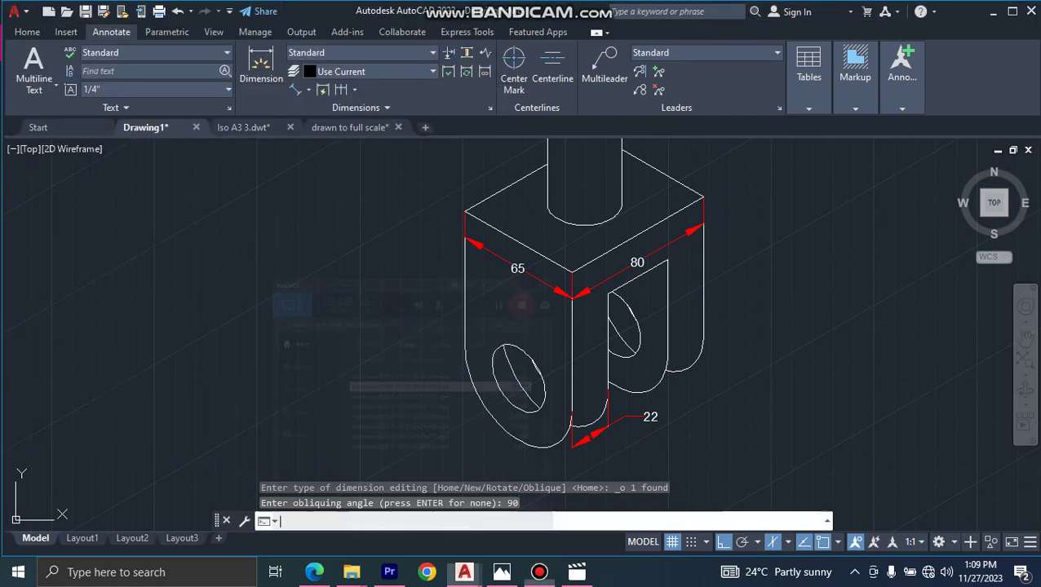
pyautogui.middleClick(602, 382)
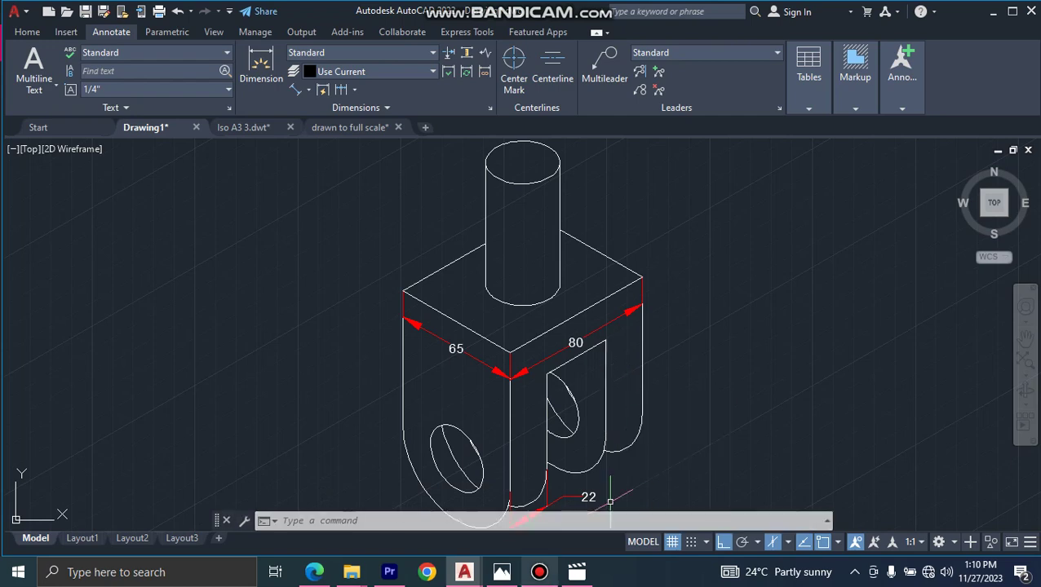
pyautogui.click(539, 572)
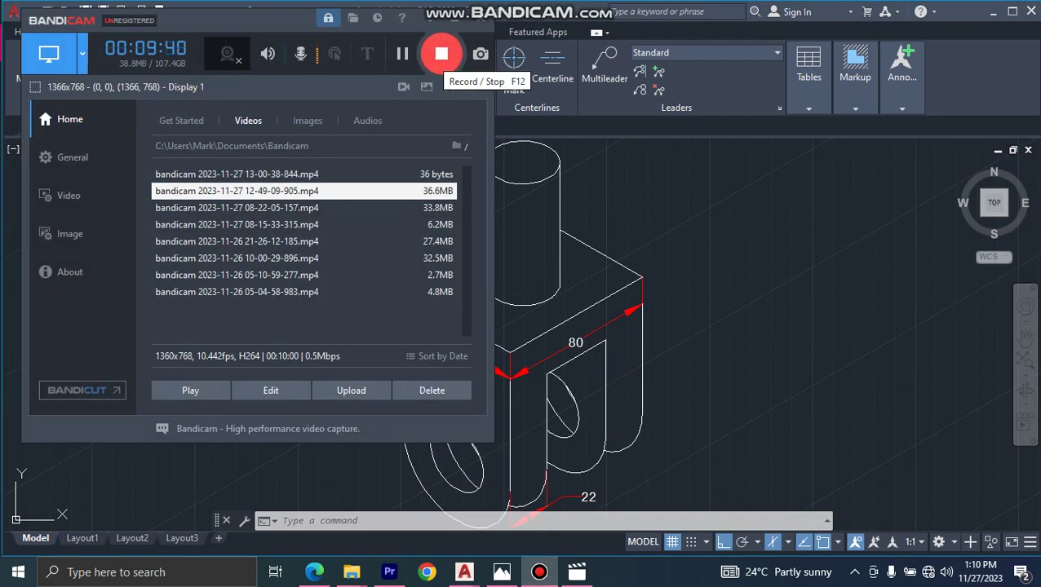
pyautogui.click(455, 18)
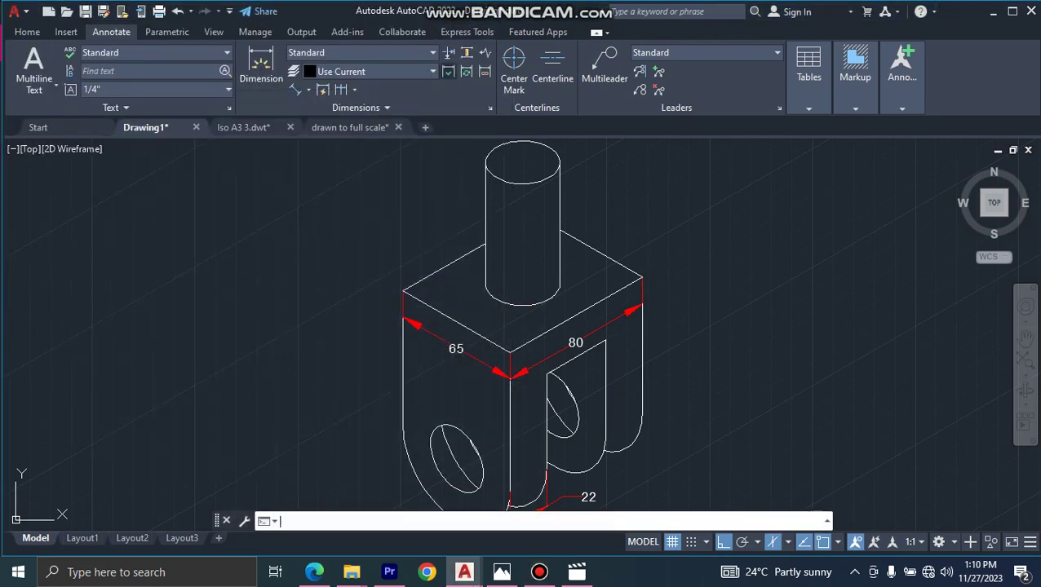